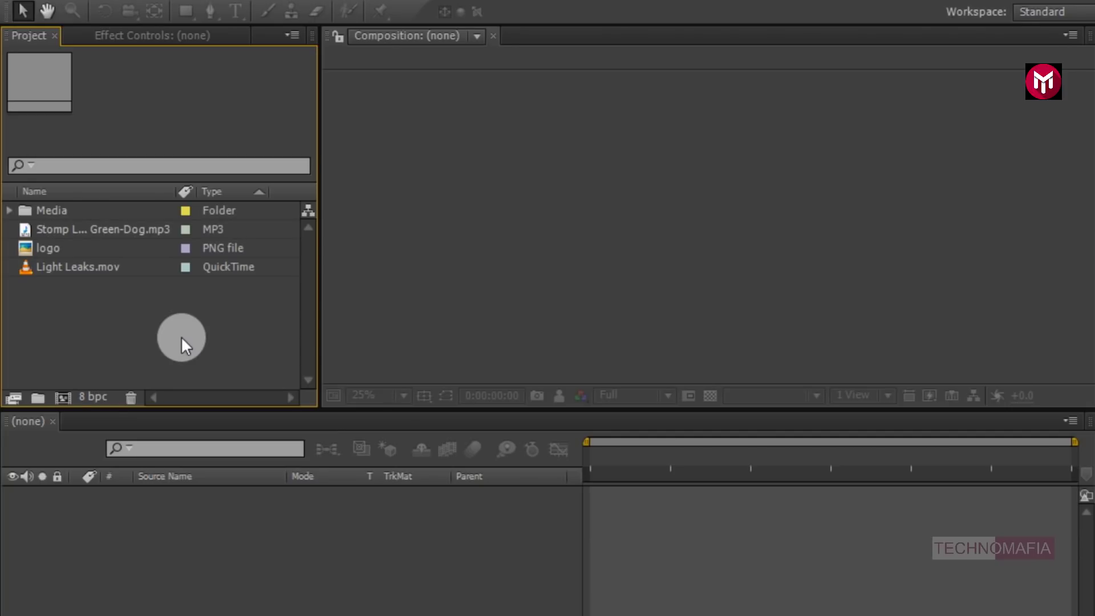
# - Look through the image files in the project's Media folder
pyautogui.click(8, 211)
pyautogui.click(8, 210)
pyautogui.click(8, 211)
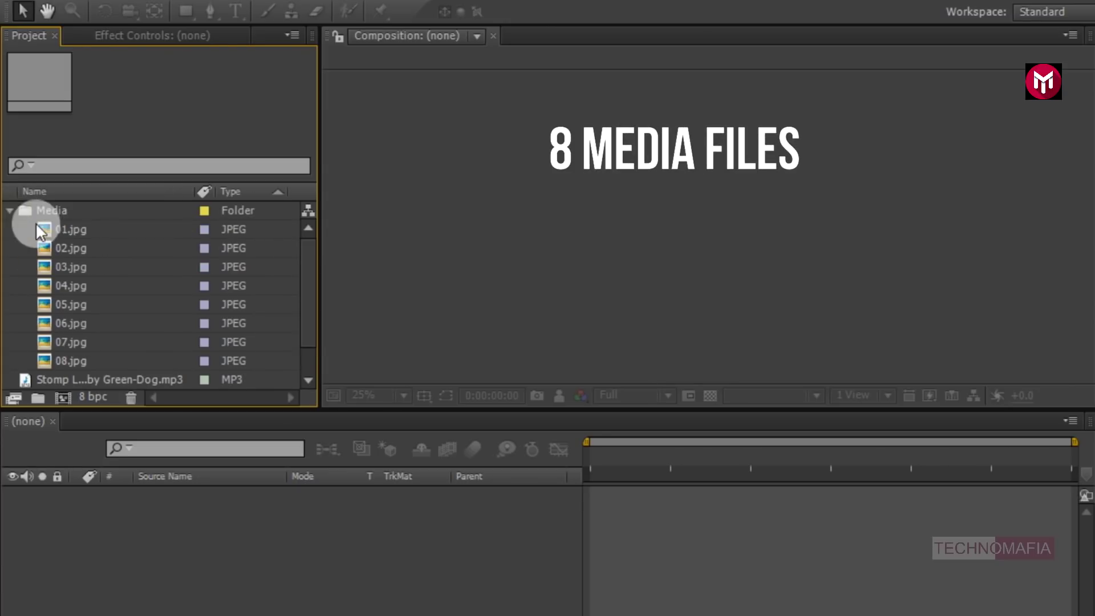
pyautogui.click(10, 211)
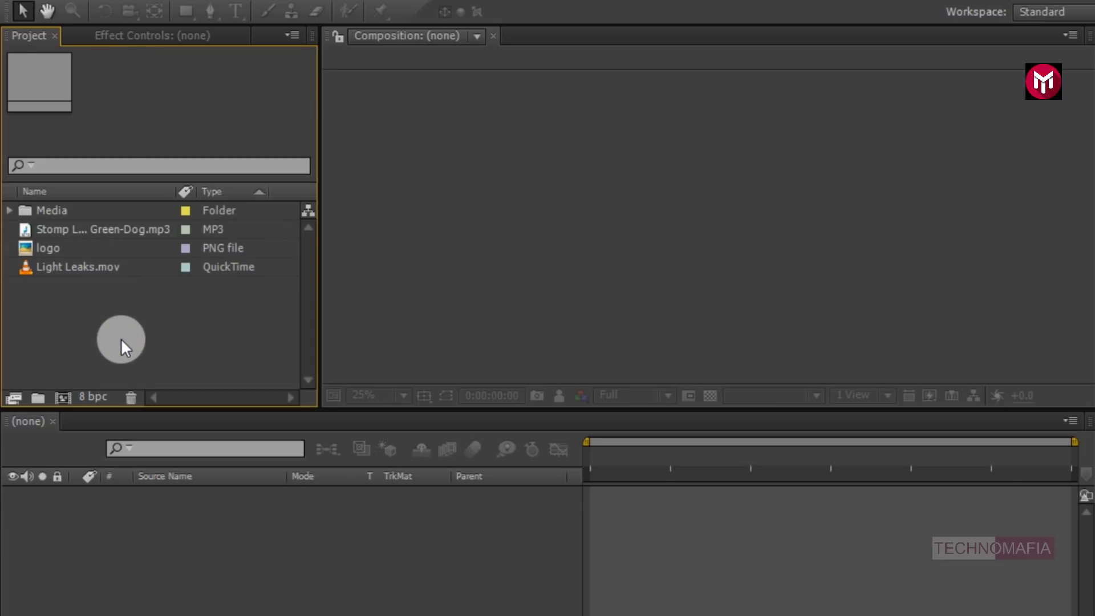
# - Create a 1920 x 1080, 30 fps composition named Media 1 with a duration of 1 second
pyautogui.click(63, 398)
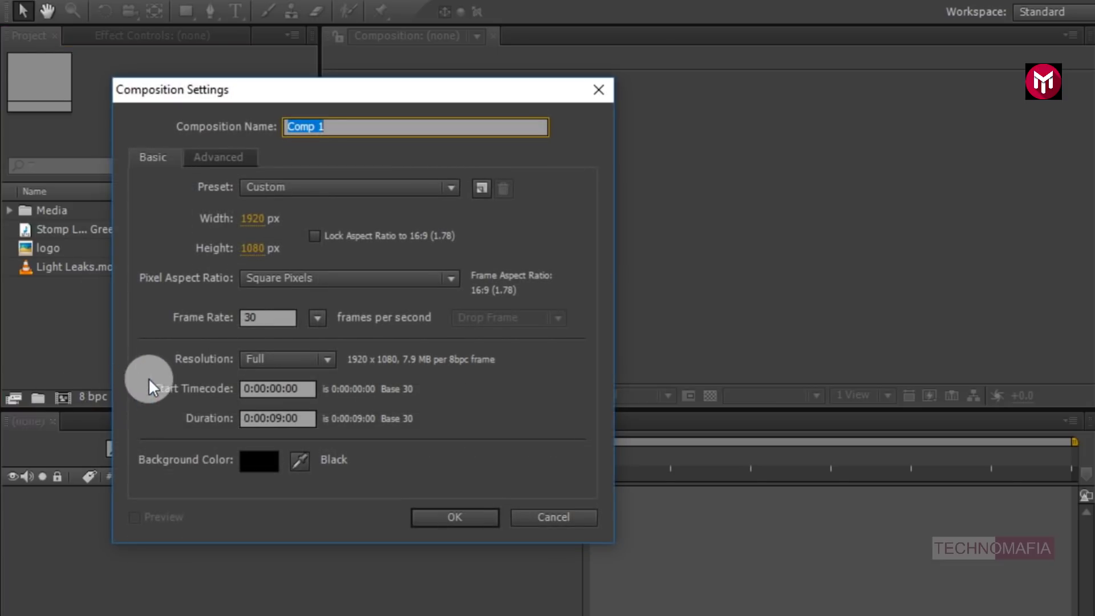
pyautogui.write('Media')
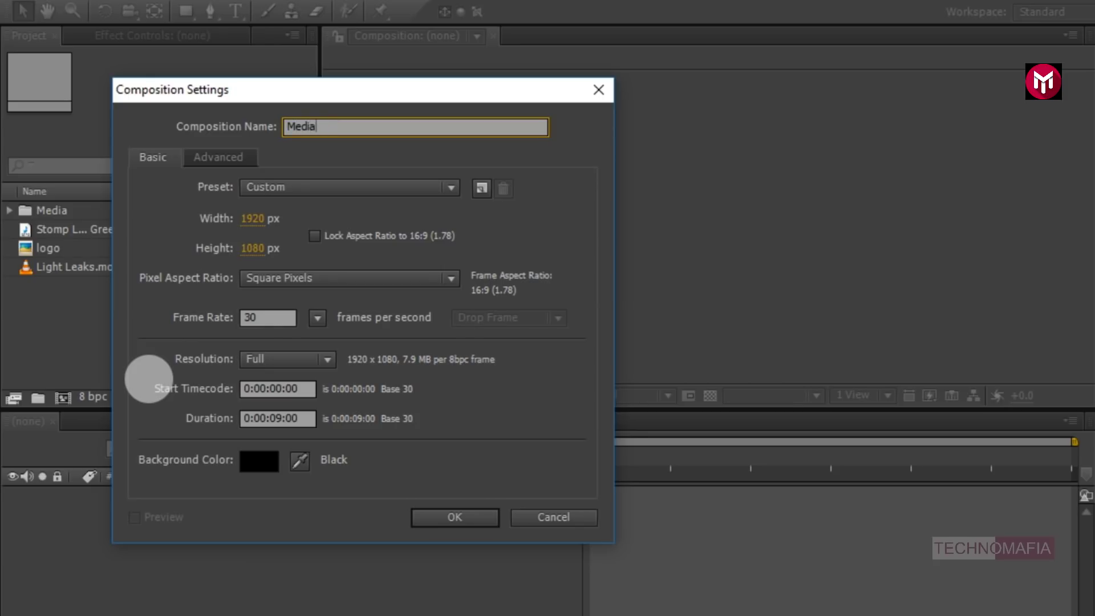
pyautogui.write(' 1')
pyautogui.click(285, 418)
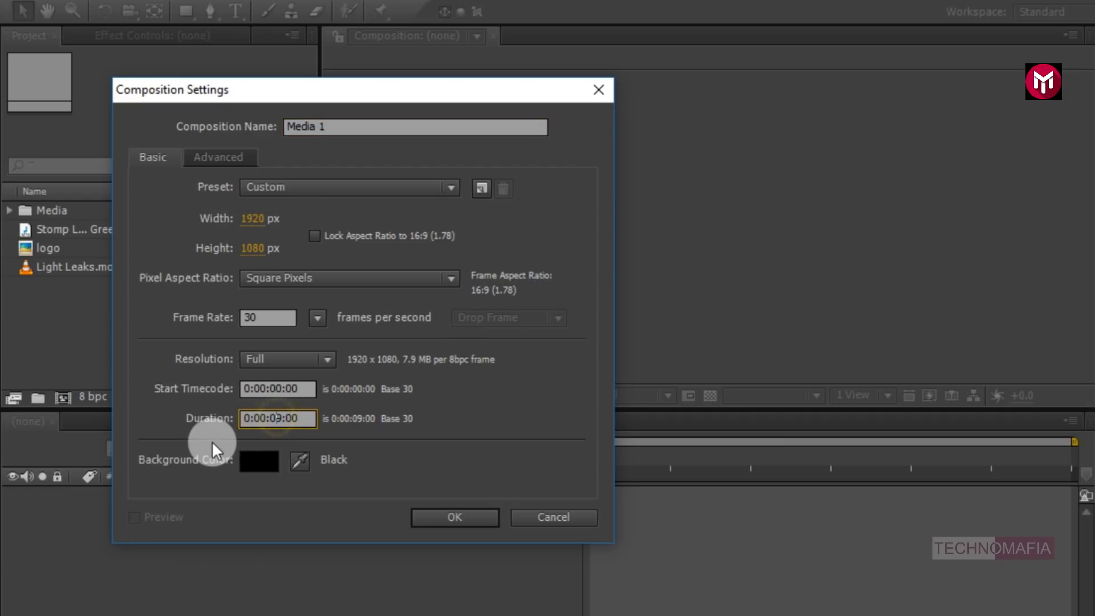
pyautogui.press('BackSpace')
pyautogui.write('1')
pyautogui.click(421, 513)
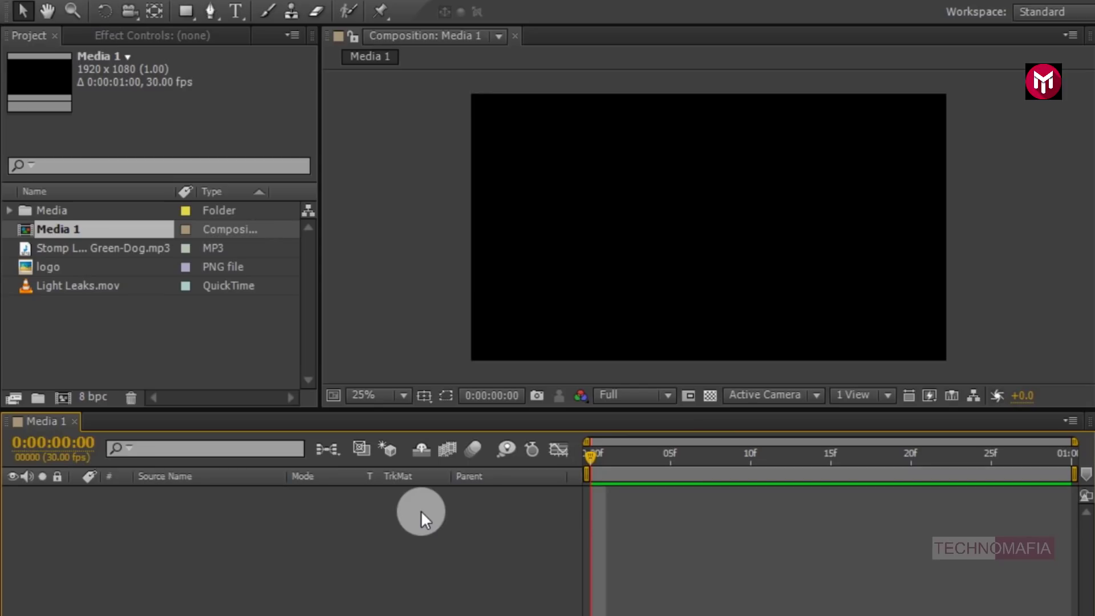
# - Add 01.jpg from the Media folder to the Media 1 composition as a layer
pyautogui.click(8, 211)
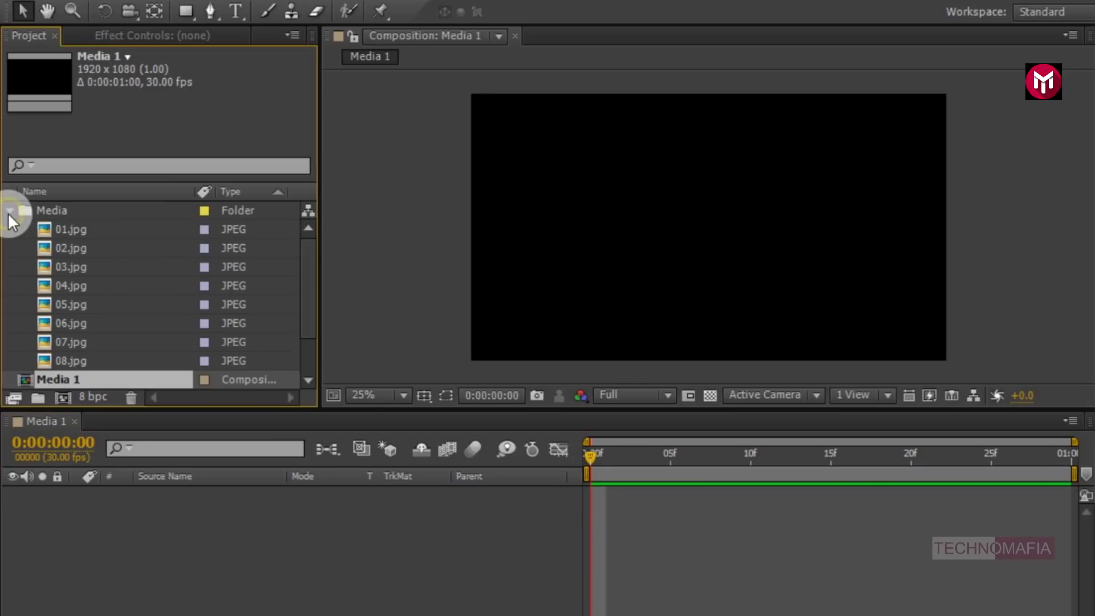
pyautogui.moveTo(61, 232); pyautogui.dragTo(164, 536)
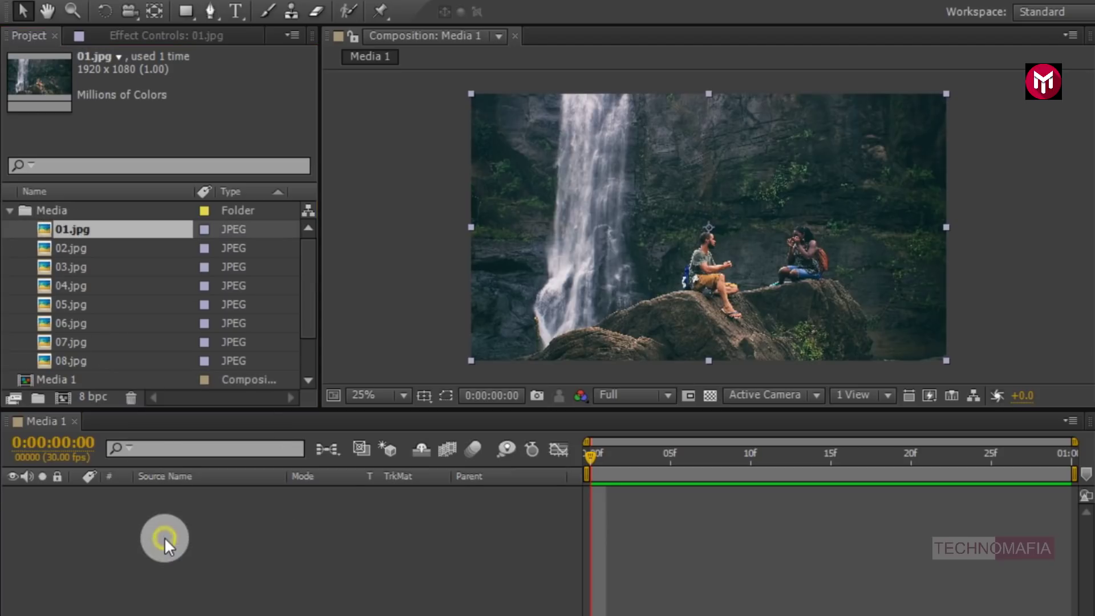
pyautogui.click(8, 220)
# - Create a 1-second composition named Slide 1 and add the Media 1 composition to it as a layer
pyautogui.scroll(-3, 23, 285)
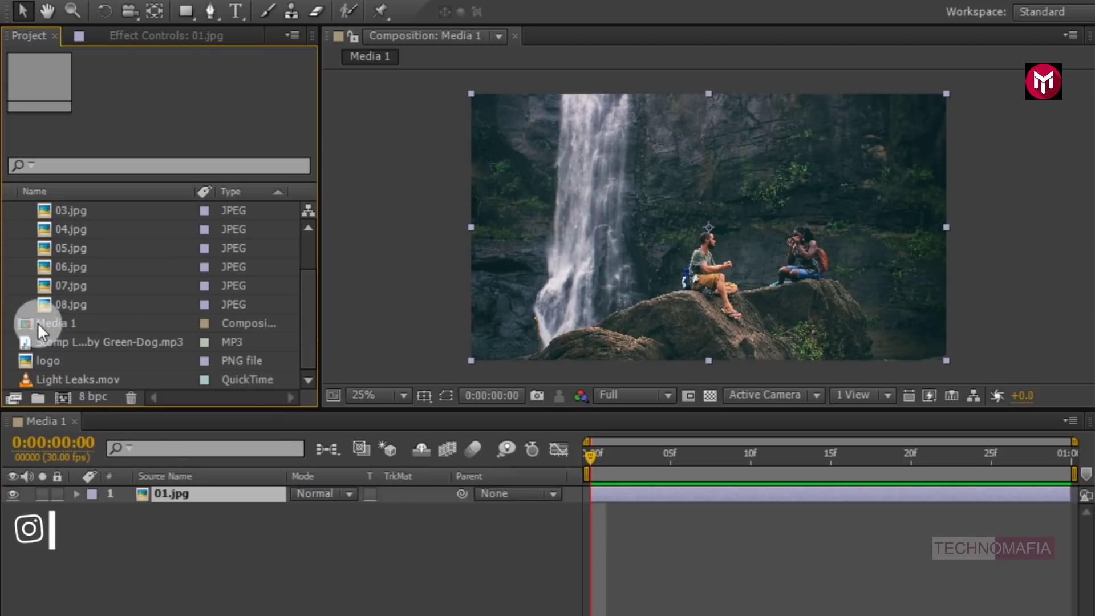
pyautogui.click(64, 395)
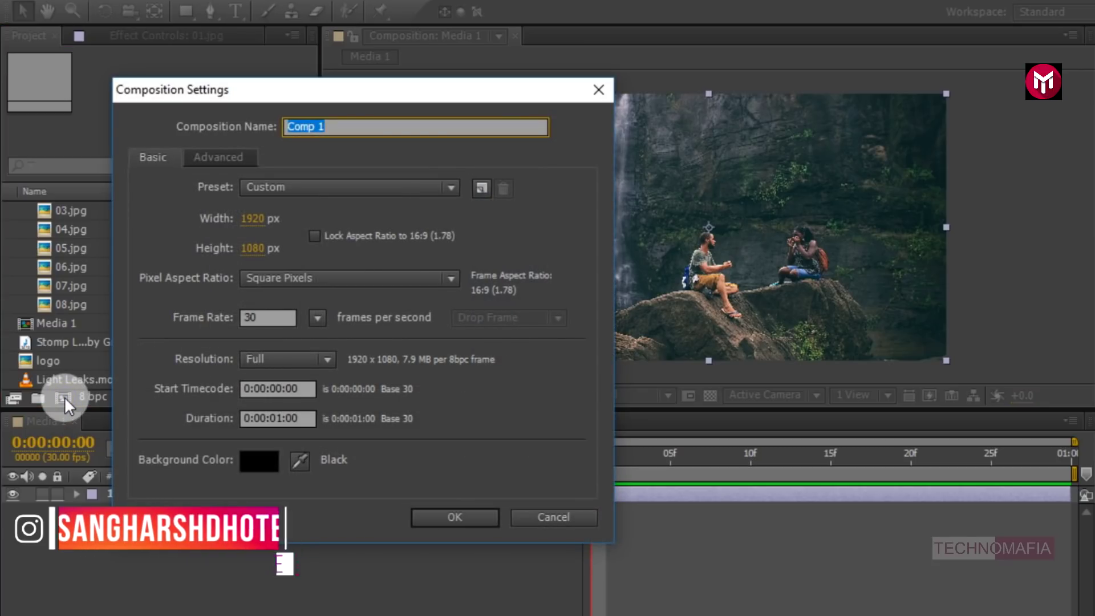
pyautogui.write('Slide 1')
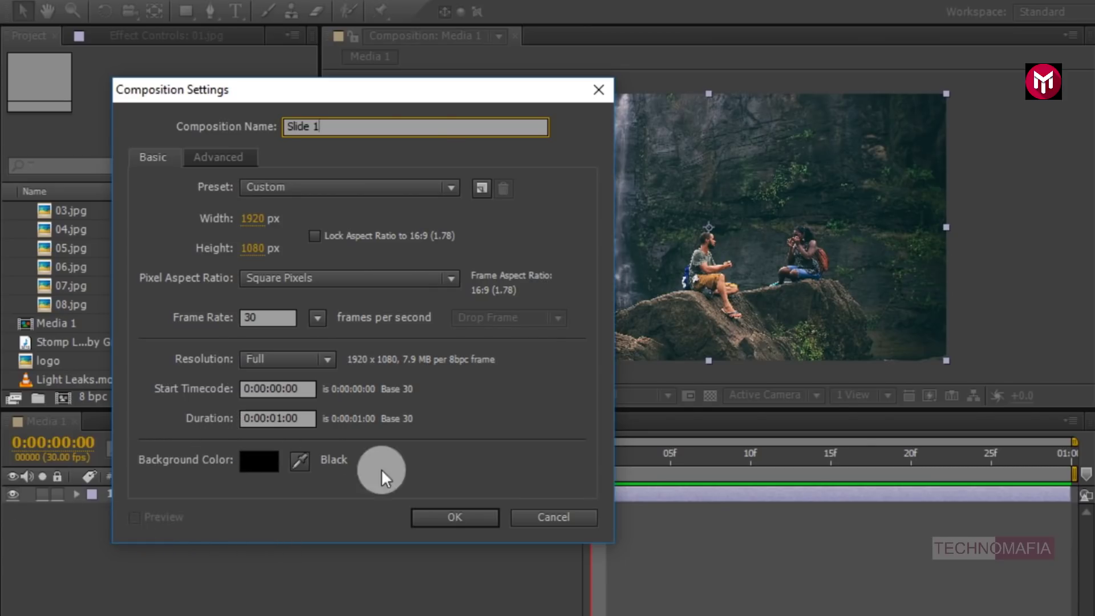
pyautogui.click(426, 513)
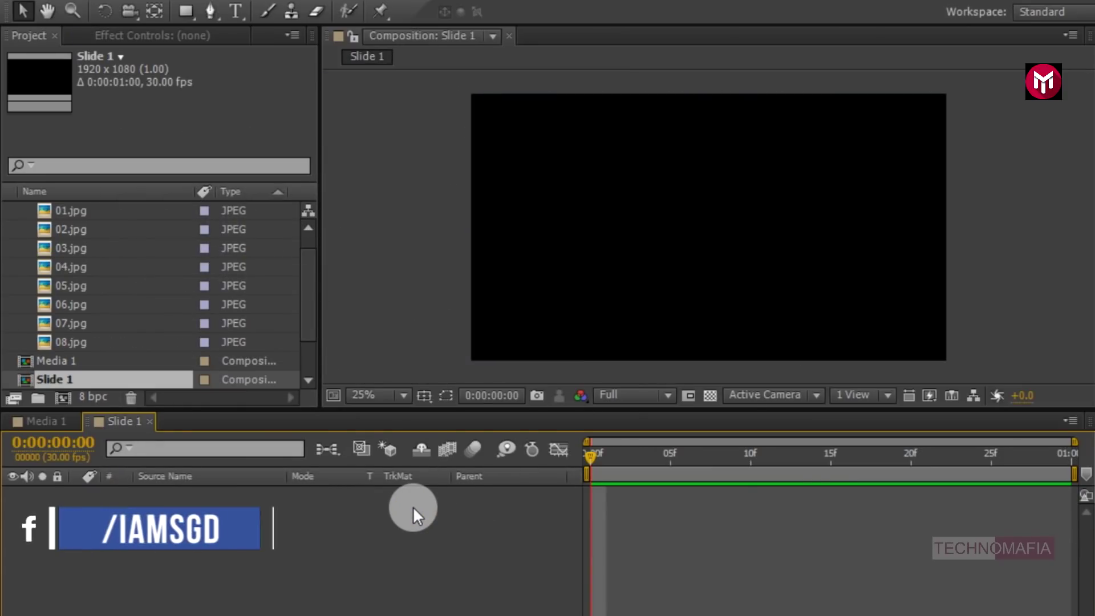
pyautogui.moveTo(47, 361); pyautogui.dragTo(170, 511)
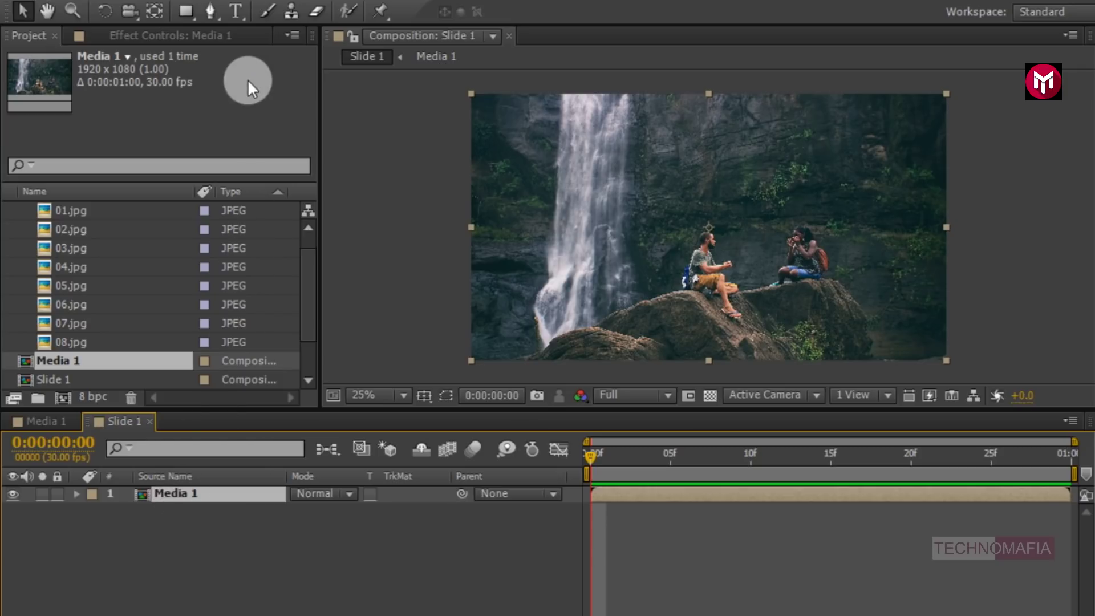
# - Add the text ANIMATION to Slide 1 and centre it horizontally and vertically in the composition
pyautogui.click(235, 11)
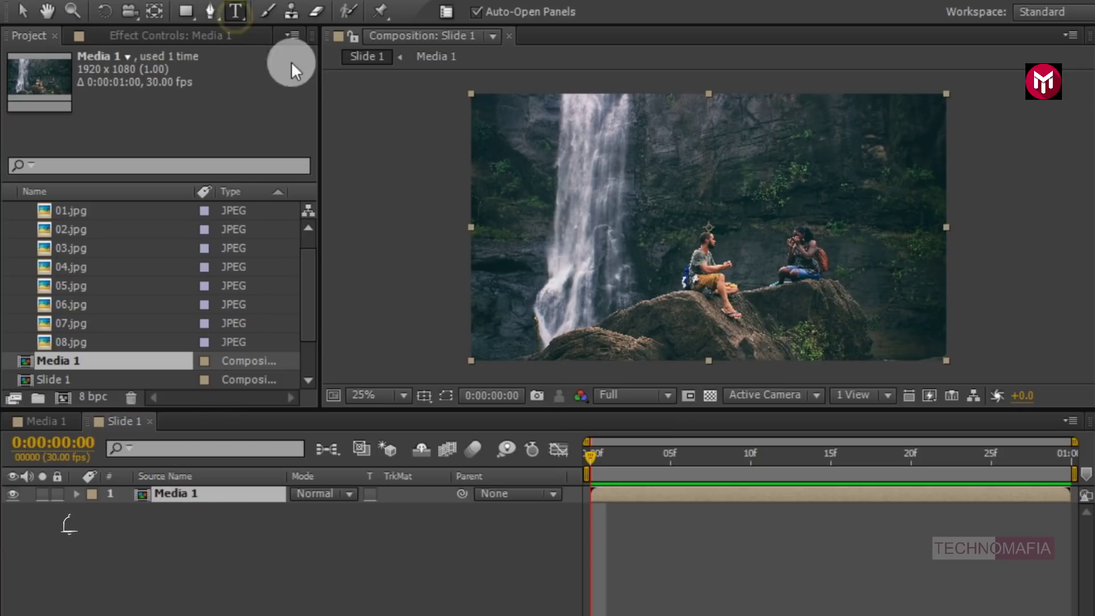
pyautogui.click(632, 233)
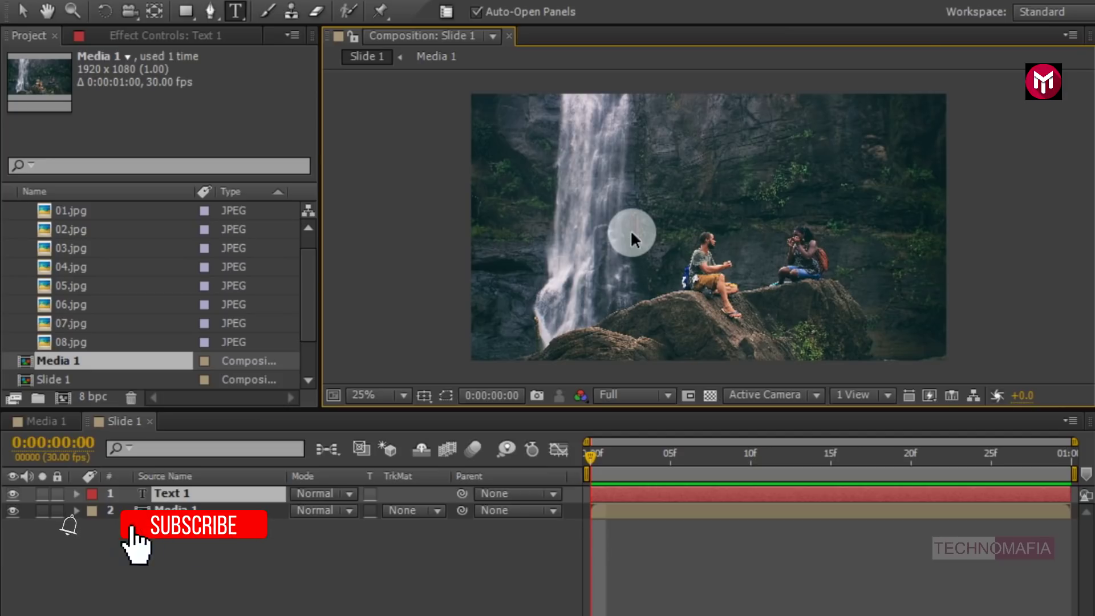
pyautogui.write('ANIMATION')
pyautogui.hotkey('ctrl', 'a')
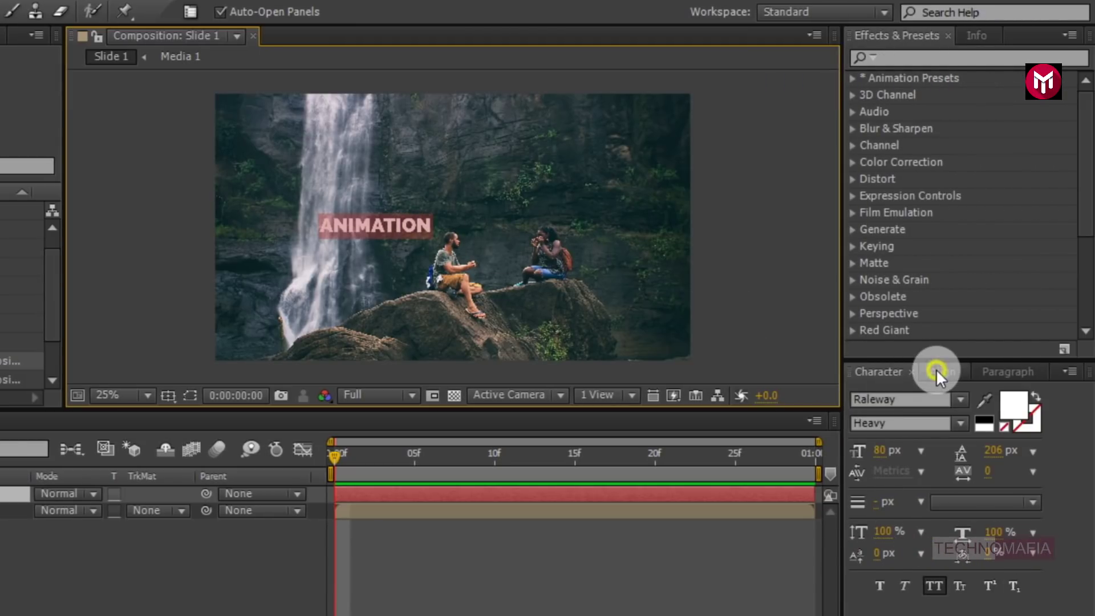
pyautogui.click(940, 371)
pyautogui.click(888, 422)
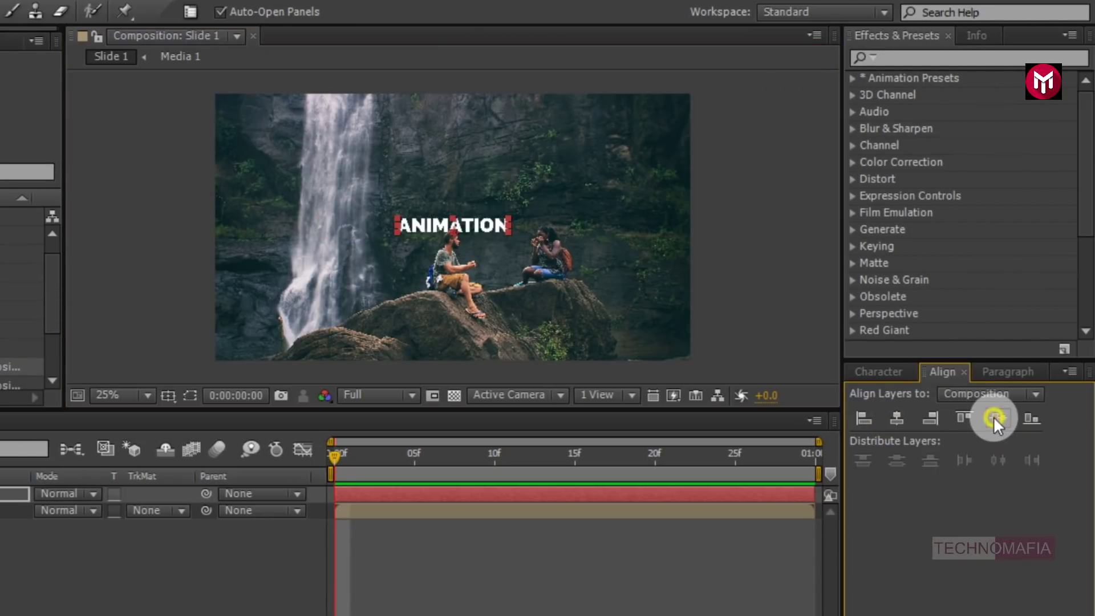
pyautogui.click(995, 419)
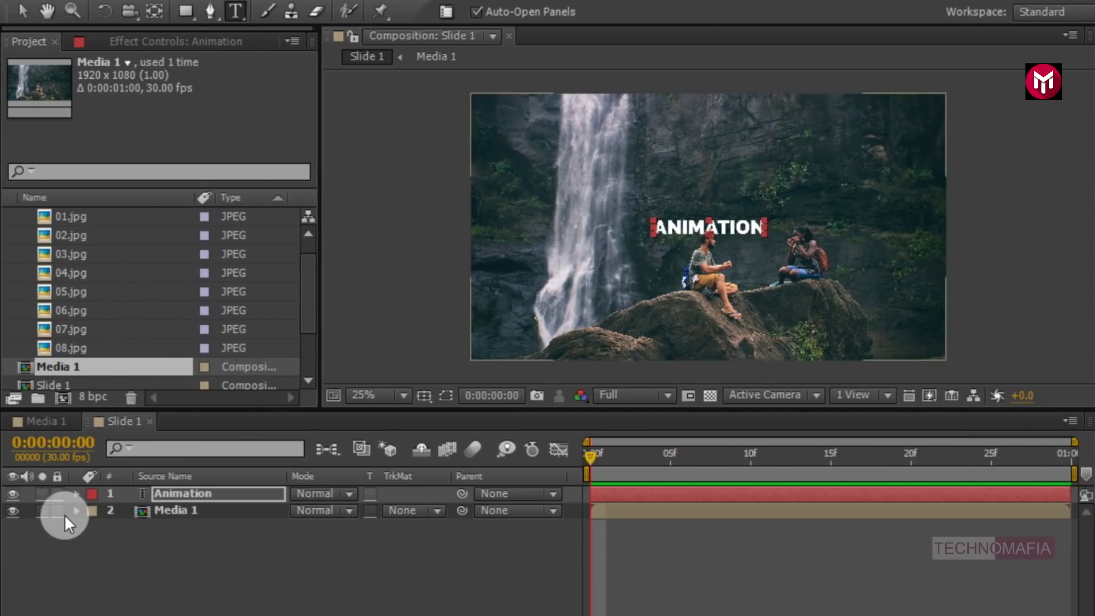
# - Add a Tracking animator to the Animation text layer
pyautogui.click(74, 494)
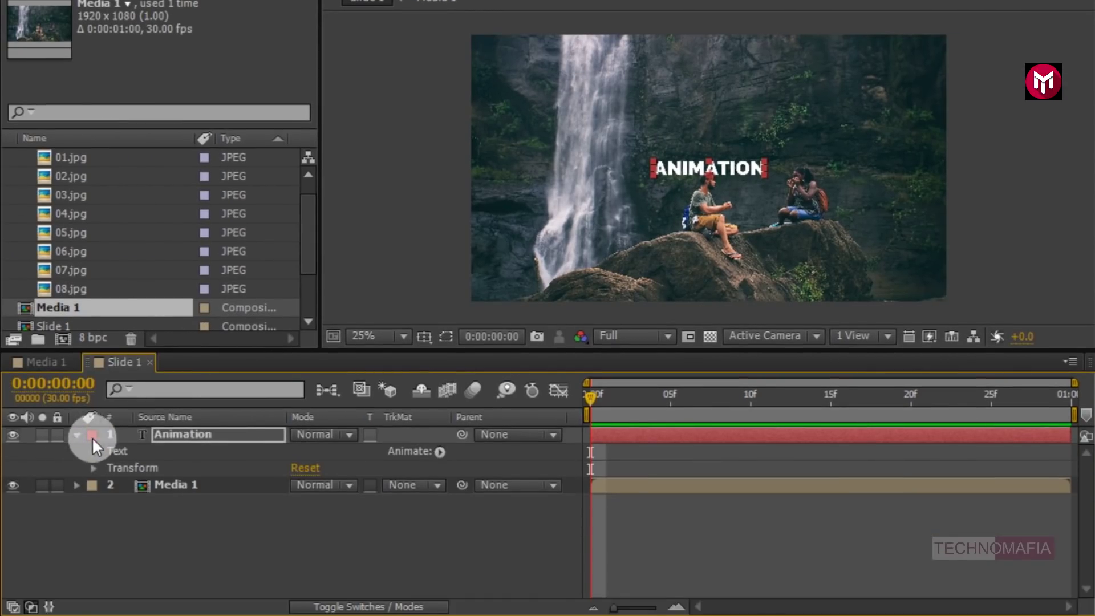
pyautogui.click(440, 452)
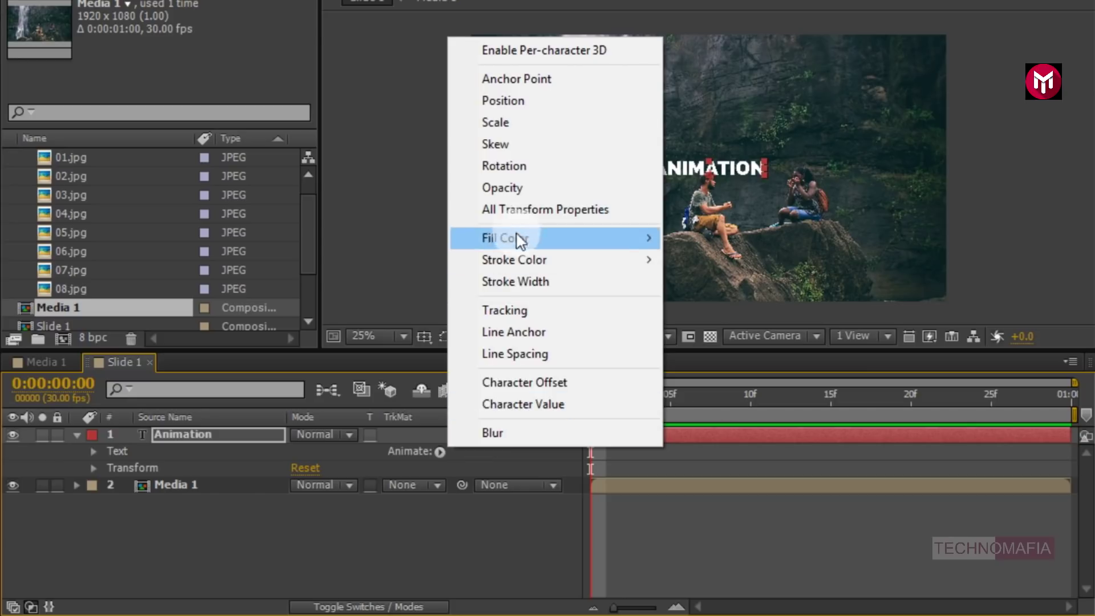
pyautogui.click(519, 308)
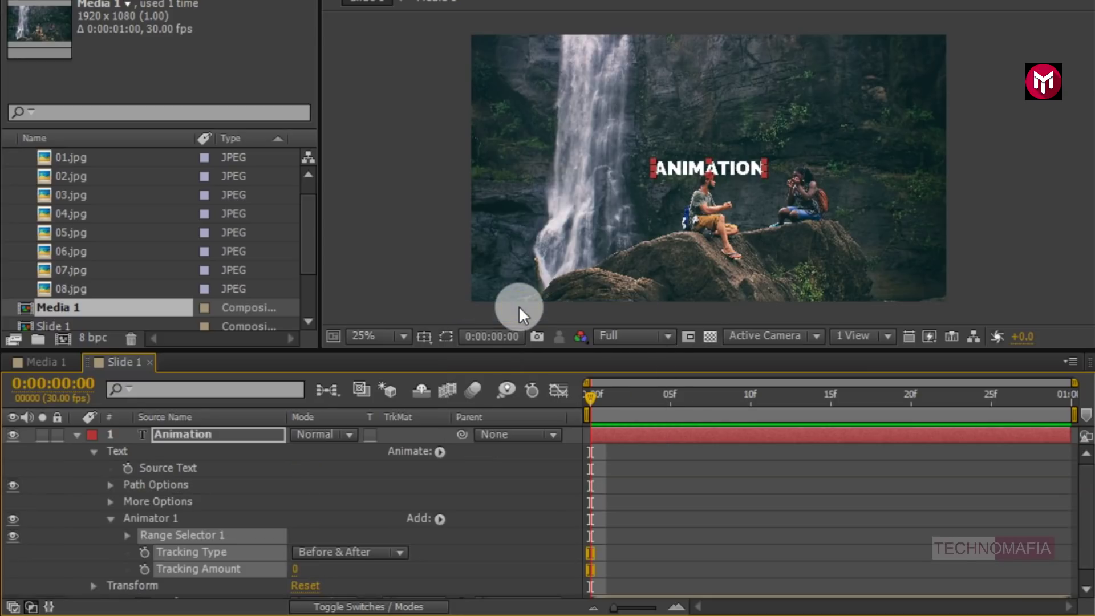
# - Keyframe the Range Selector 1 Offset at frame 0 with a value of -100%
pyautogui.click(124, 535)
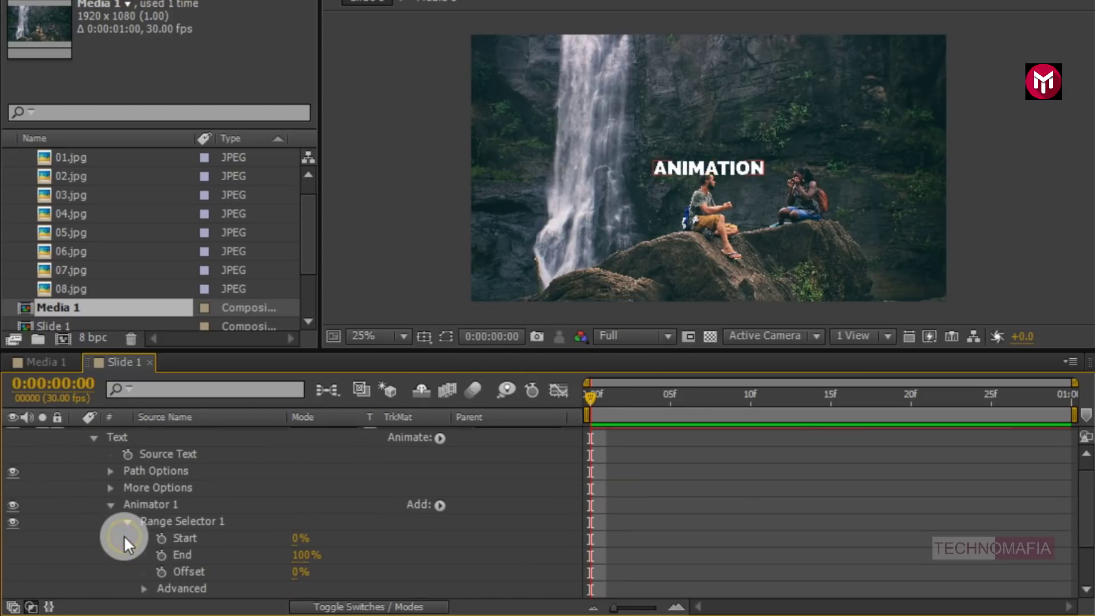
pyautogui.scroll(-1, 124, 535)
pyautogui.click(591, 408)
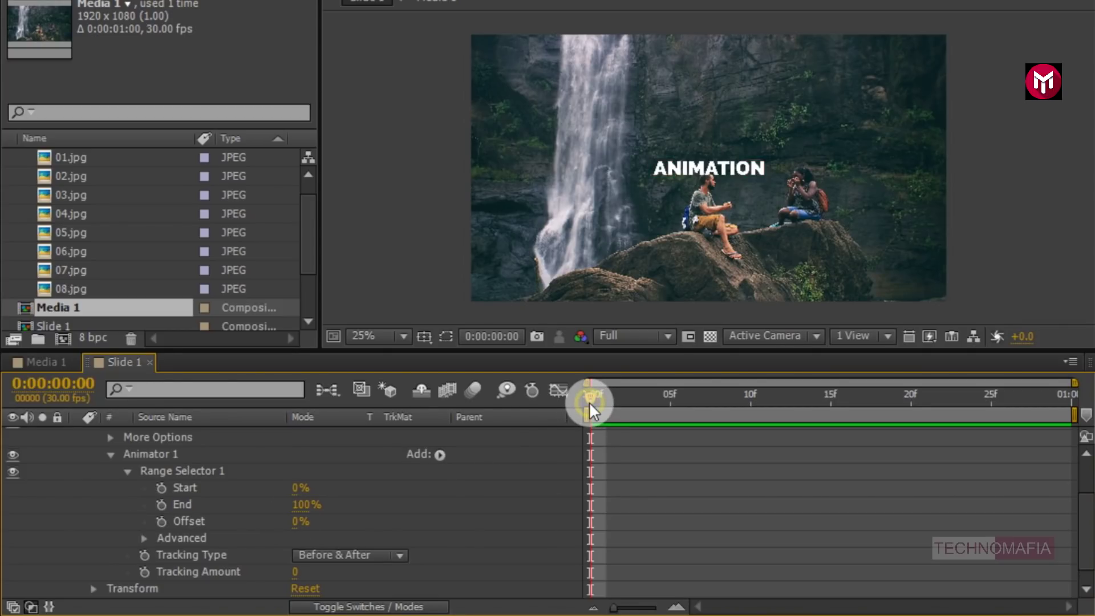
pyautogui.click(259, 523)
pyautogui.click(162, 522)
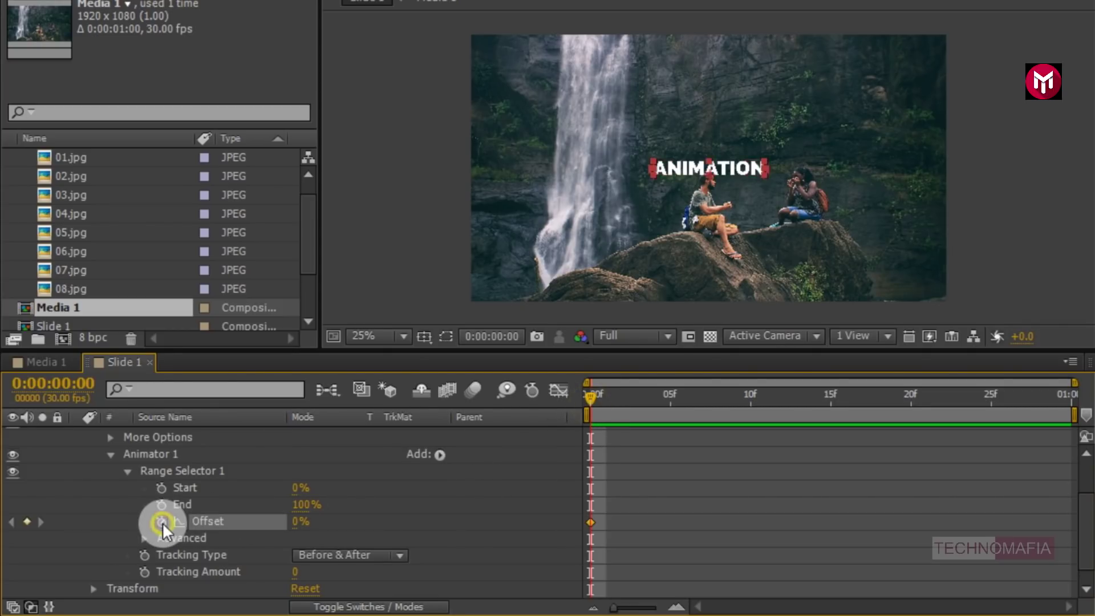
pyautogui.click(302, 521)
pyautogui.write('-100')
pyautogui.press('Return')
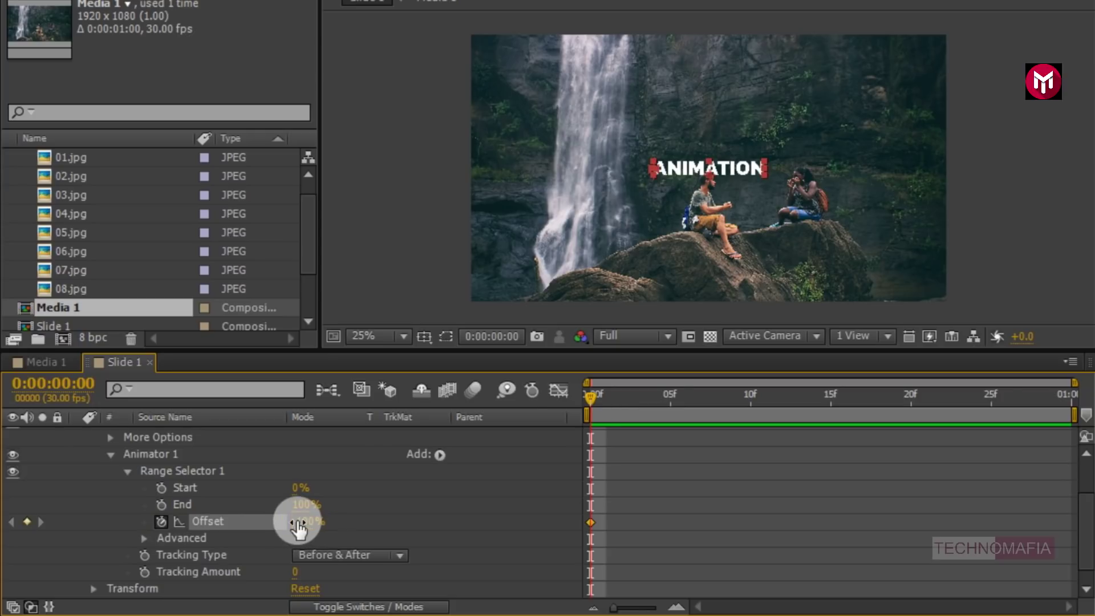
# - Keyframe the Range Selector 1 Offset to 100% at frame 20
pyautogui.click(657, 459)
pyautogui.click(909, 393)
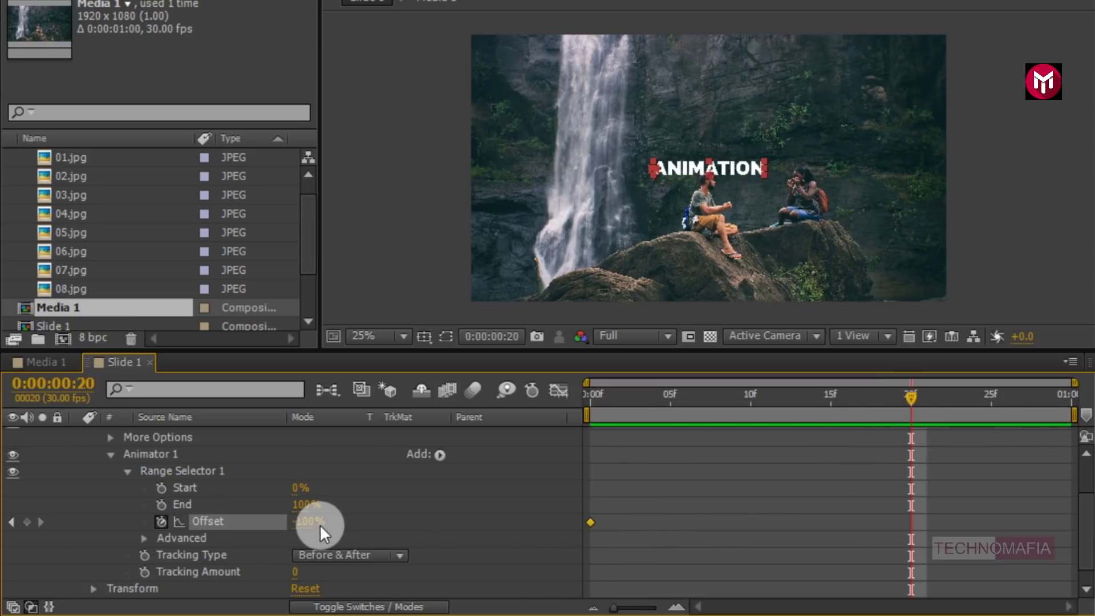
pyautogui.click(314, 522)
pyautogui.write('100')
pyautogui.press('Return')
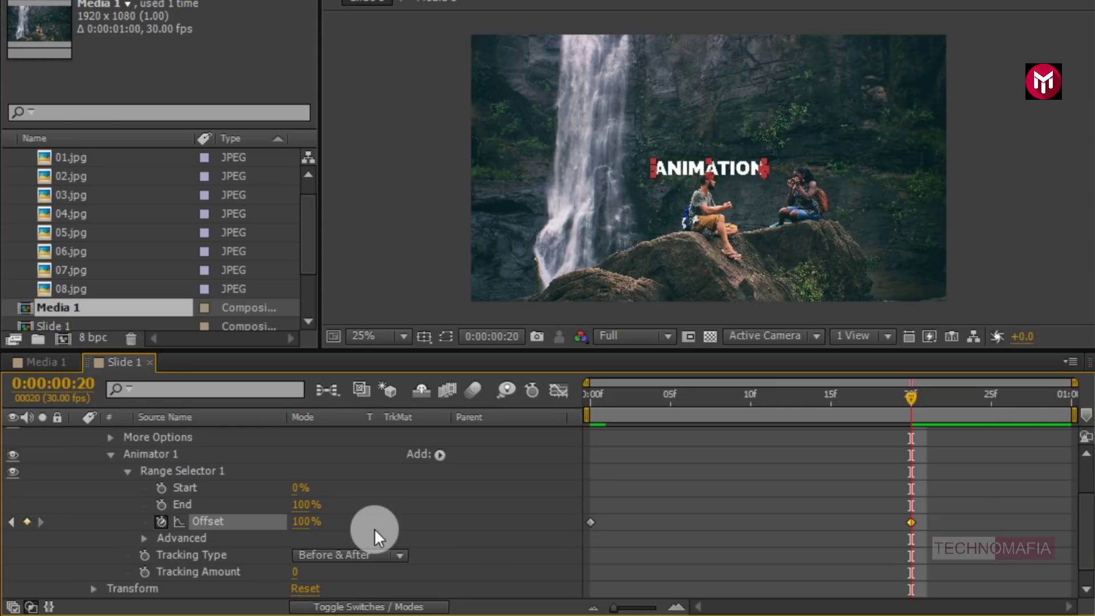
# - In the range selector's Advanced options, set Shape to Ramp Up and Ease Low to 50%
pyautogui.scroll(-1, 341, 527)
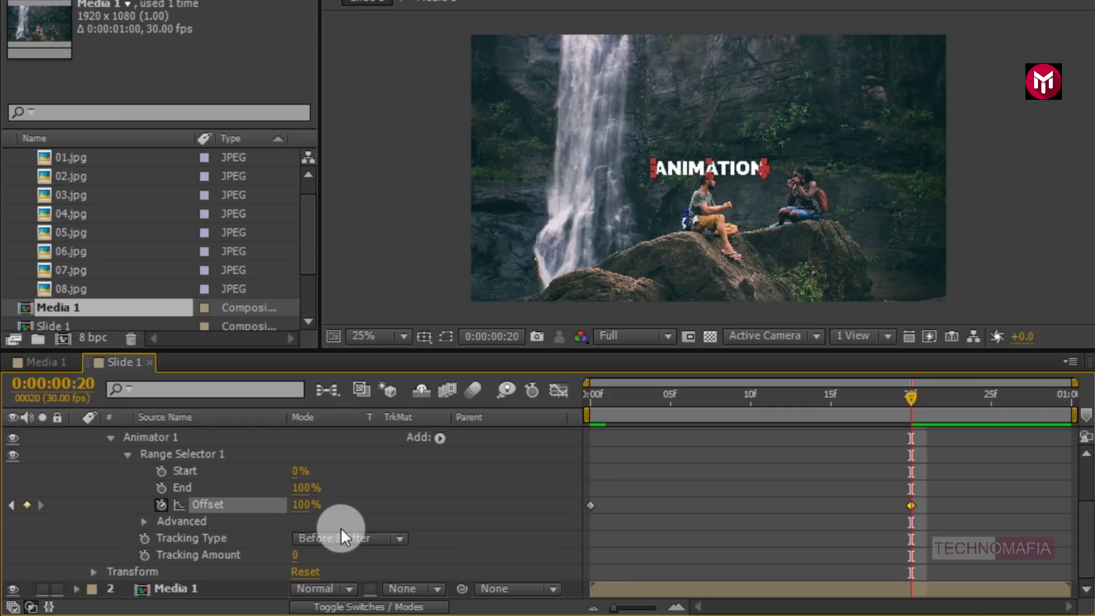
pyautogui.click(143, 522)
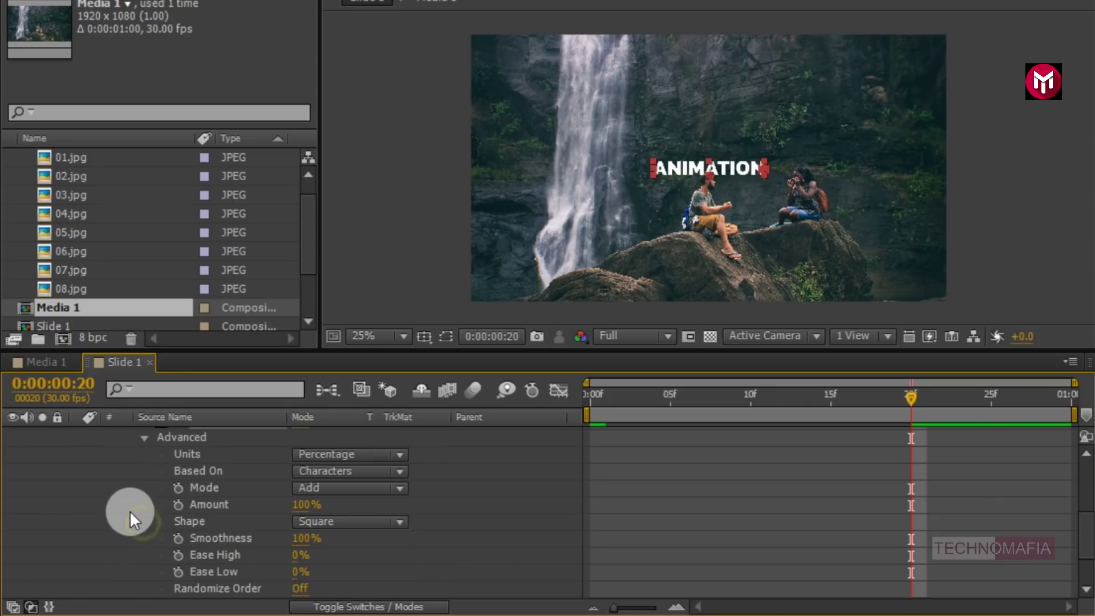
pyautogui.click(346, 518)
pyautogui.click(355, 418)
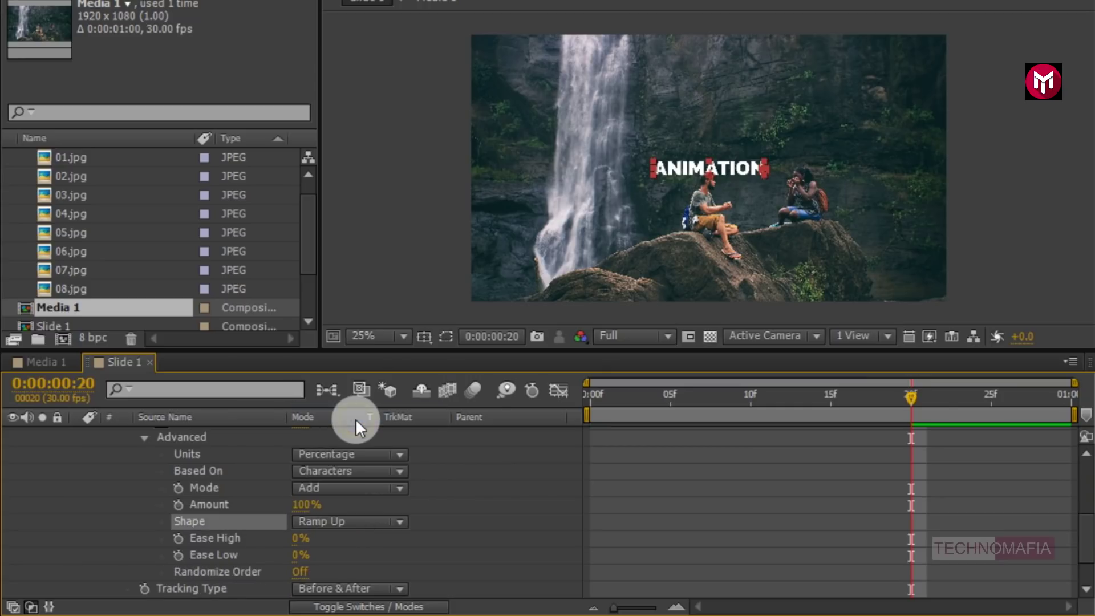
pyautogui.click(302, 556)
pyautogui.write('50')
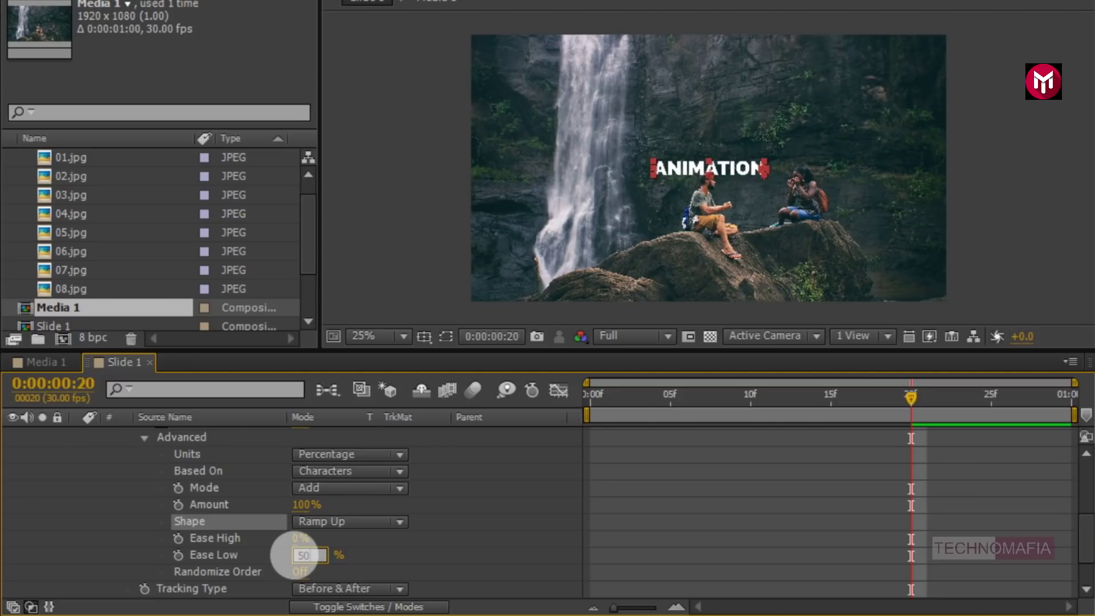
pyautogui.press('Return')
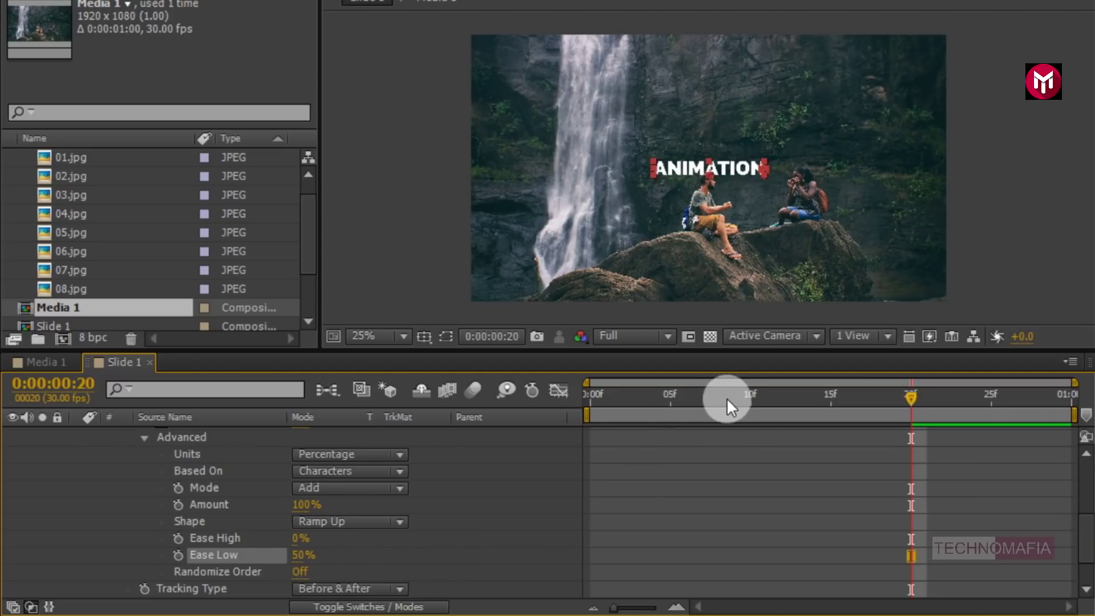
# - Move the current time to frame 9 and add a Position property to the text's Animator 1
pyautogui.moveTo(724, 401); pyautogui.dragTo(730, 396)
pyautogui.scroll(3, 429, 502)
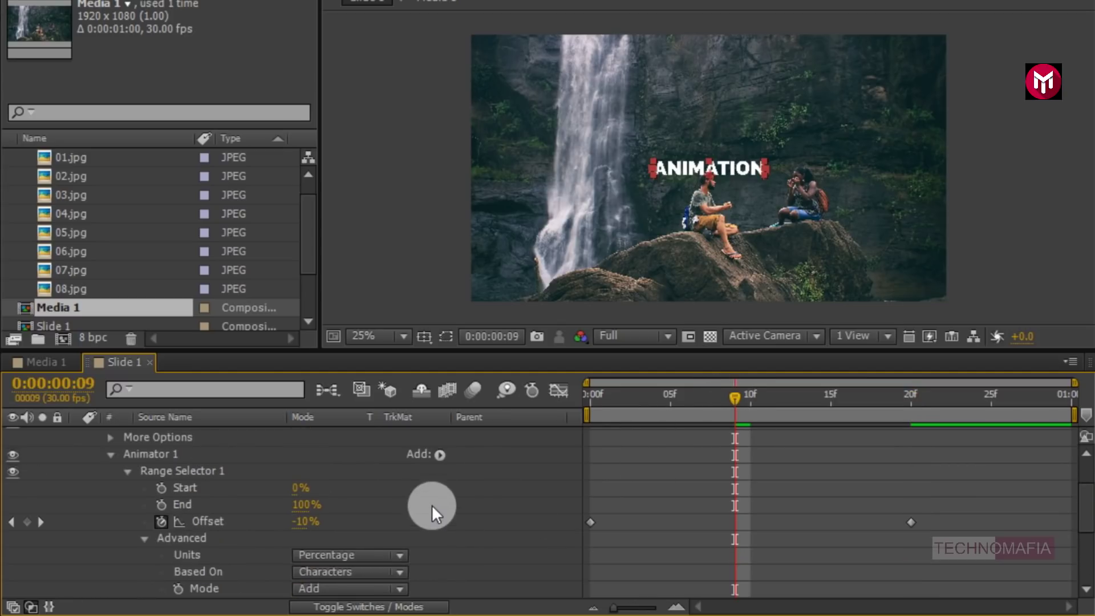
pyautogui.click(440, 456)
pyautogui.moveTo(494, 463)
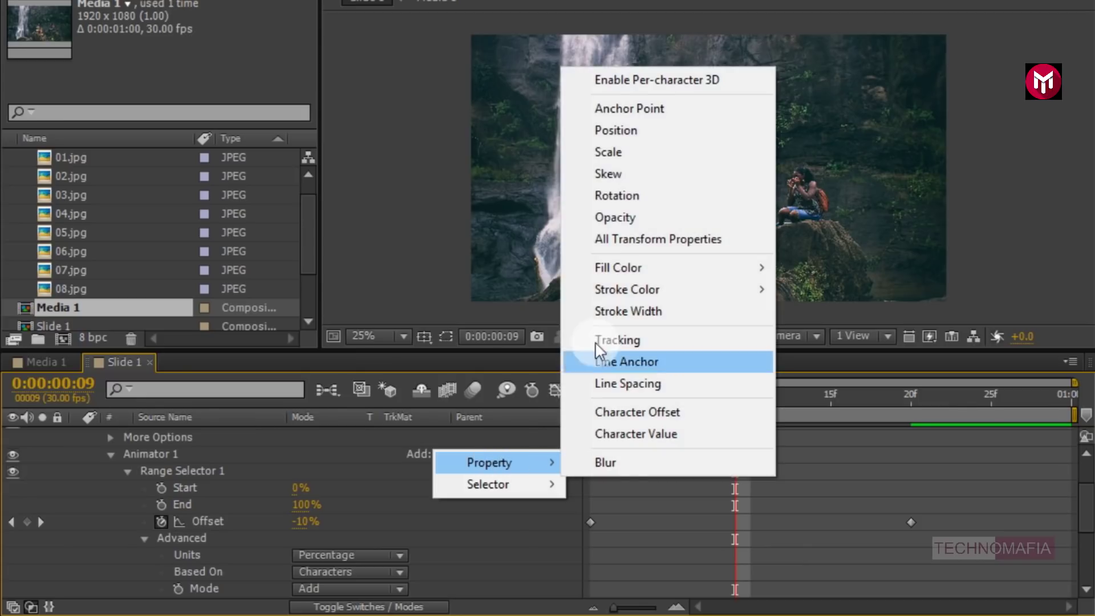
pyautogui.click(608, 132)
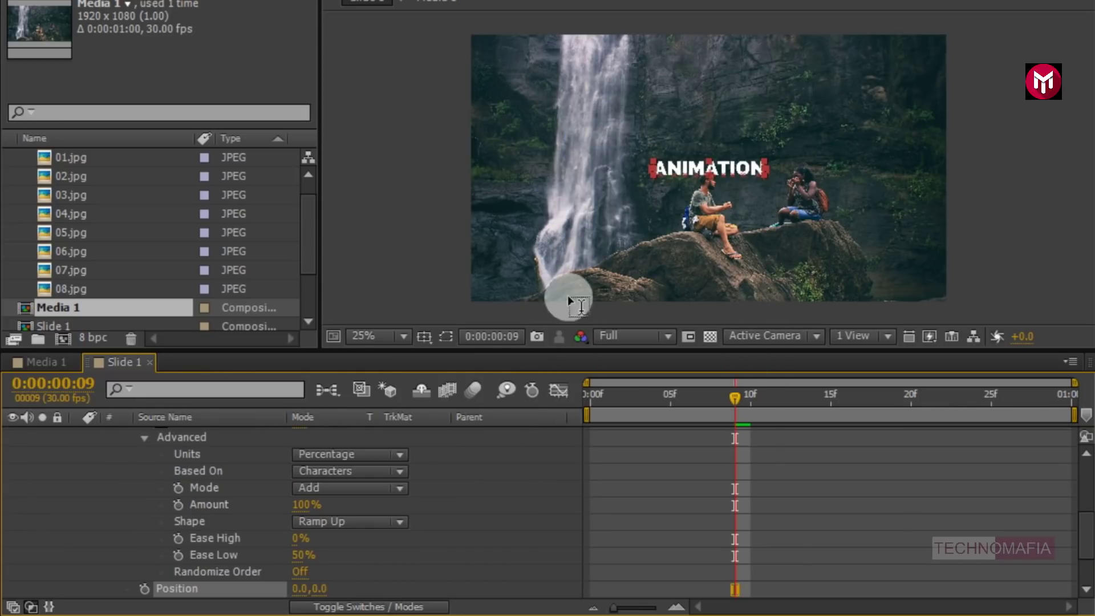
# - Set the Position of the text's Animator 1 to 0.0, 502.0
pyautogui.scroll(-3, 448, 486)
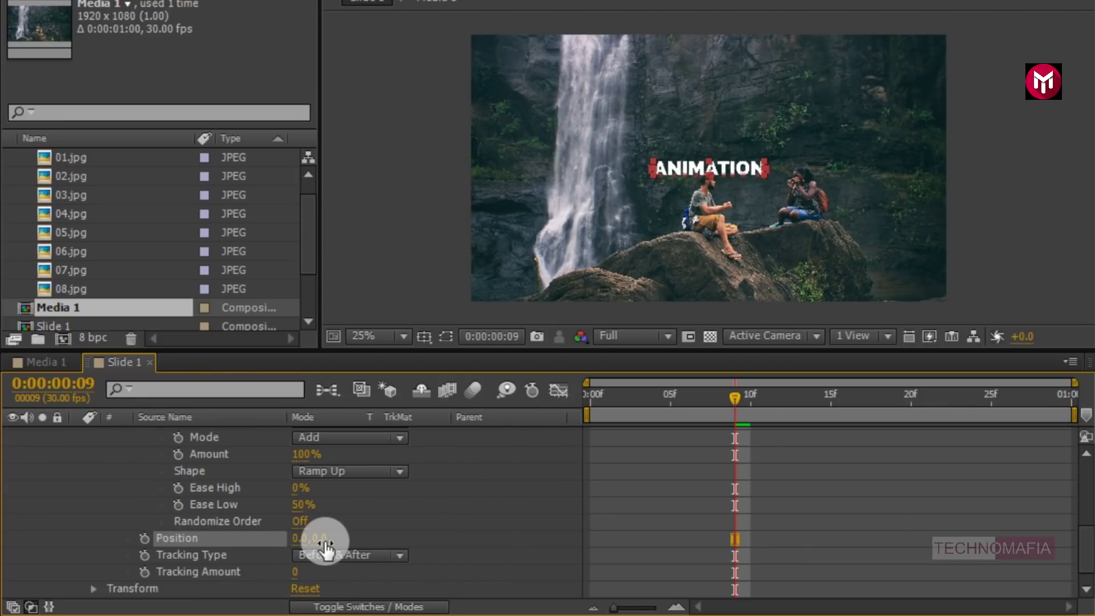
pyautogui.moveTo(327, 547); pyautogui.dragTo(823, 540)
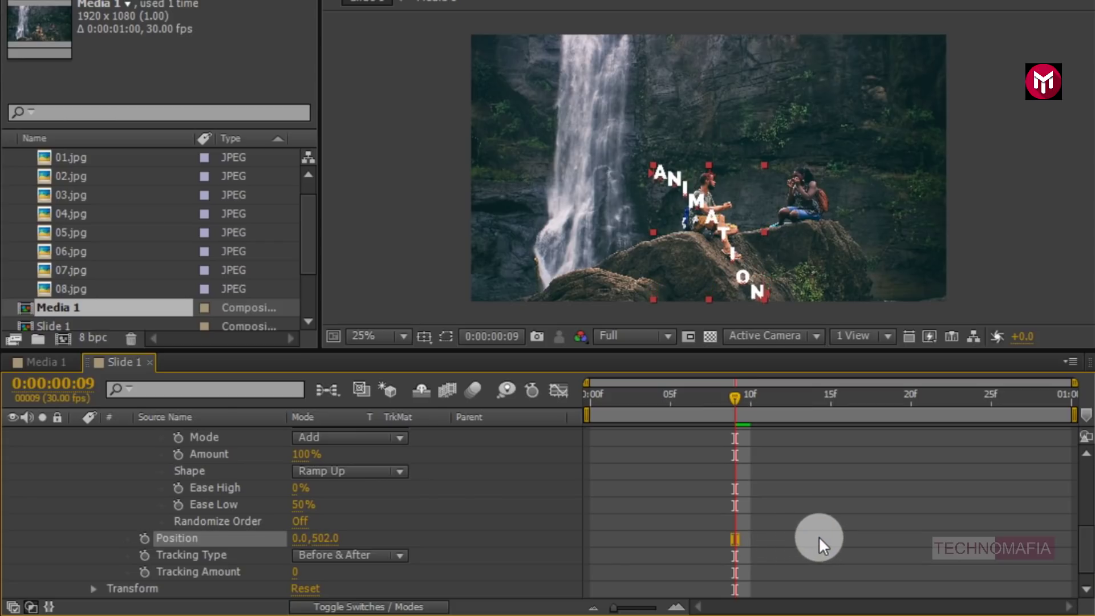
# - Add an Opacity property to the text's Animator 1 and set it to 0%
pyautogui.scroll(5, 471, 583)
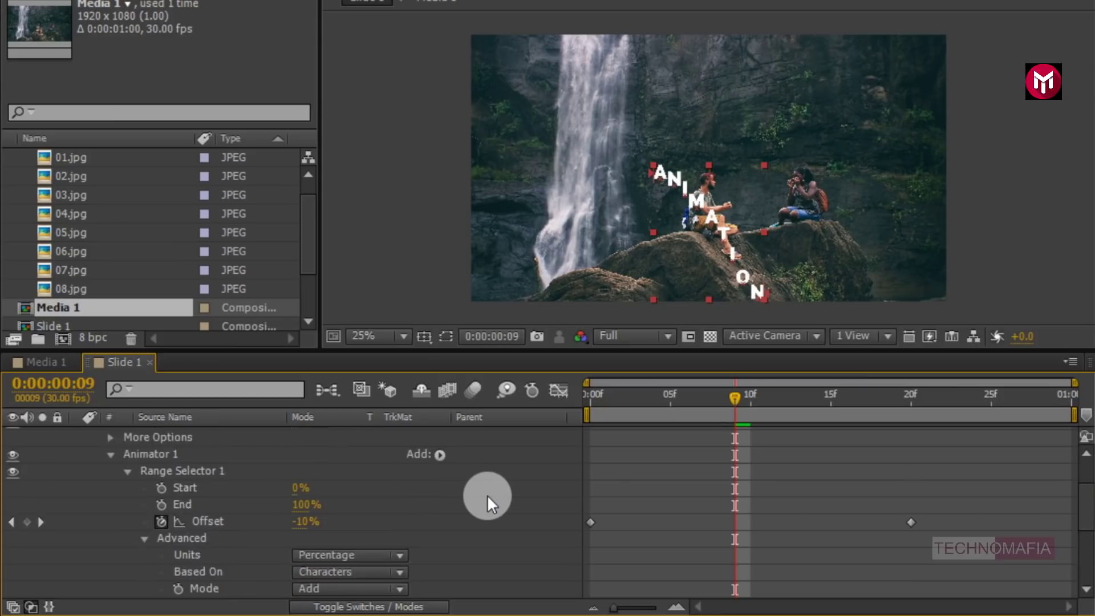
pyautogui.click(440, 505)
pyautogui.click(489, 513)
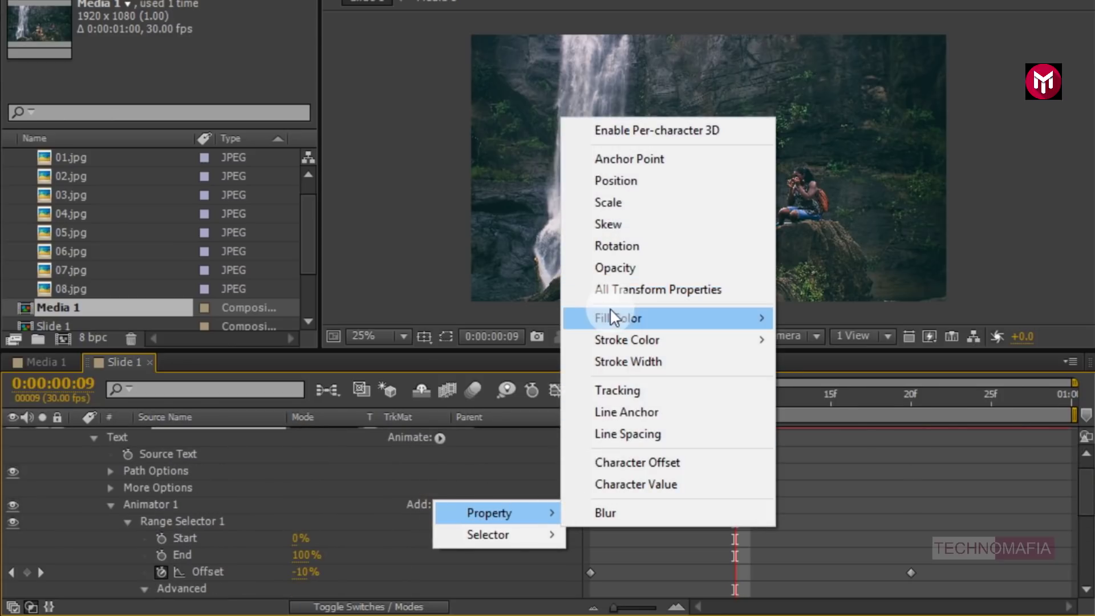
pyautogui.click(605, 268)
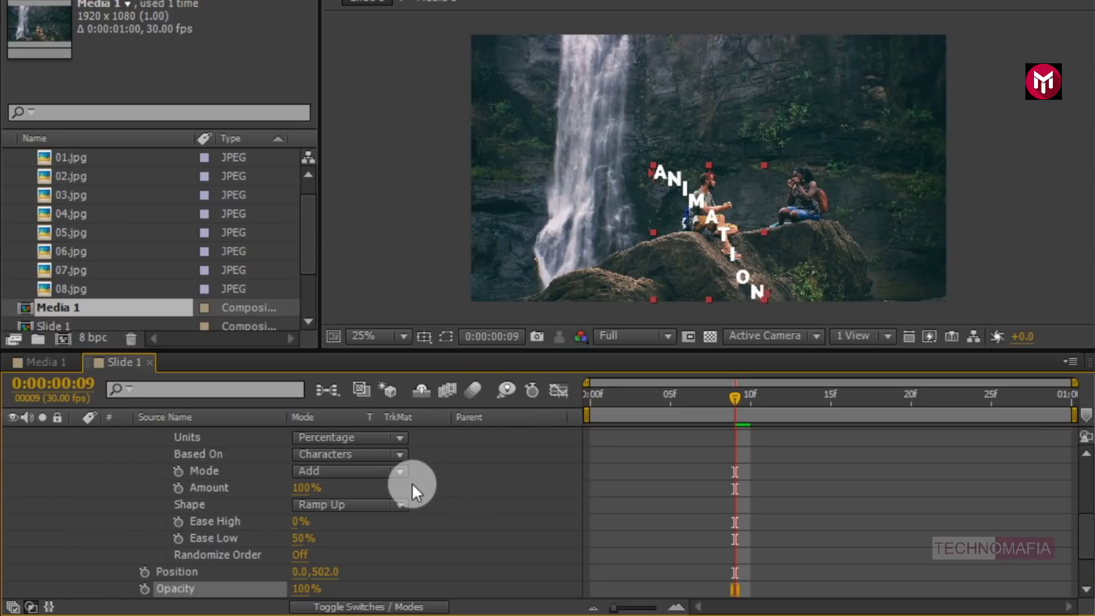
pyautogui.scroll(-1, 399, 501)
pyautogui.click(296, 542)
pyautogui.write('0')
pyautogui.press('Return')
# - Play back the text animation from frame 0
pyautogui.click(593, 394)
pyautogui.press('space')
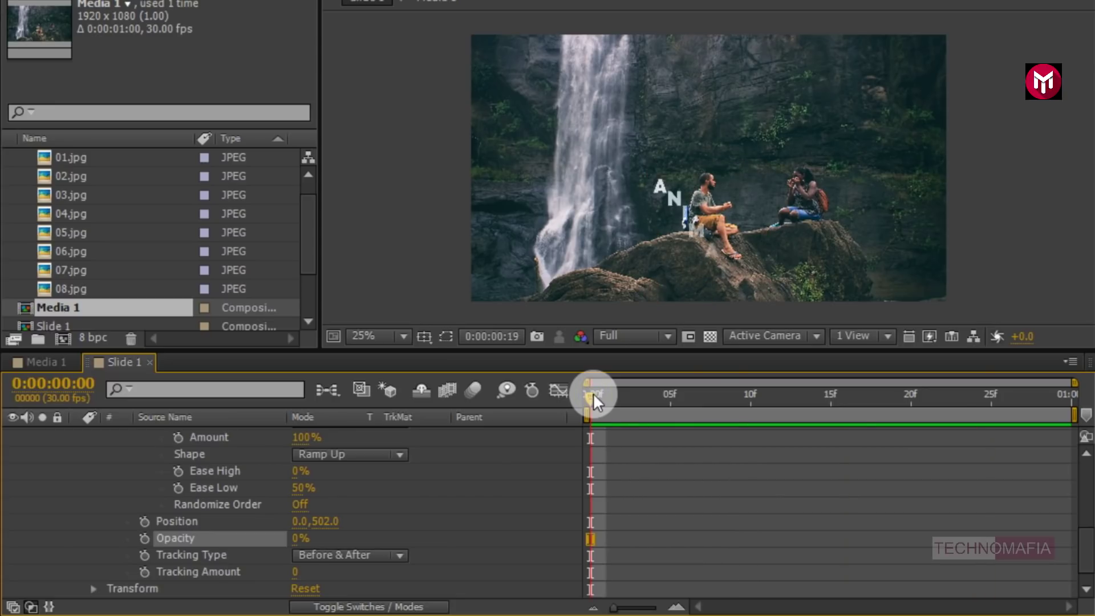
pyautogui.press('space')
# - Collapse the Animation text layer, move the current time to frame 19 and set the font size to 100 px
pyautogui.scroll(4, 579, 442)
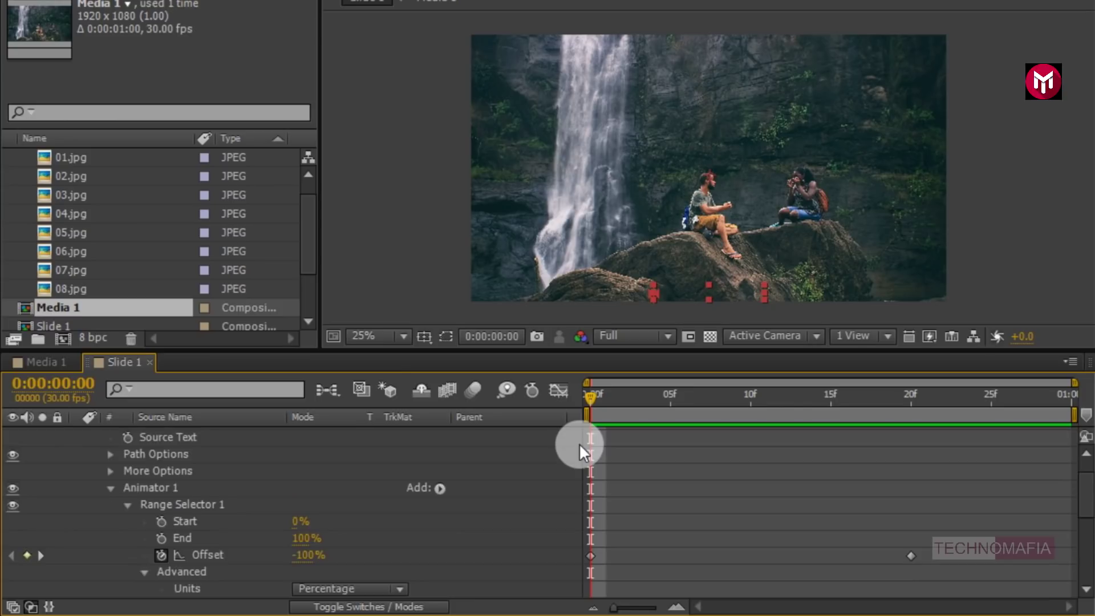
pyautogui.scroll(2, 579, 443)
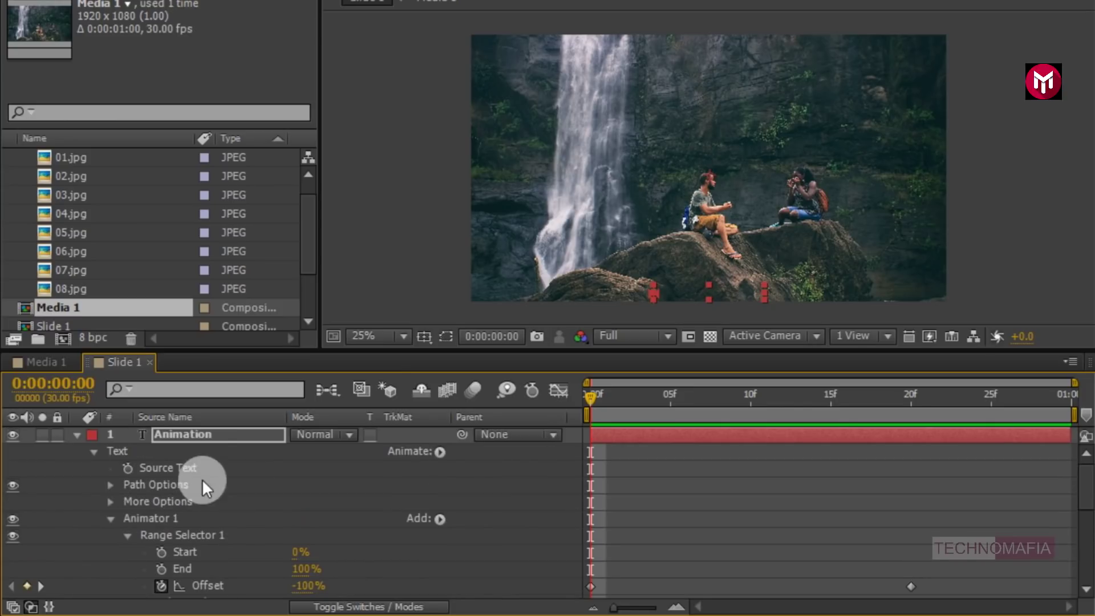
pyautogui.click(77, 437)
pyautogui.click(173, 431)
pyautogui.moveTo(842, 395); pyautogui.dragTo(894, 390)
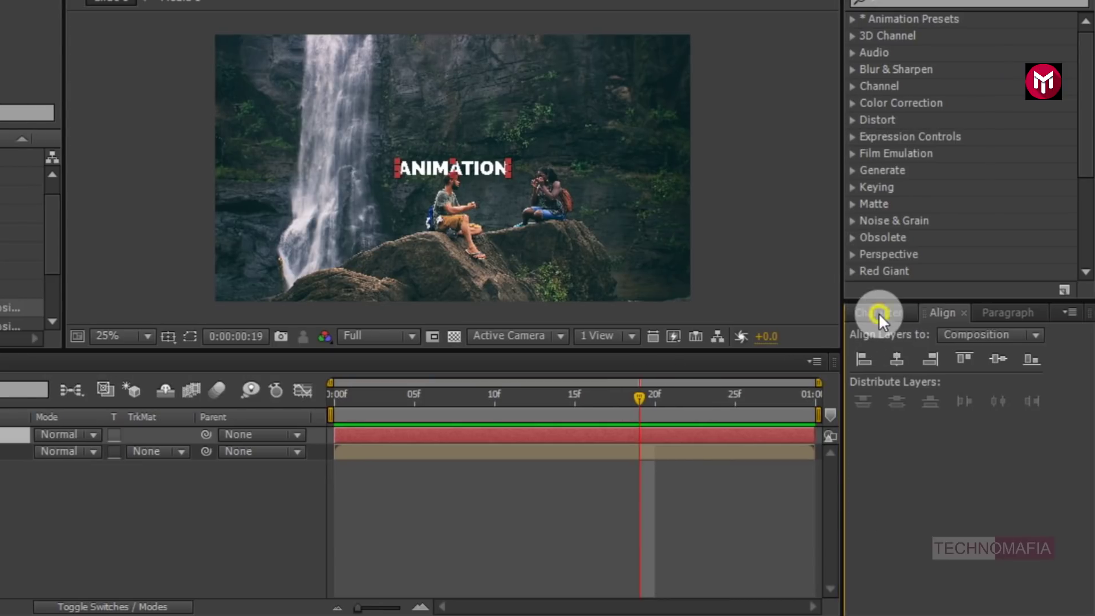
pyautogui.click(878, 314)
pyautogui.click(889, 391)
pyautogui.write('100')
pyautogui.press('Return')
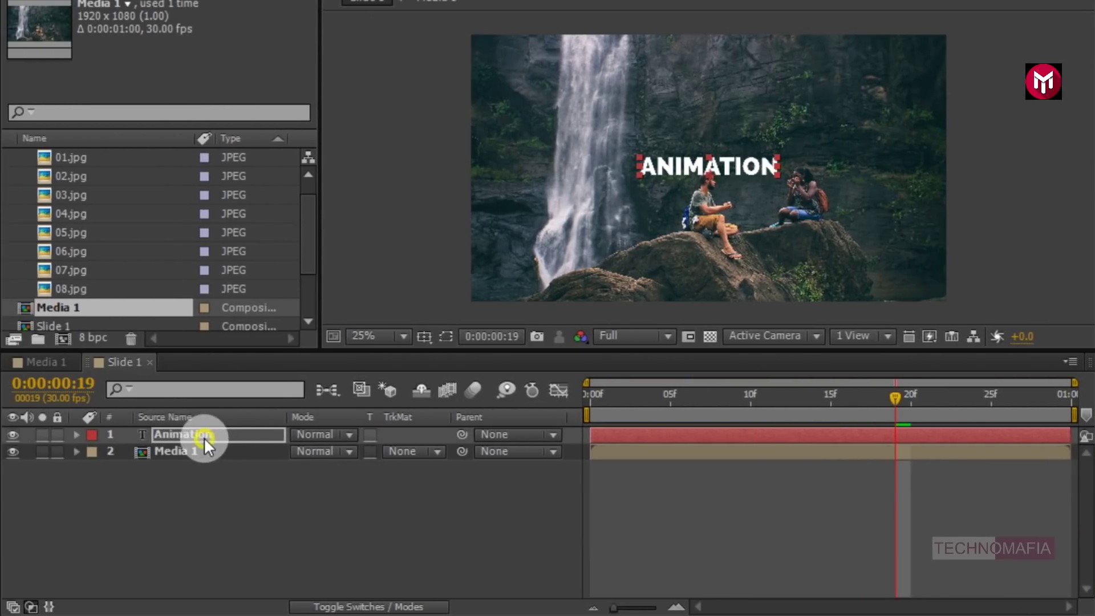
# - Centre the Animation text layer horizontally and vertically in the composition
pyautogui.click(203, 437)
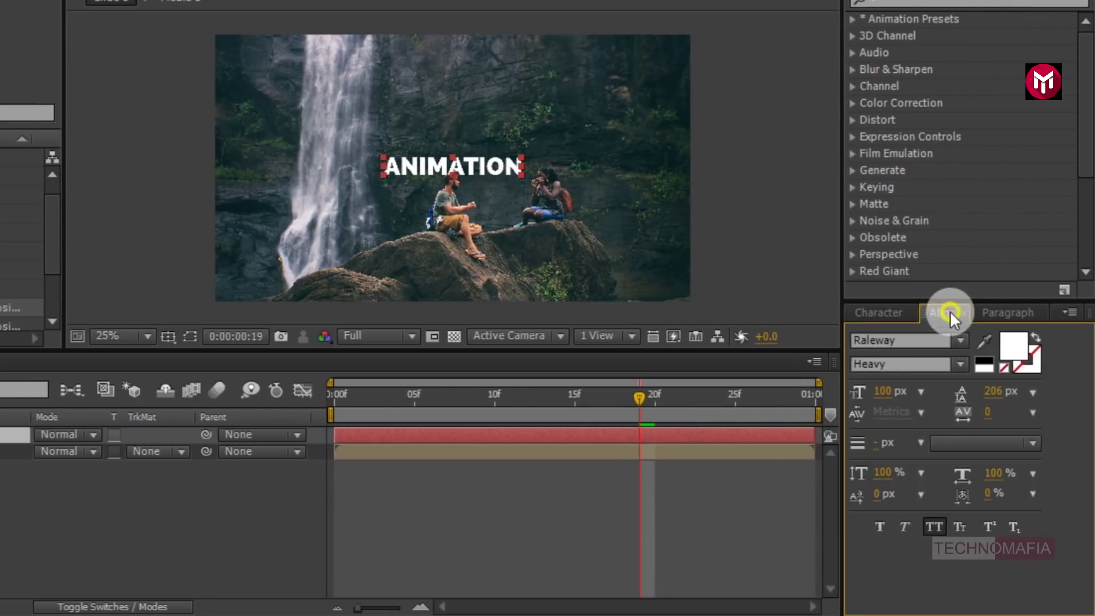
pyautogui.click(944, 313)
pyautogui.click(902, 354)
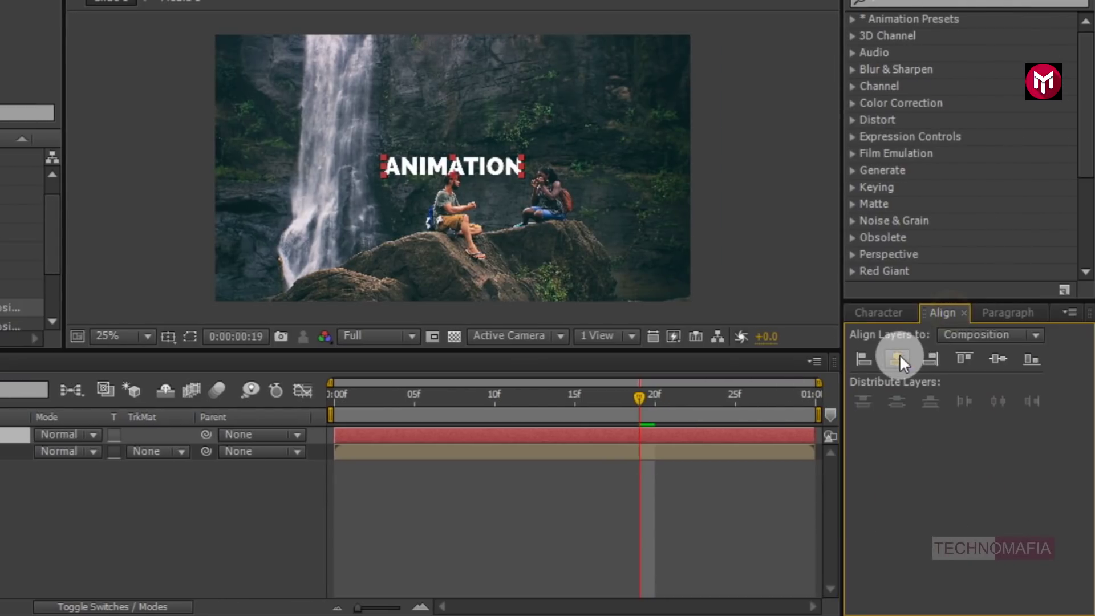
pyautogui.click(994, 358)
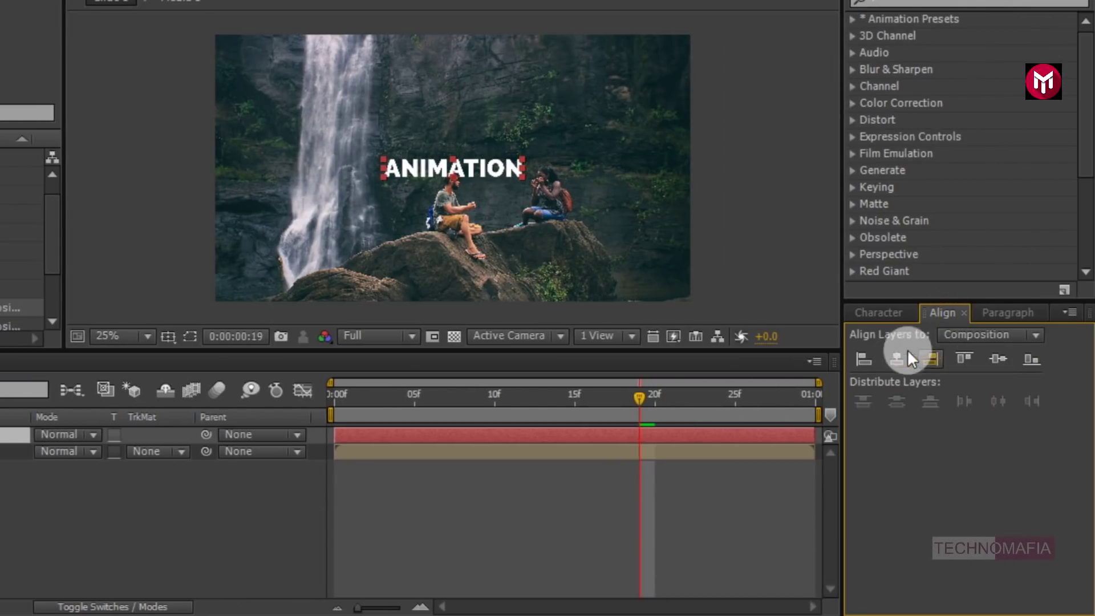
pyautogui.click(872, 313)
# - Make the Media 1 and Animation layers 3D
pyautogui.click(20, 529)
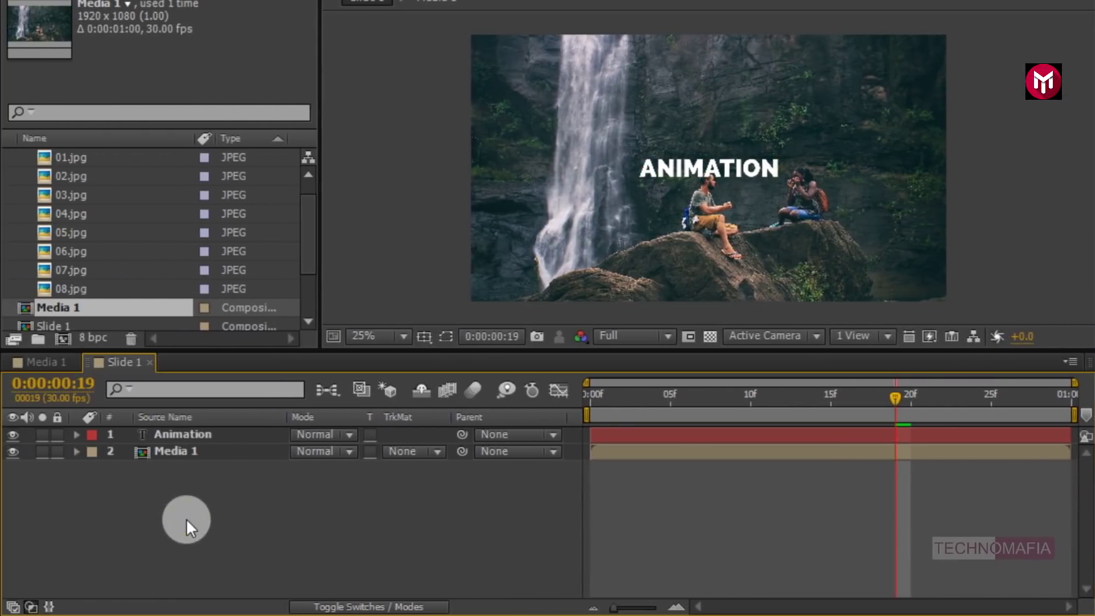
pyautogui.click(346, 607)
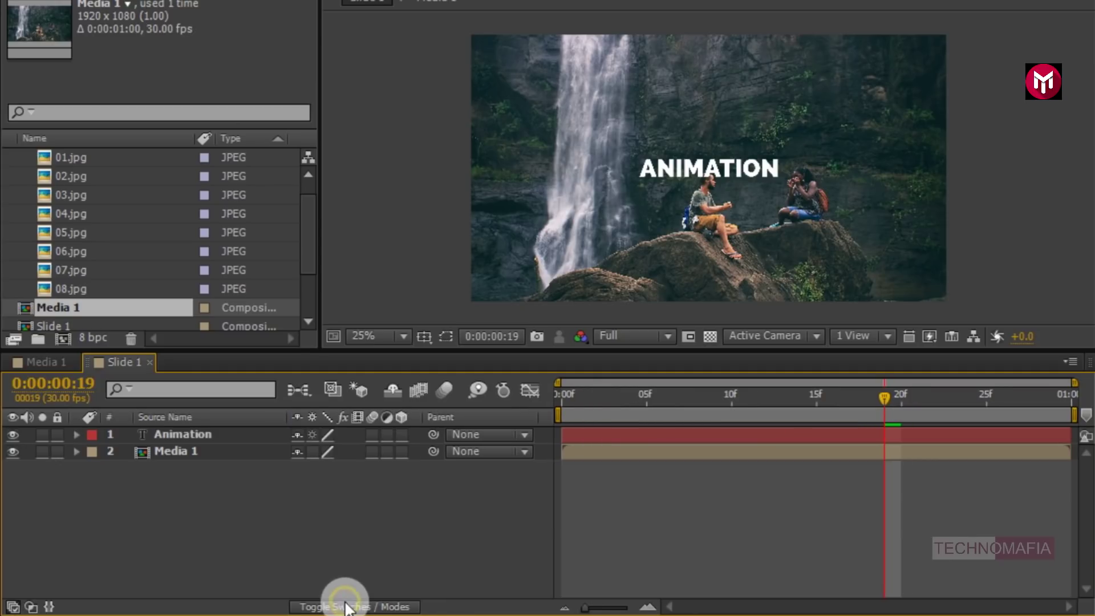
pyautogui.click(401, 451)
pyautogui.click(402, 436)
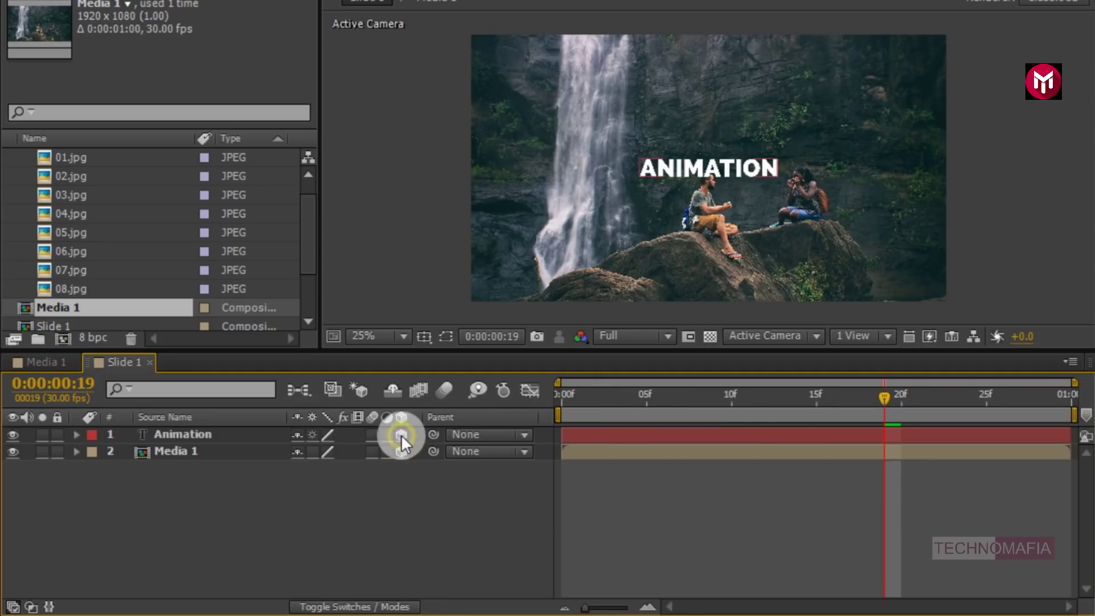
# - Add a two-node camera with the 50mm preset to the Slide 1 composition
pyautogui.click(284, 515)
pyautogui.rightClick(269, 515)
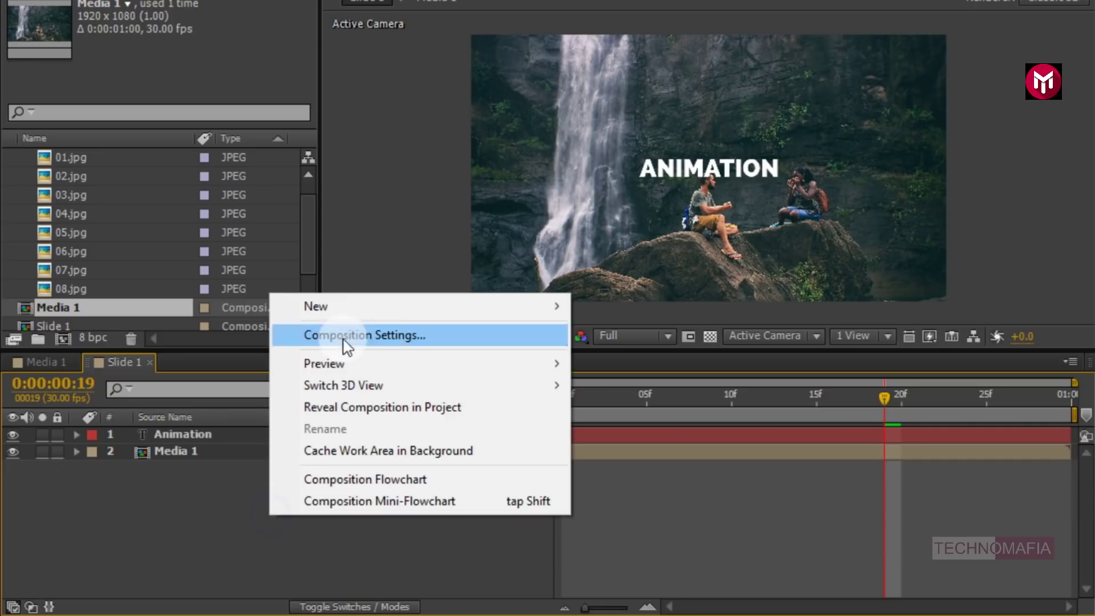
pyautogui.click(412, 308)
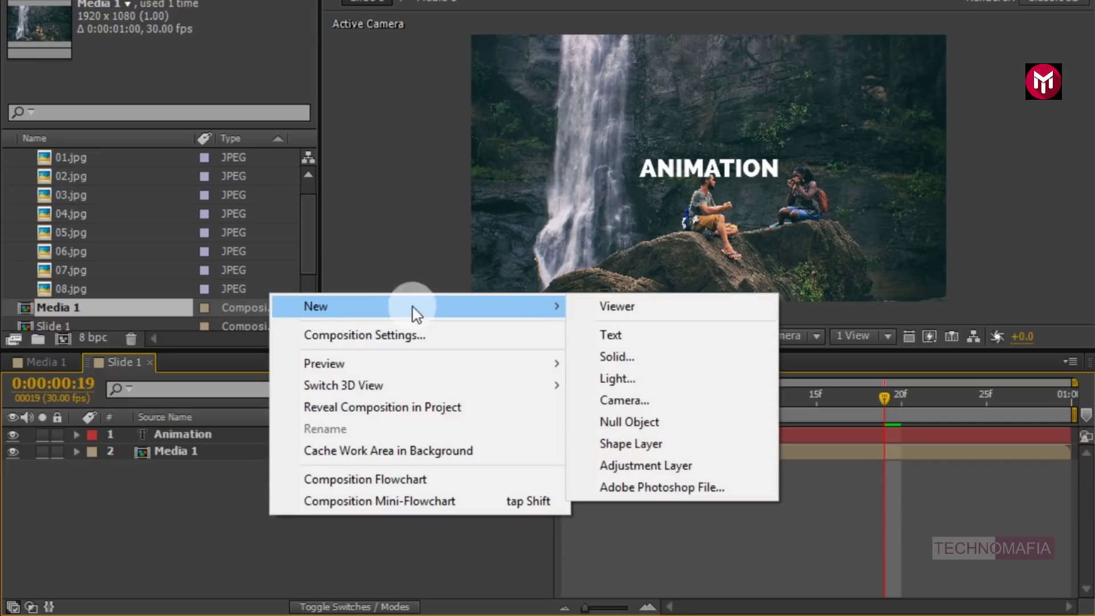
pyautogui.click(618, 399)
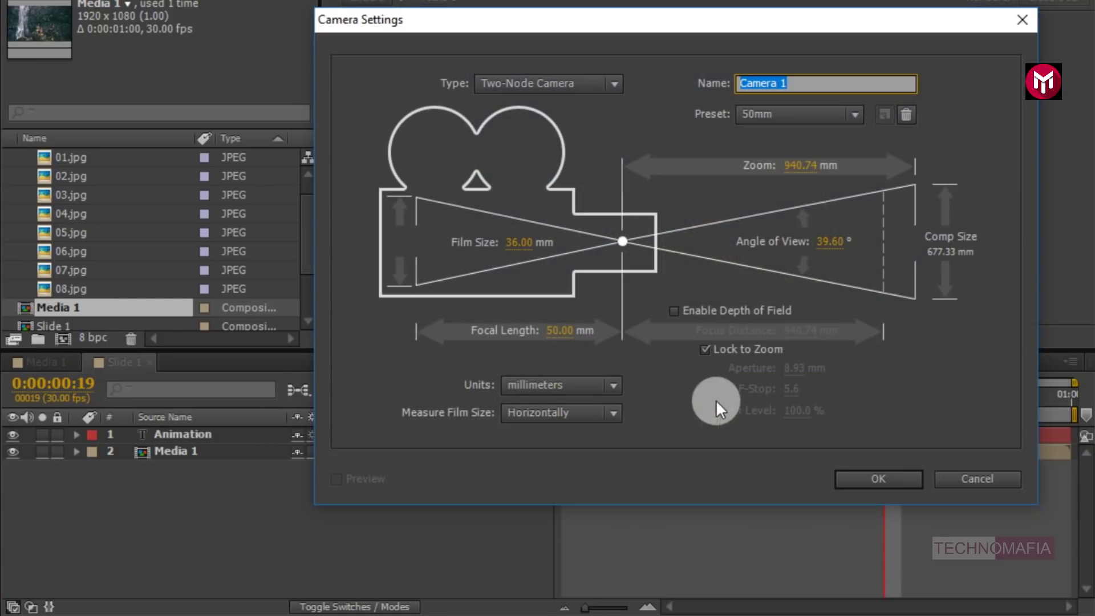
pyautogui.click(857, 472)
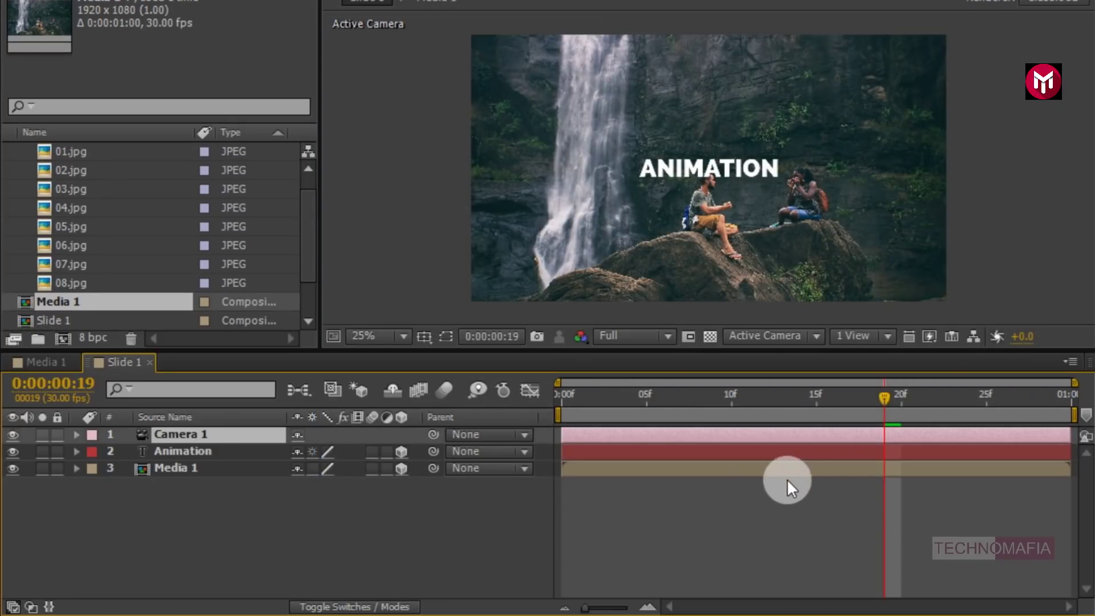
# - Set the Z value of the camera's Position to -650
pyautogui.click(71, 434)
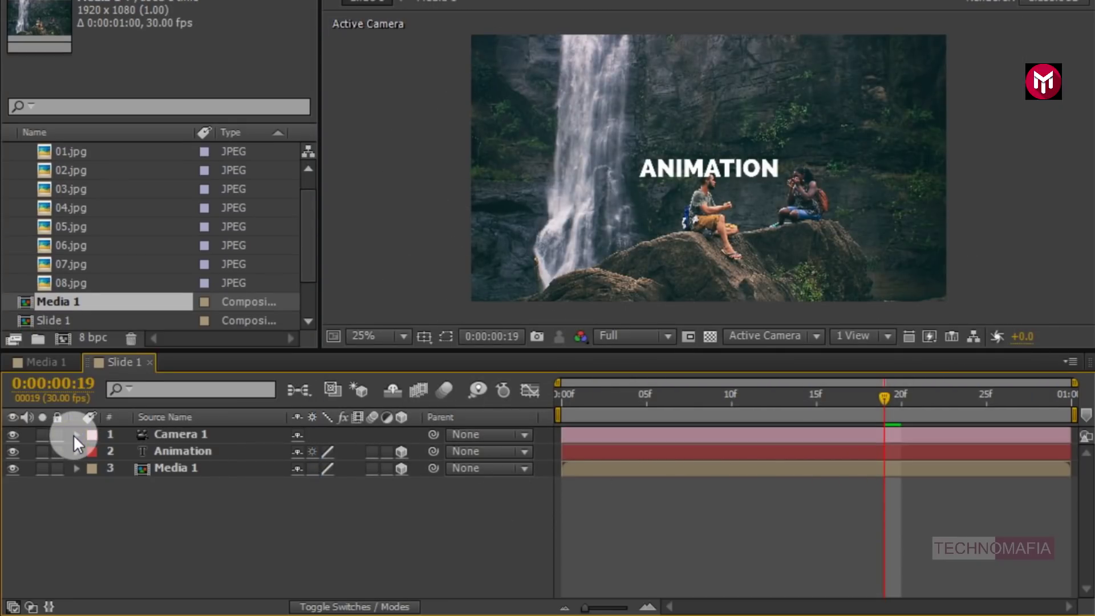
pyautogui.click(76, 434)
pyautogui.click(92, 451)
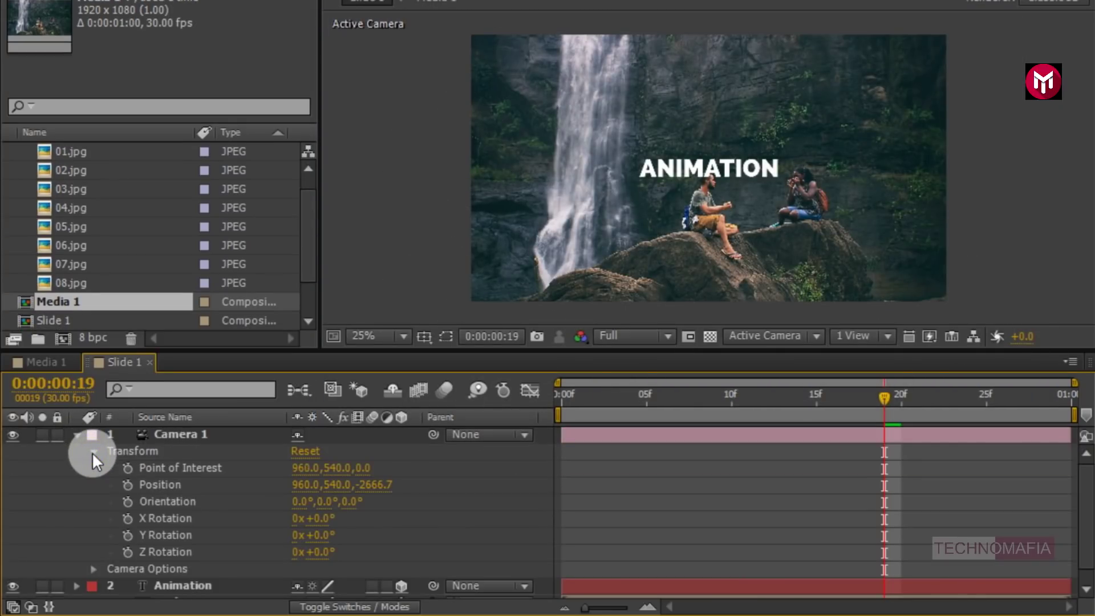
pyautogui.click(364, 484)
pyautogui.write('-600')
pyautogui.press('Return')
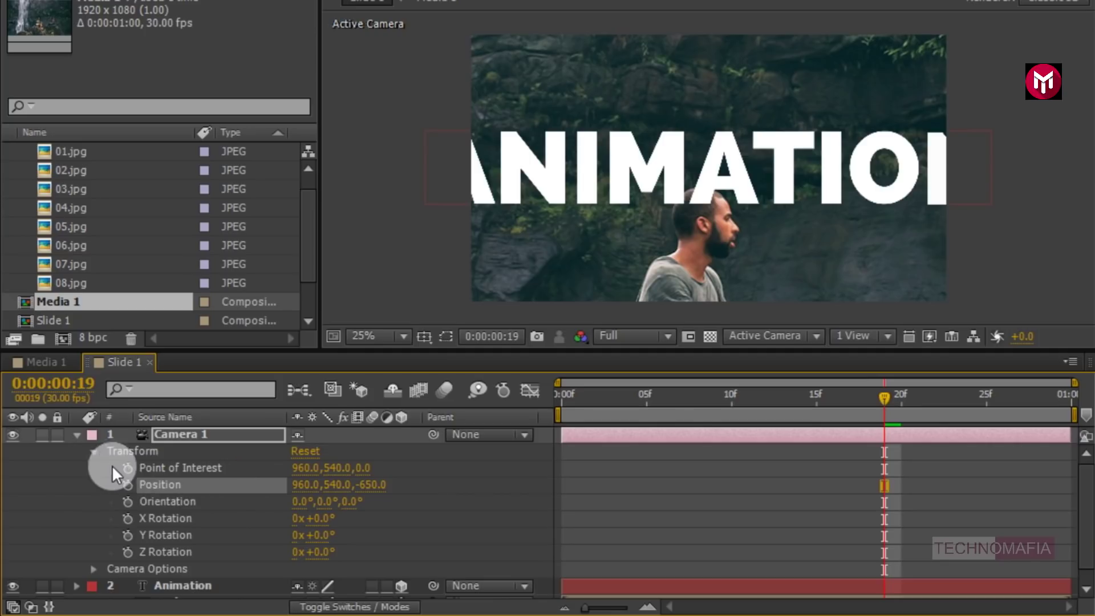
# - In the camera's options, set Zoom to 650 pixels
pyautogui.click(93, 451)
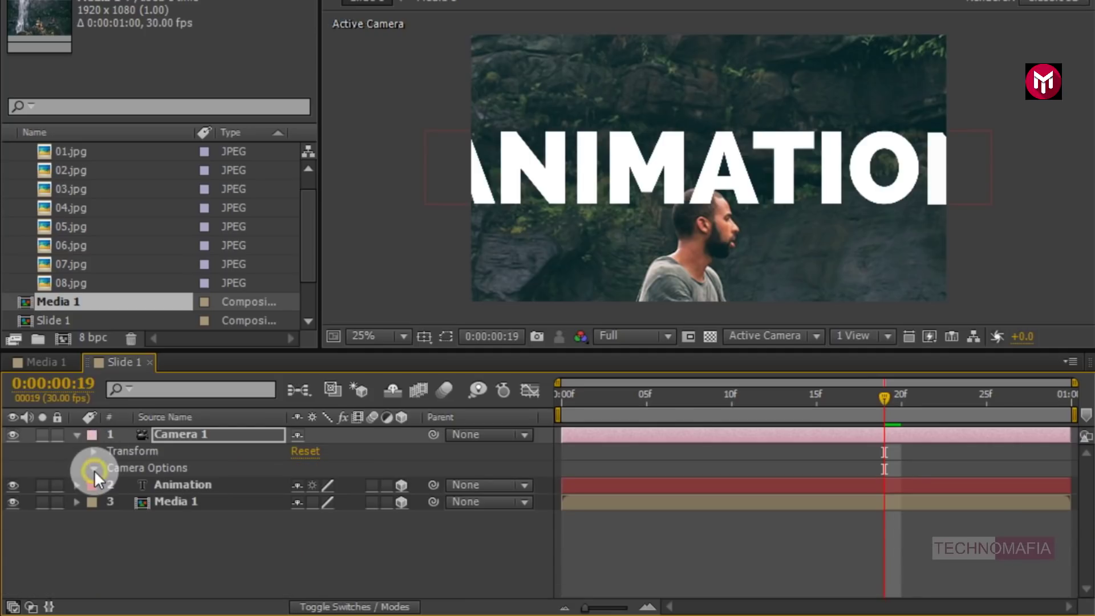
pyautogui.click(93, 468)
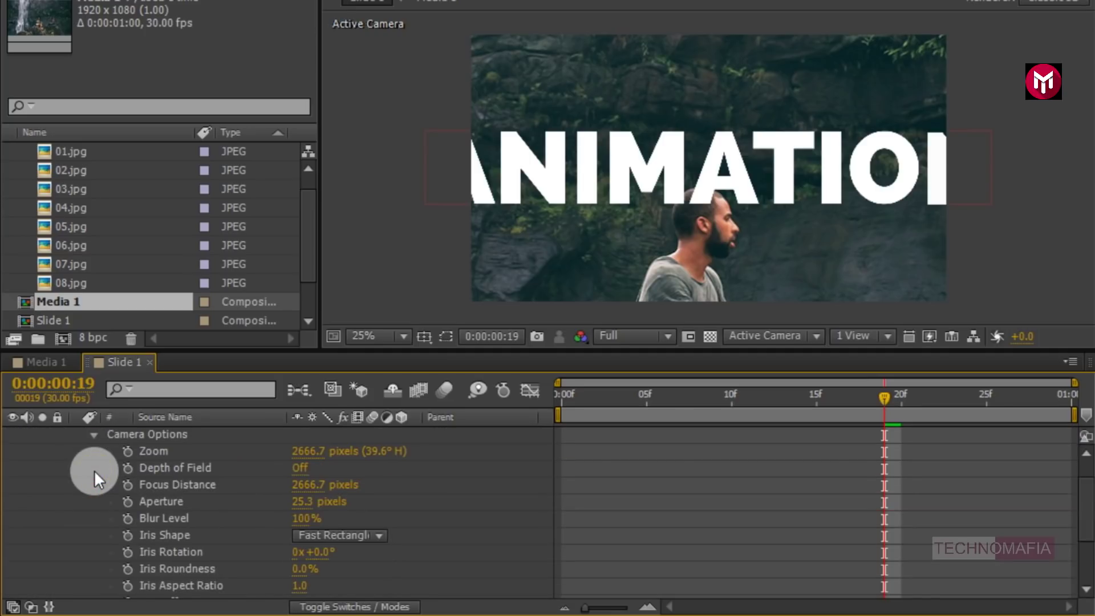
pyautogui.click(308, 450)
pyautogui.write('650')
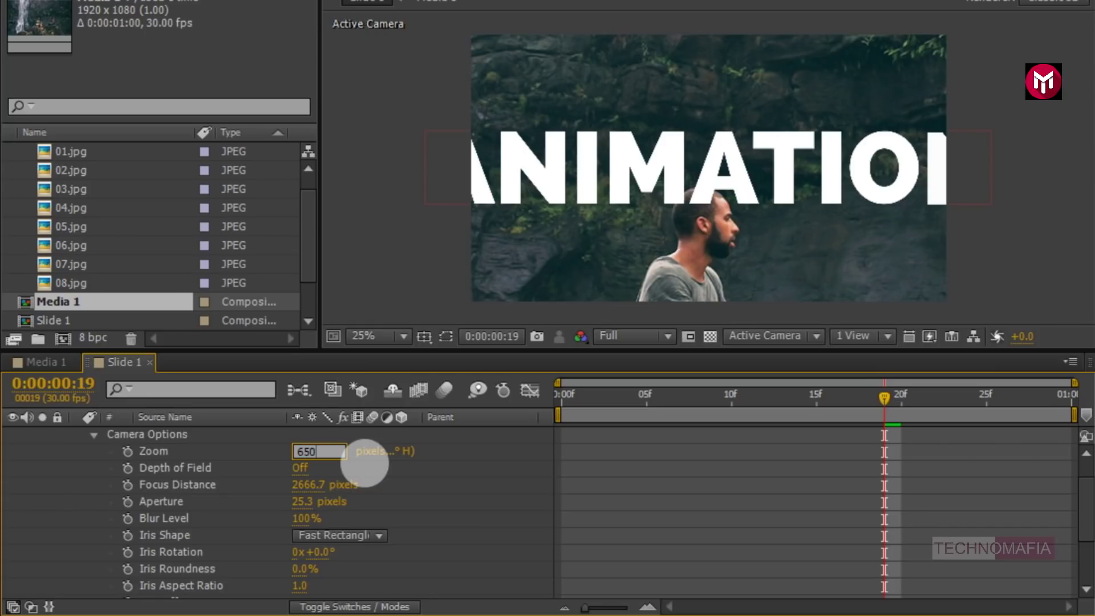
pyautogui.press('Return')
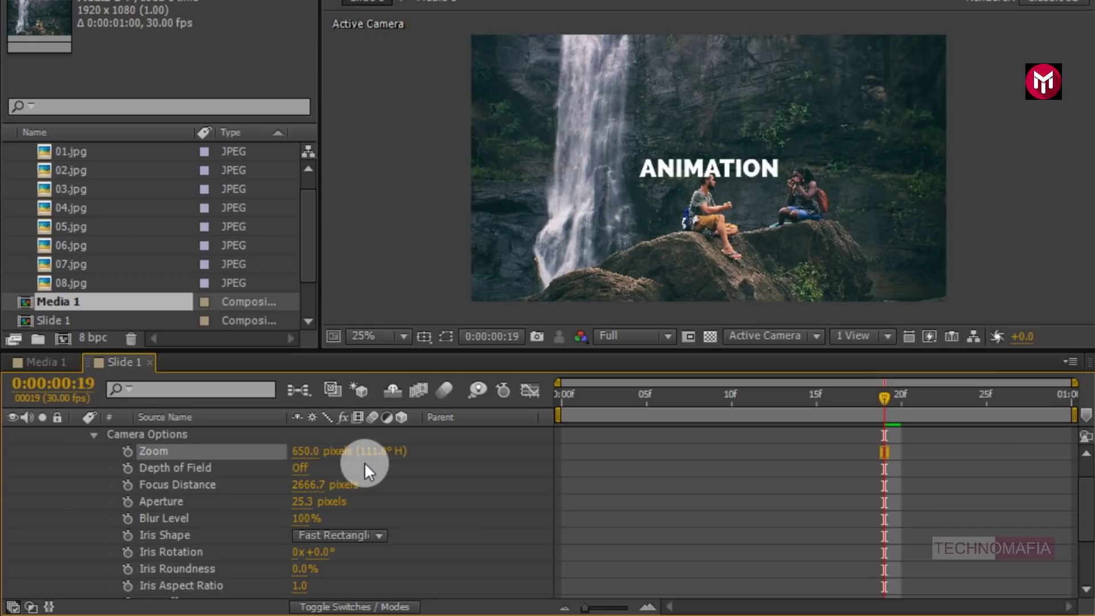
# - Set the camera's Focus Distance to 620 pixels and Aperture to 7 pixels, then collapse the camera layer
pyautogui.click(305, 485)
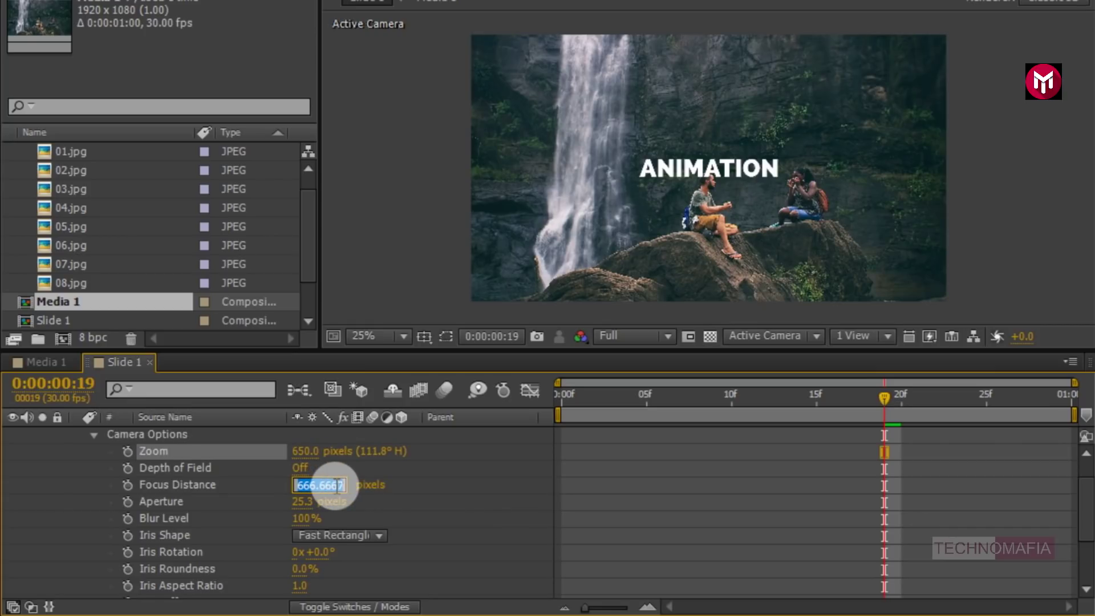
pyautogui.write('620')
pyautogui.press('Return')
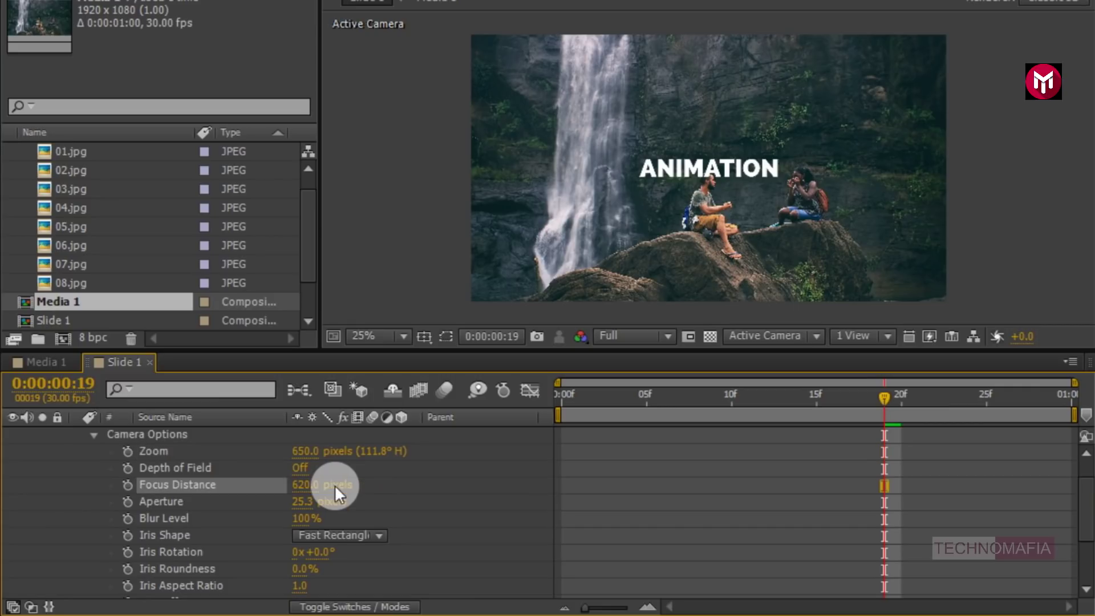
pyautogui.click(305, 503)
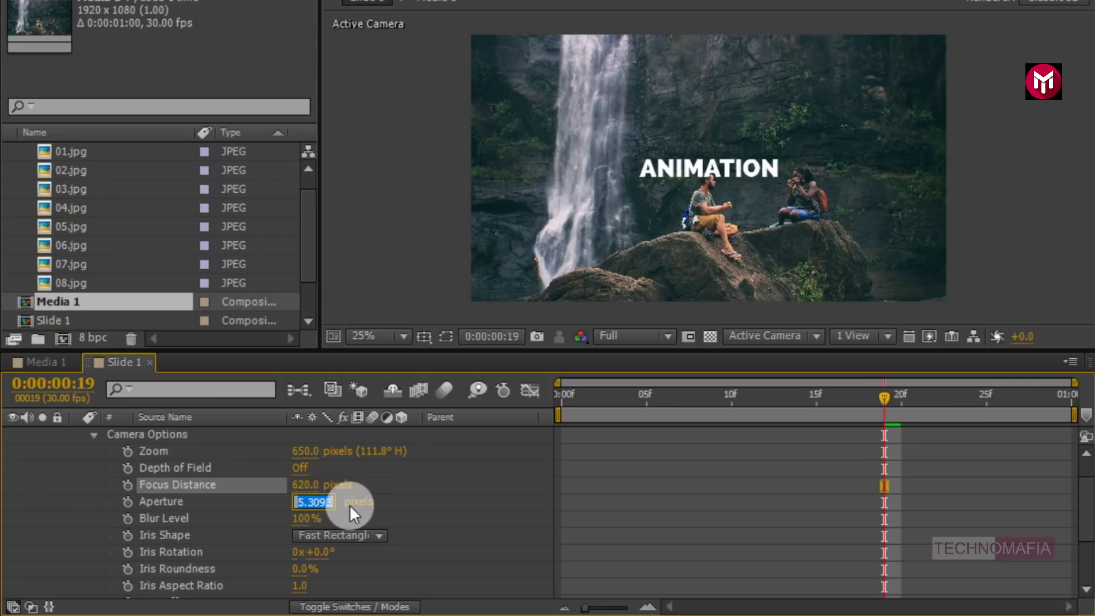
pyautogui.write('7')
pyautogui.press('Return')
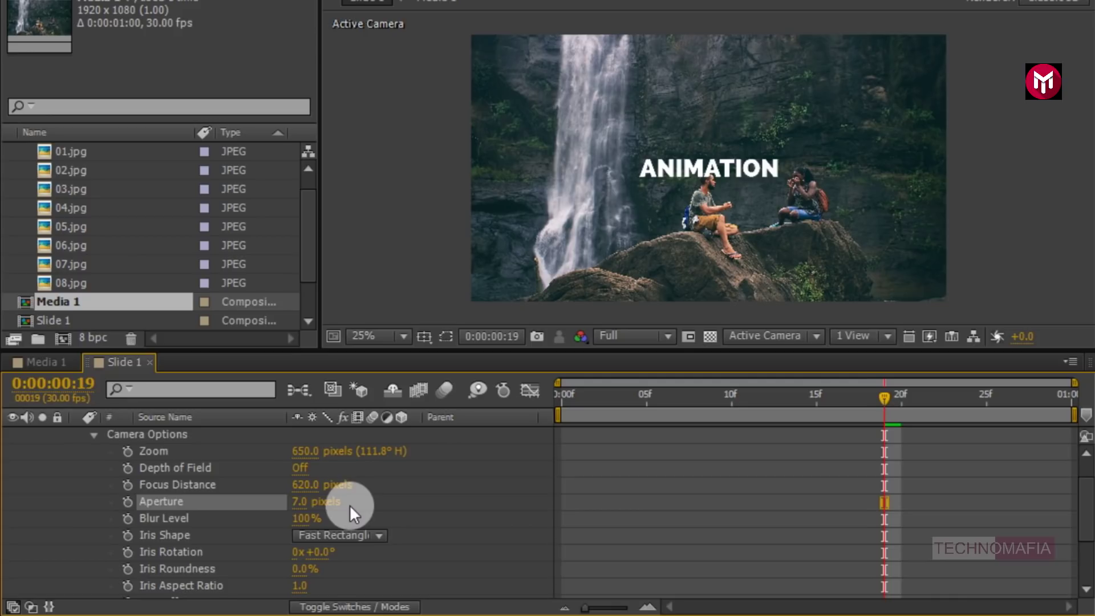
pyautogui.scroll(2, 349, 504)
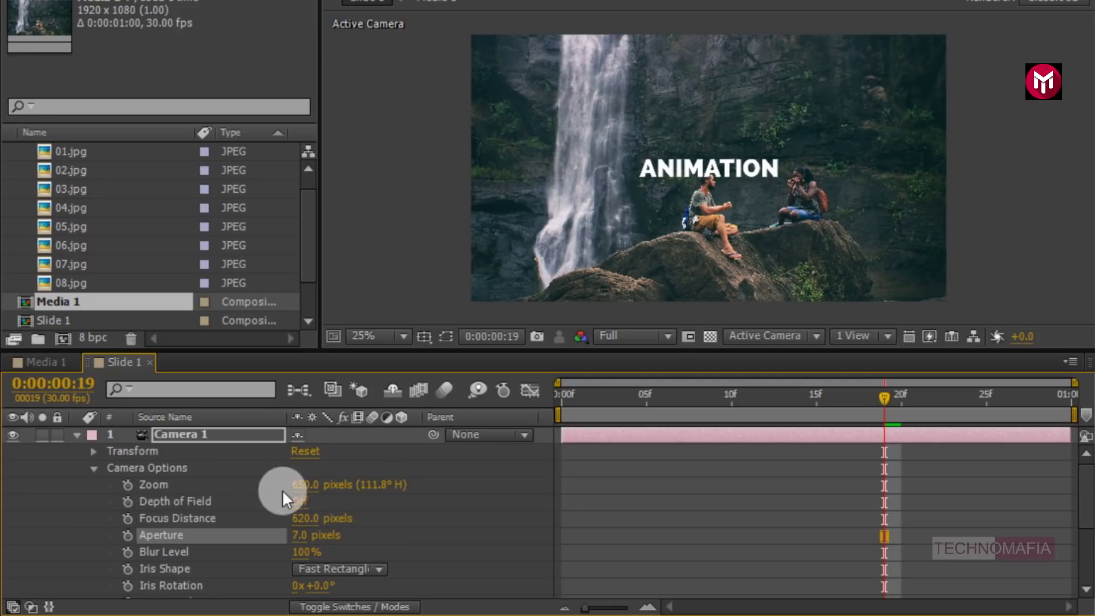
pyautogui.click(77, 435)
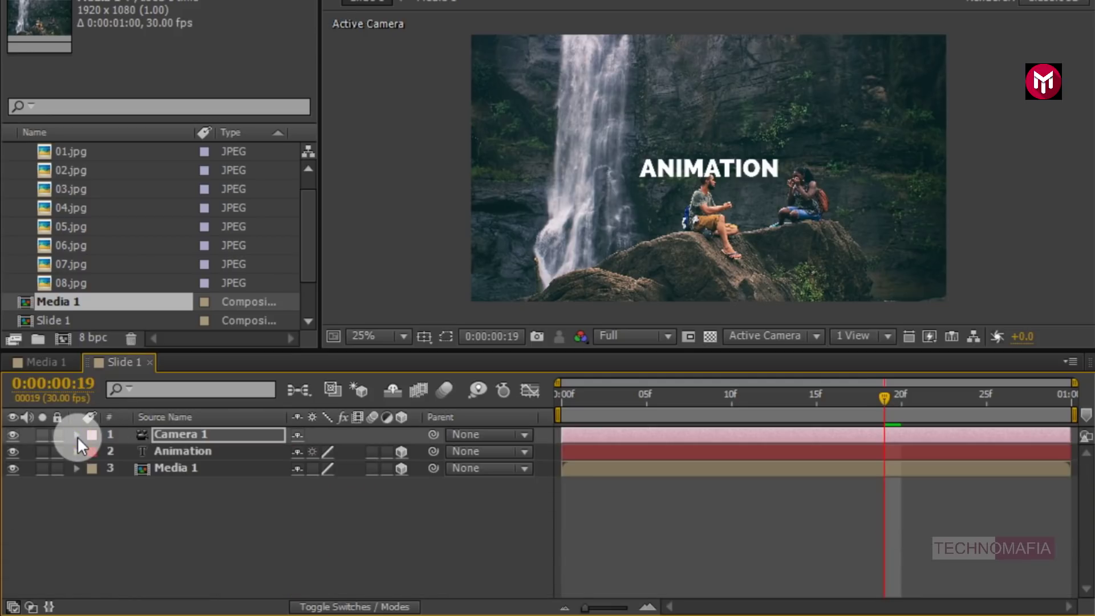
# - Add a null object to the Slide 1 composition and make it a 3D layer
pyautogui.click(174, 494)
pyautogui.rightClick(174, 494)
pyautogui.moveTo(416, 297)
pyautogui.click(550, 401)
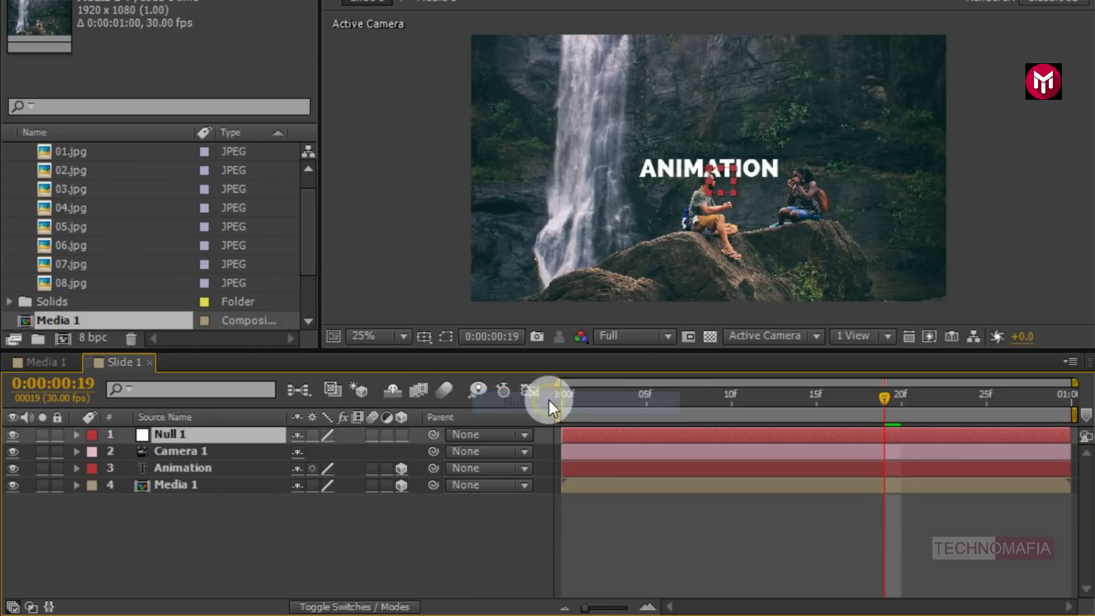
pyautogui.click(386, 443)
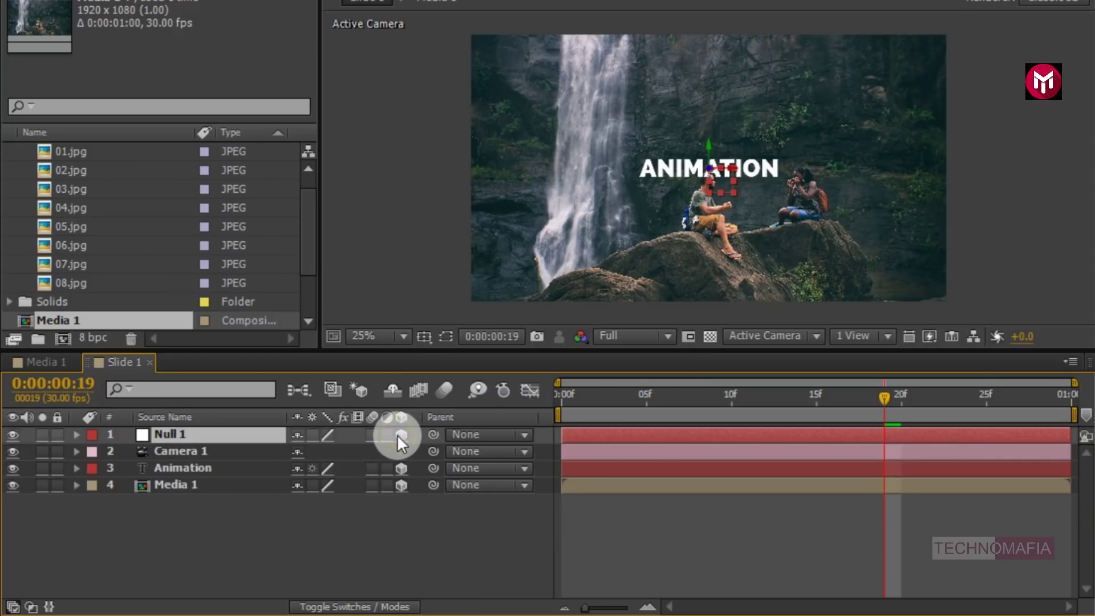
# - Parent Camera 1 to Null 1 and keyframe the null's Position at frame 0 with a Z value of 450
pyautogui.click(447, 454)
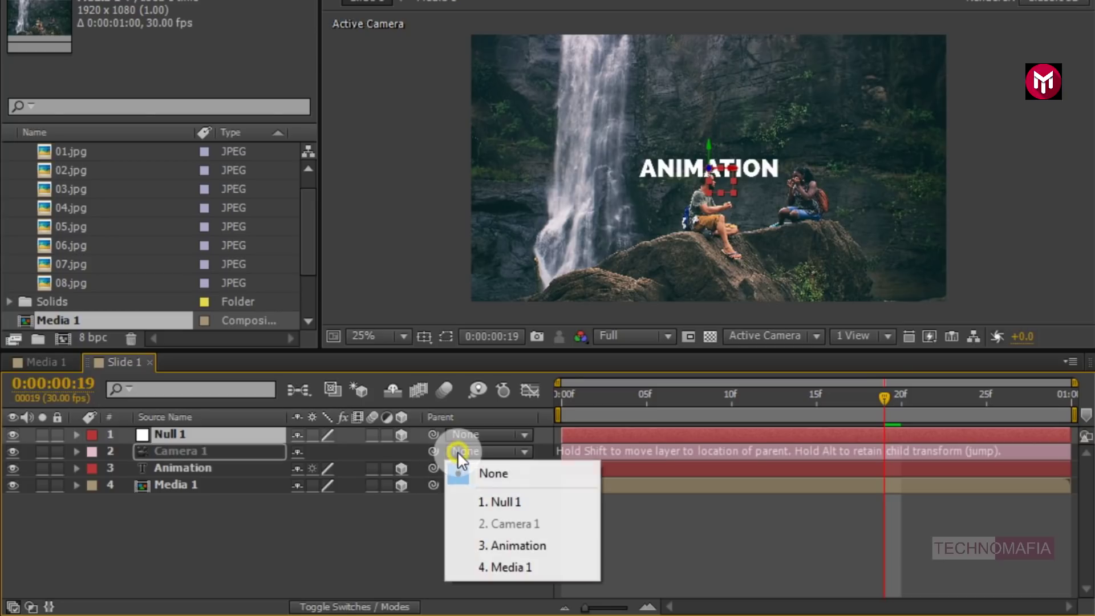
pyautogui.click(481, 497)
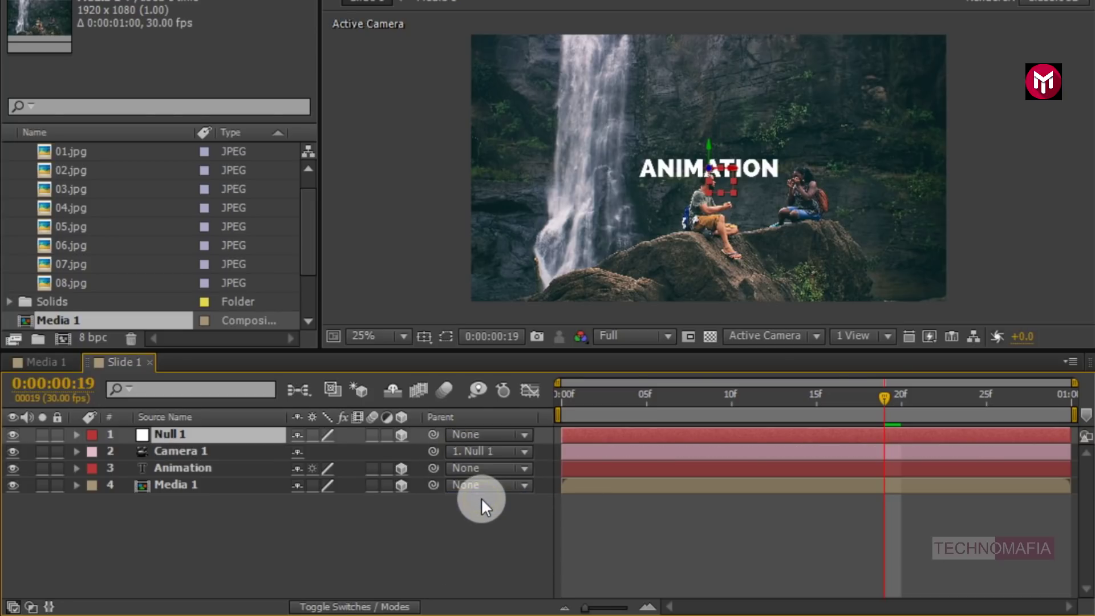
pyautogui.click(561, 392)
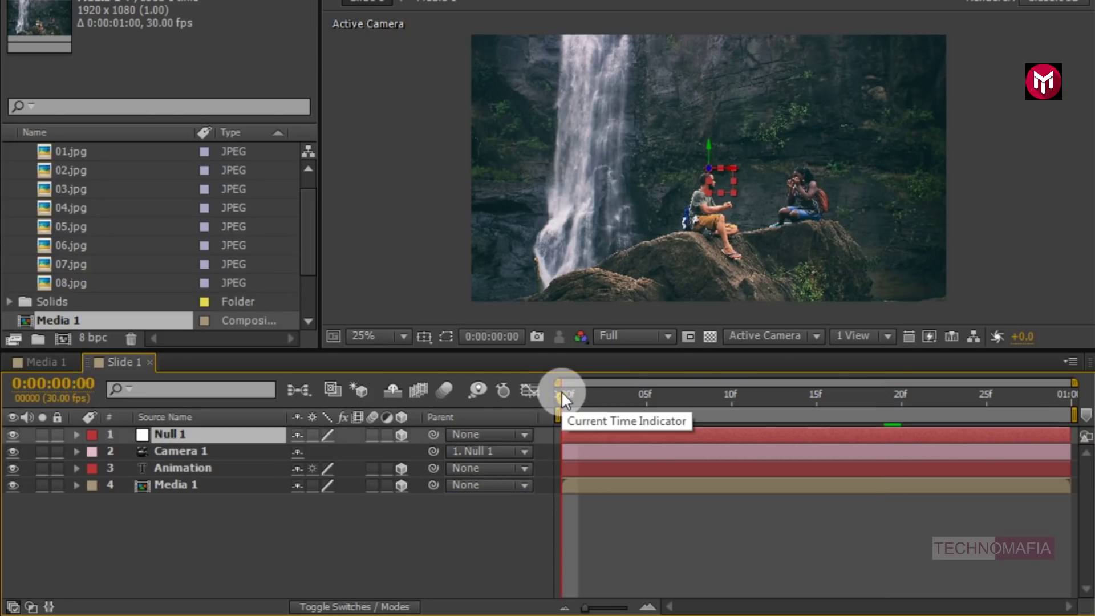
pyautogui.press('p')
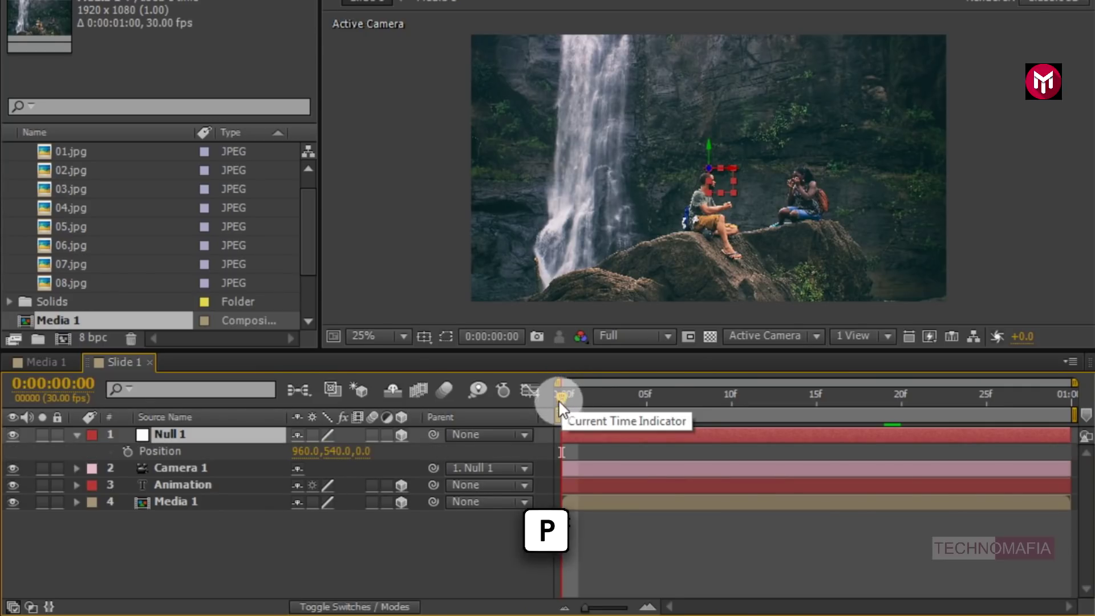
pyautogui.click(127, 451)
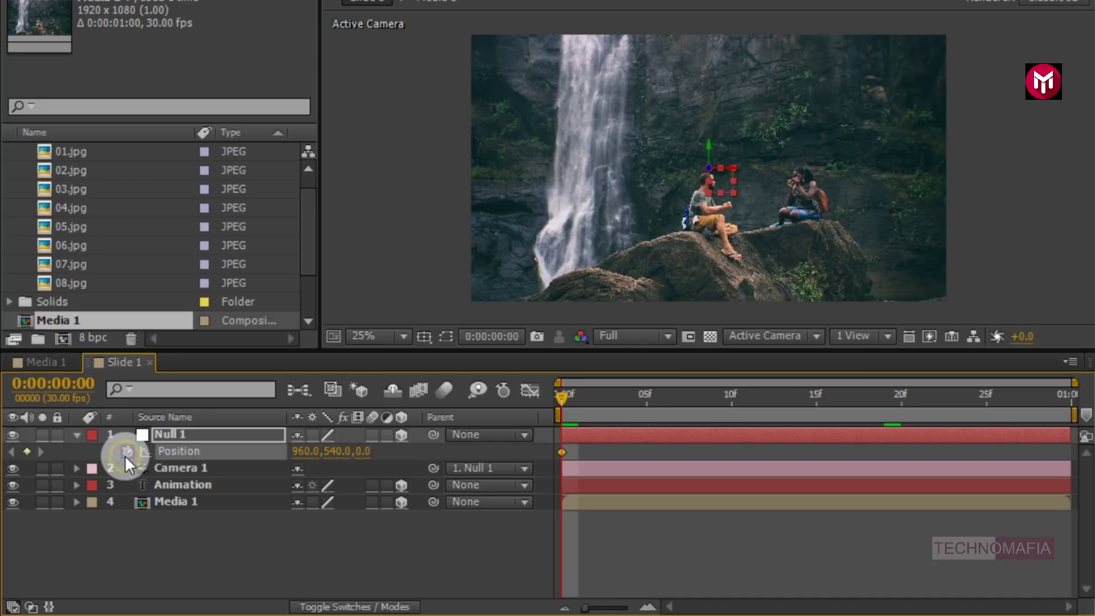
pyautogui.click(363, 451)
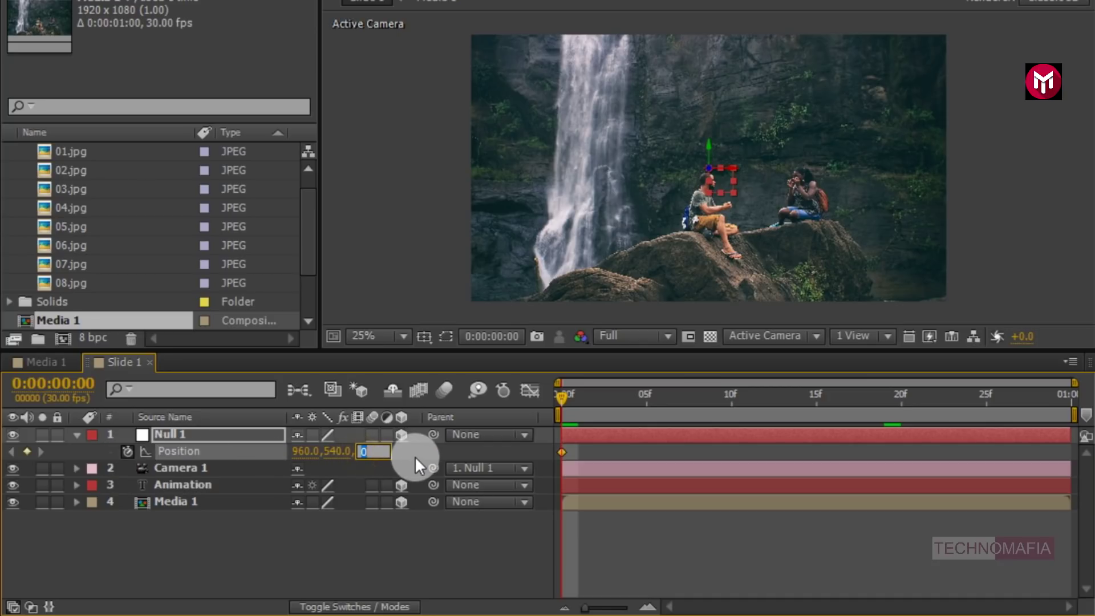
pyautogui.write('450')
pyautogui.press('Return')
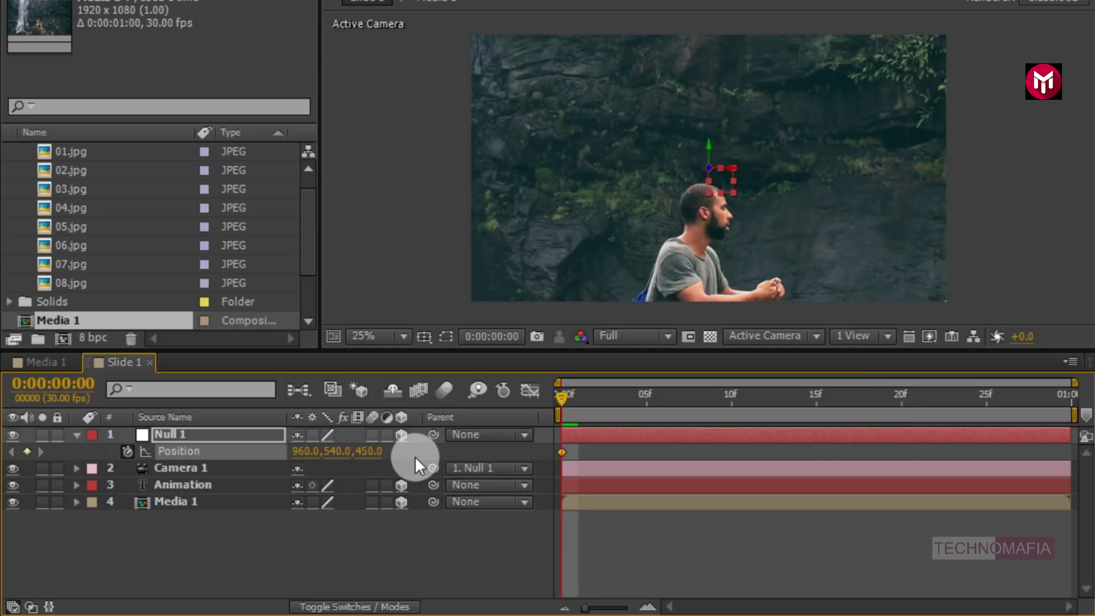
# - Add a Position keyframe to Null 1 at frame 7 with a Z value of 300
pyautogui.click(686, 395)
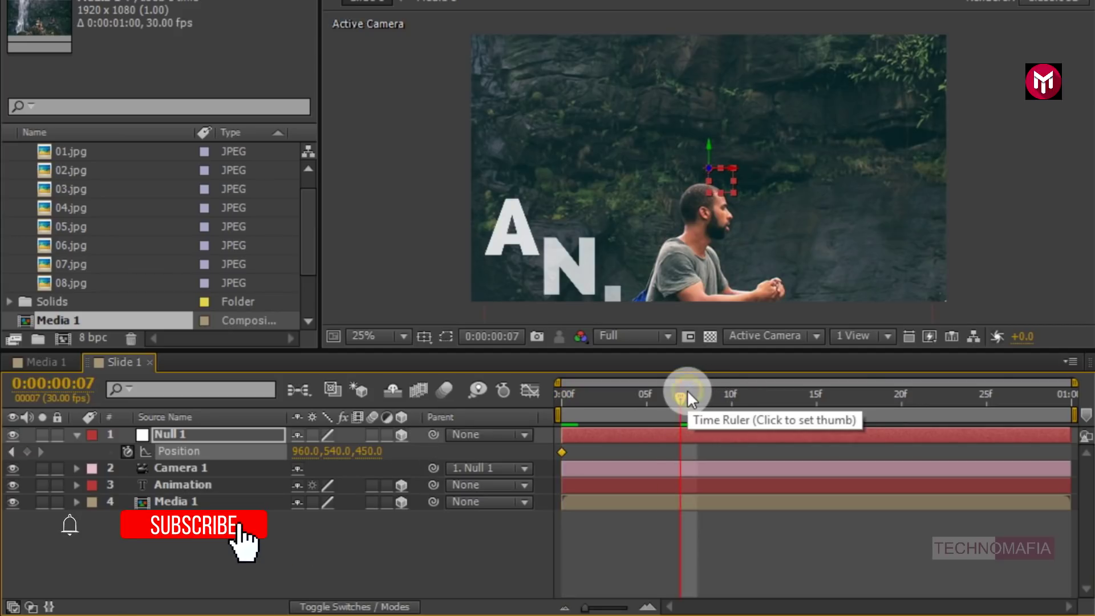
pyautogui.click(371, 453)
pyautogui.write('300')
pyautogui.press('Return')
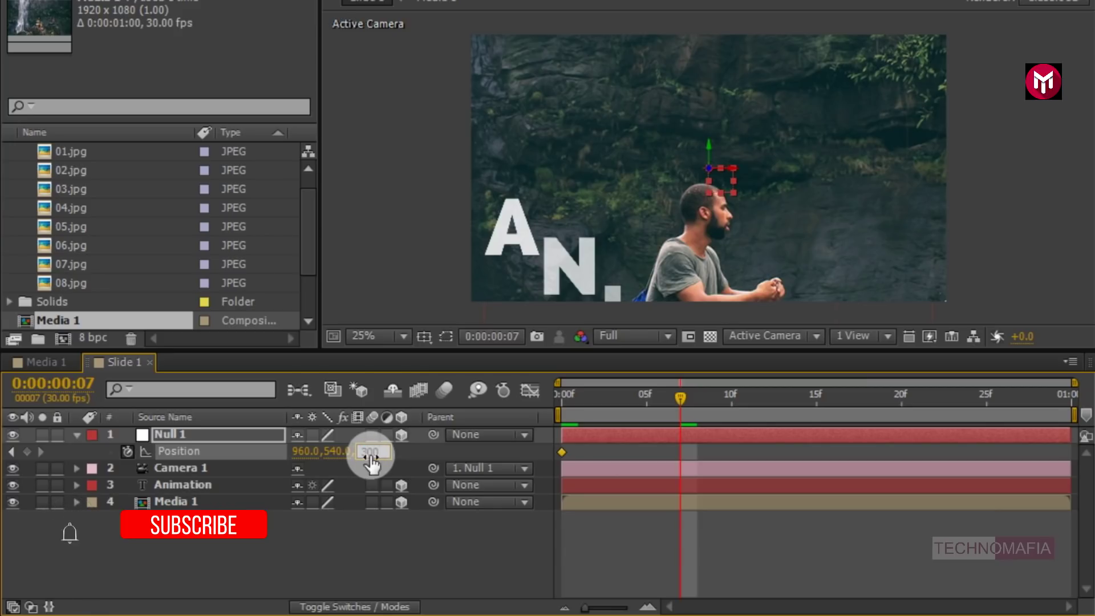
# - Add a Position keyframe to Null 1 at frame 29 with a Z value of 0
pyautogui.click(1065, 395)
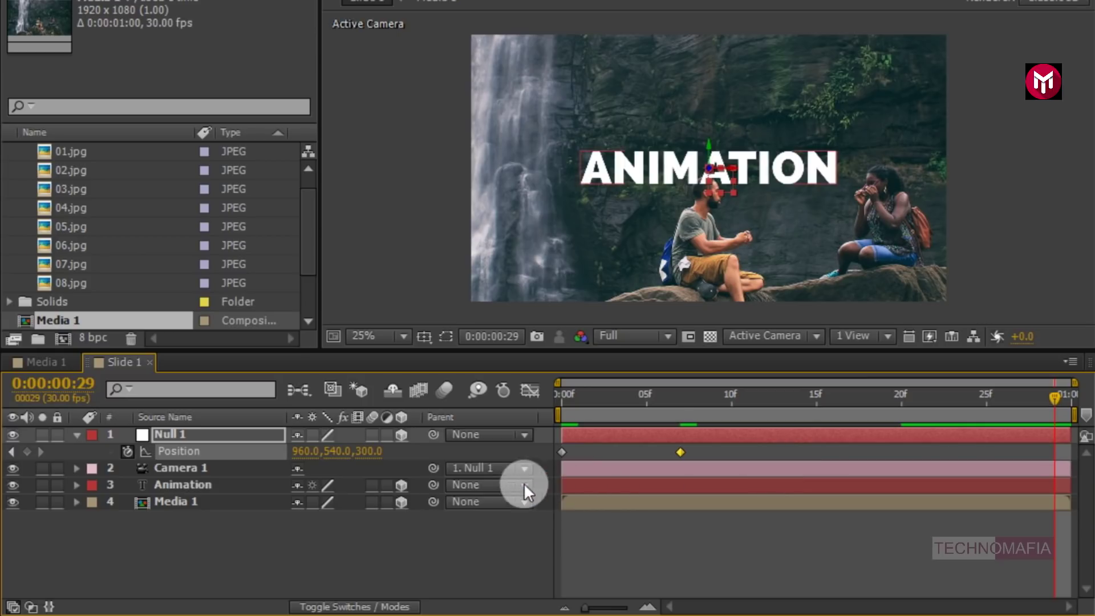
pyautogui.click(372, 452)
pyautogui.write('0')
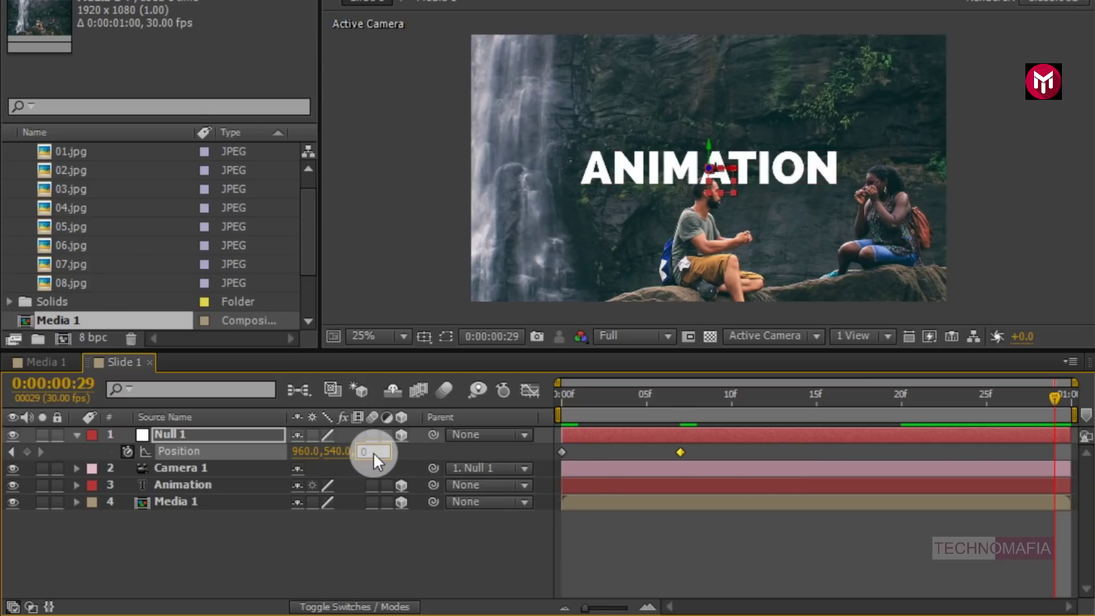
pyautogui.press('Return')
# - Apply Easy Ease to all three Position keyframes of Null 1
pyautogui.moveTo(1074, 456); pyautogui.dragTo(562, 459)
pyautogui.rightClick(561, 452)
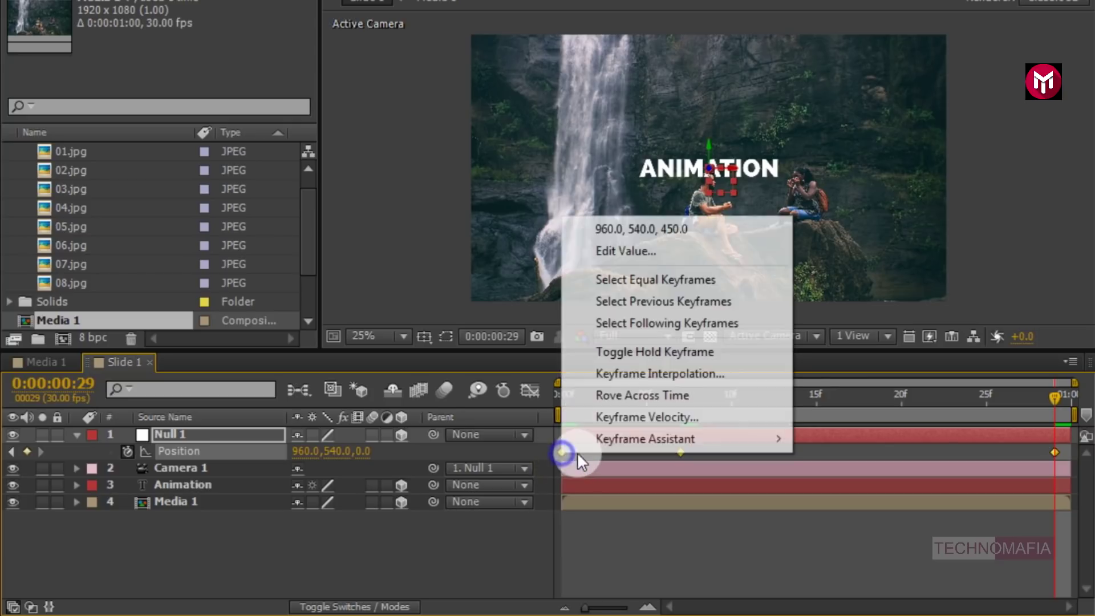
pyautogui.moveTo(728, 440)
pyautogui.click(843, 481)
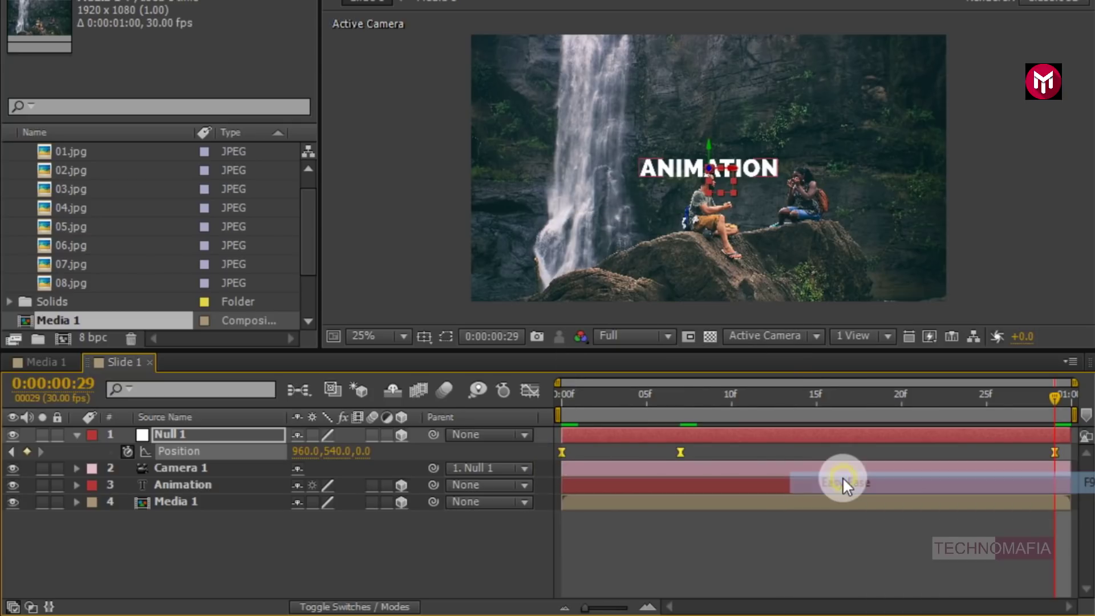
# - Reshape the null's Position speed graph by lengthening the incoming ease of the second and last keyframes
pyautogui.click(528, 389)
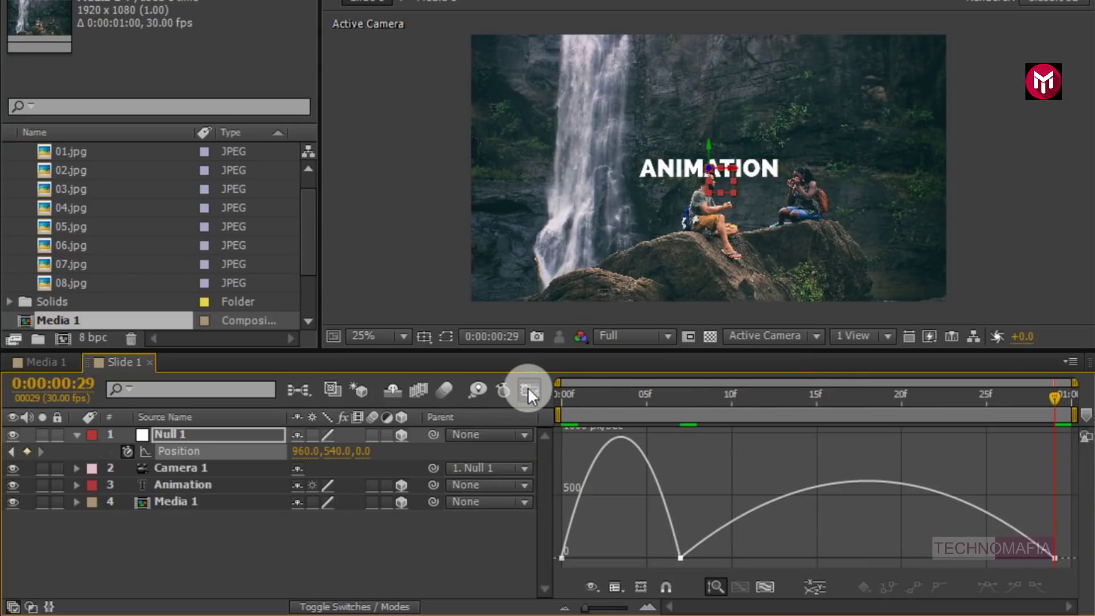
pyautogui.moveTo(656, 560); pyautogui.dragTo(604, 560)
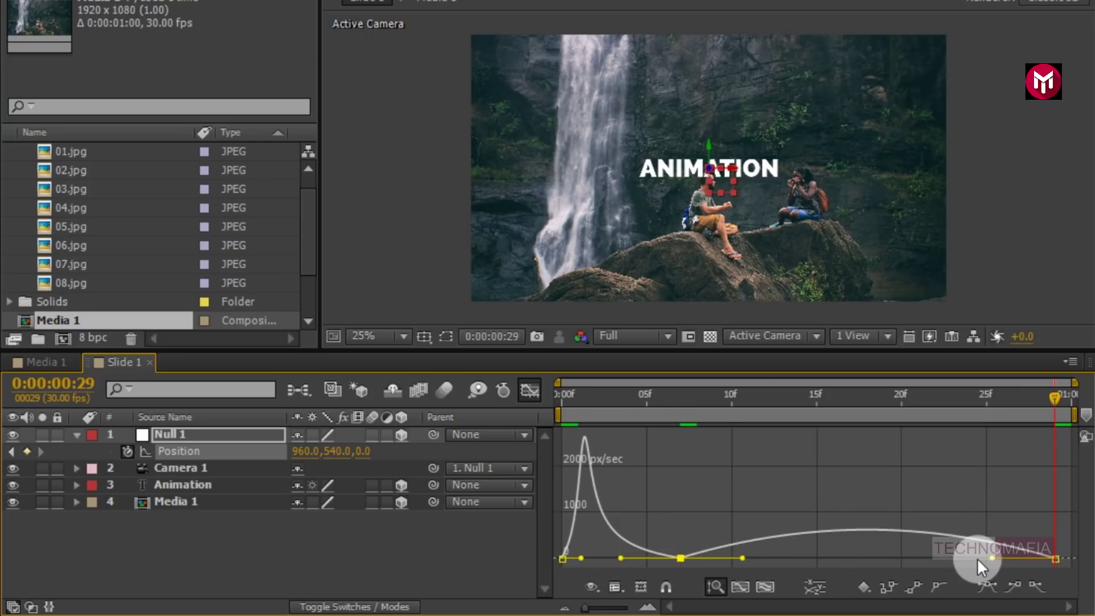
pyautogui.moveTo(987, 556); pyautogui.dragTo(803, 553)
pyautogui.click(529, 391)
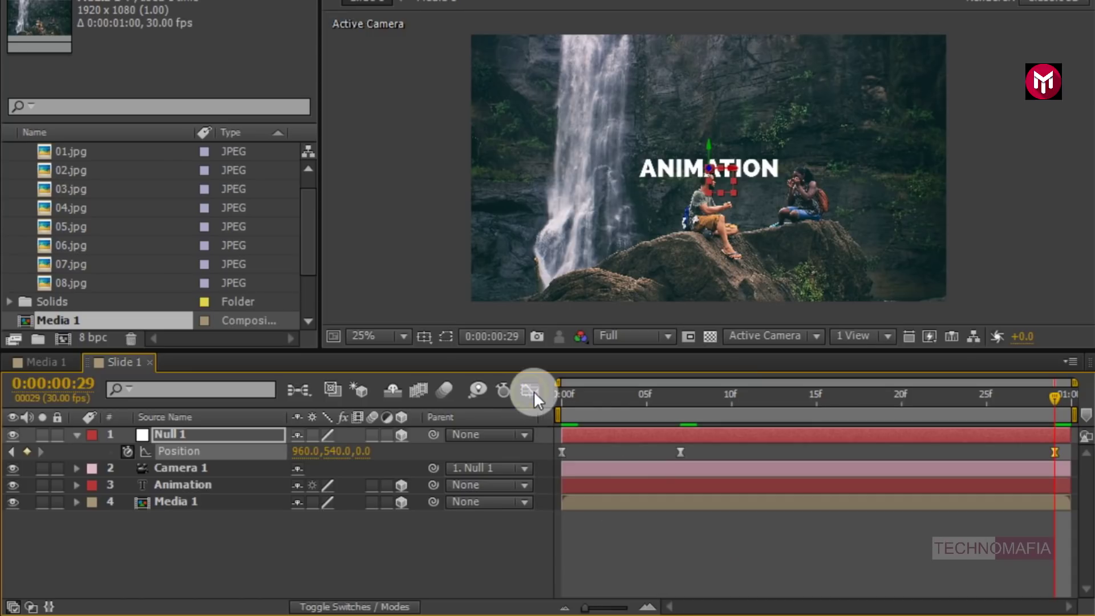
# - Preview the Slide 1 camera animation from the first frame
pyautogui.click(559, 391)
pyautogui.press('space')
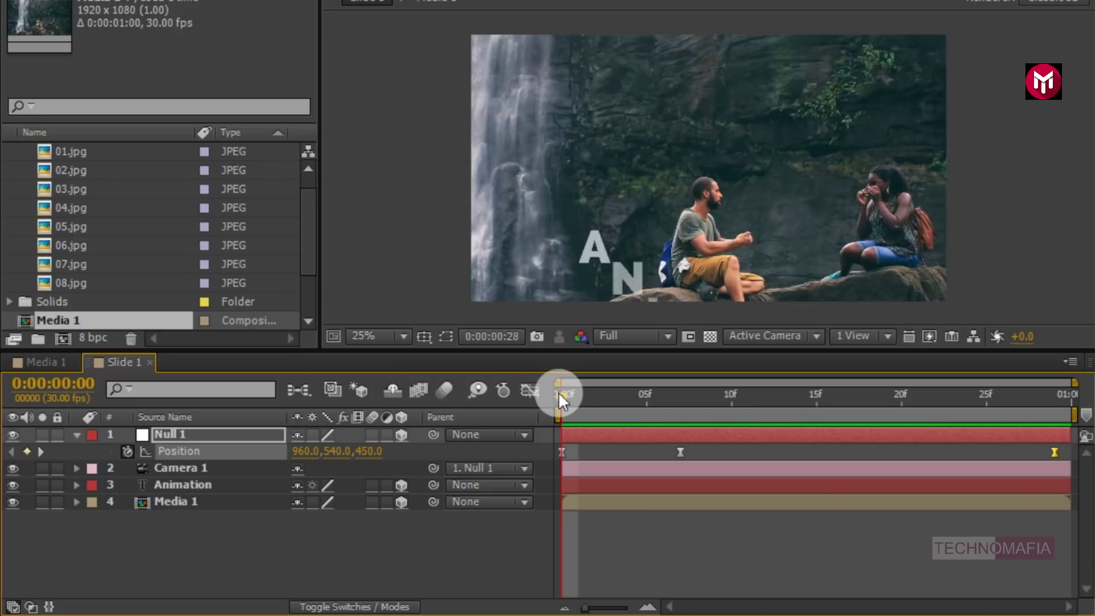
pyautogui.press('space')
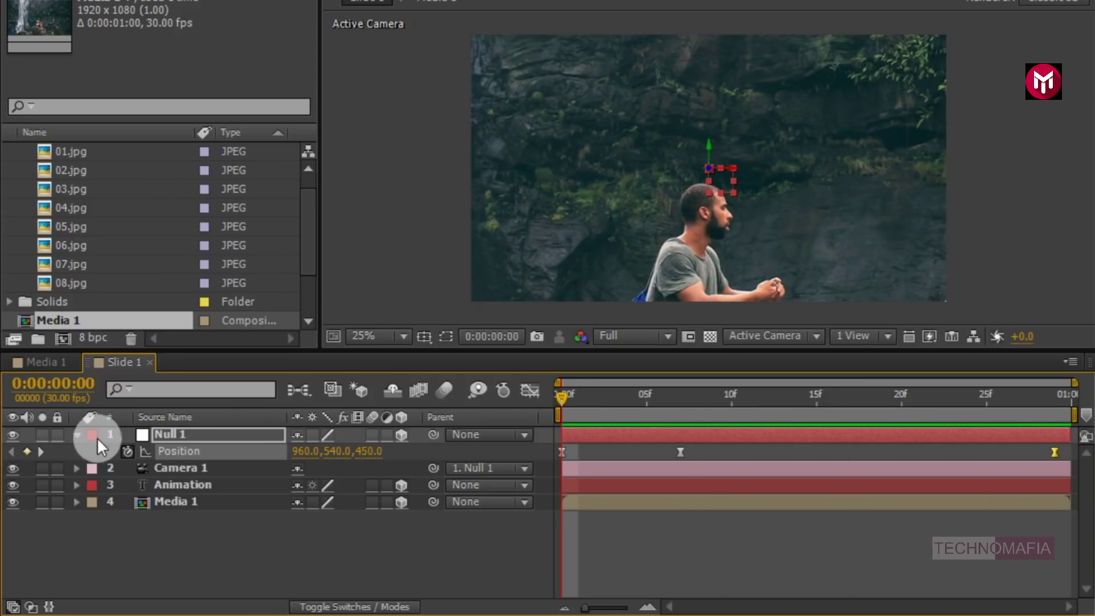
# - Collapse the Null 1 layer and add an adjustment layer above it in the Slide 1 composition
pyautogui.click(75, 433)
pyautogui.click(141, 433)
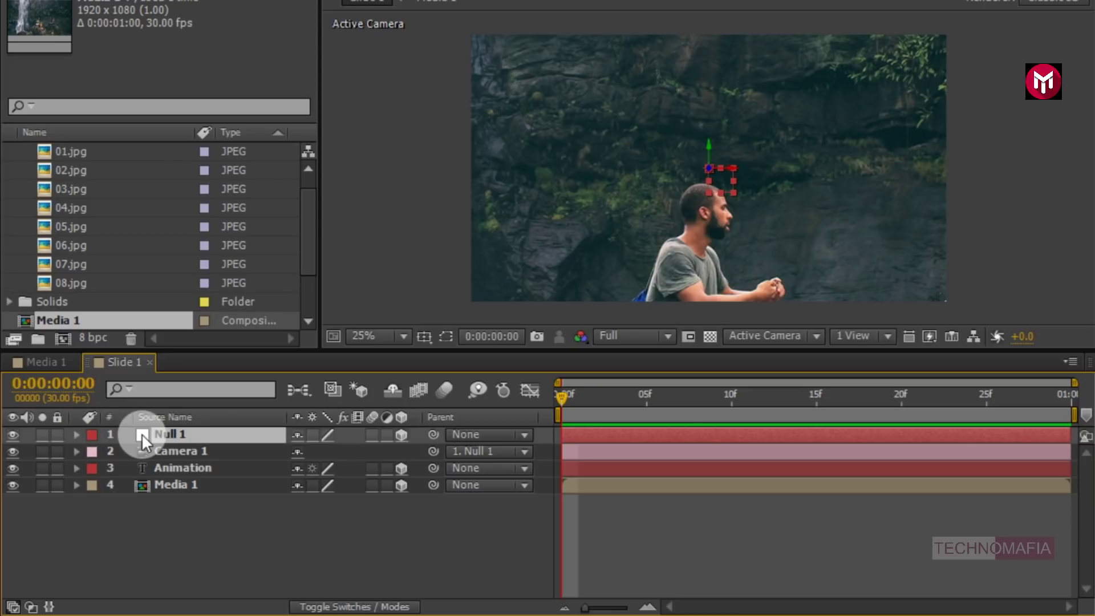
pyautogui.rightClick(221, 515)
pyautogui.moveTo(353, 308)
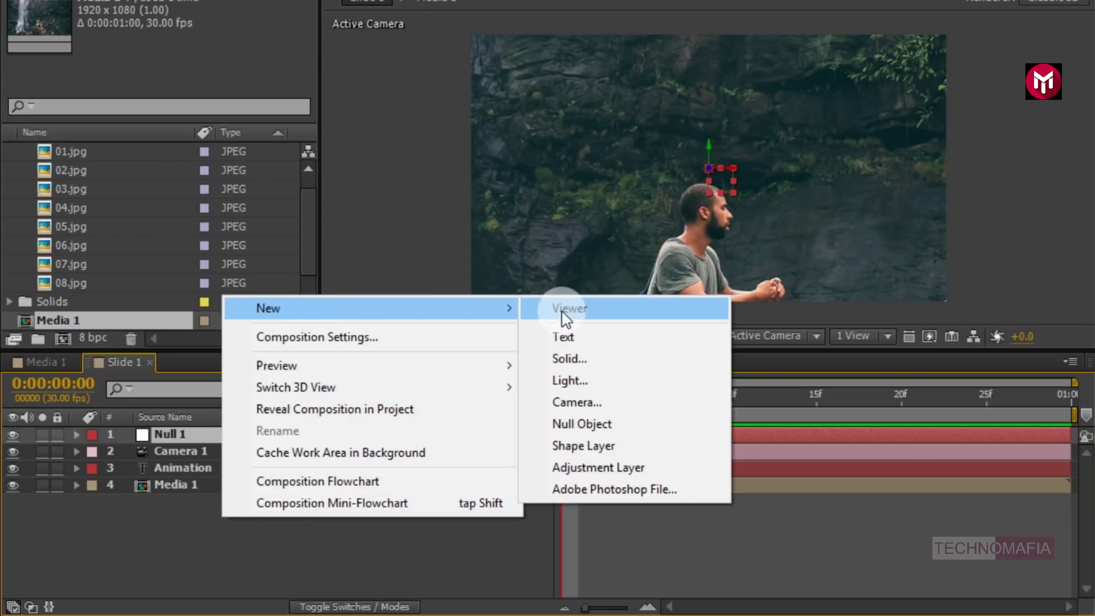
pyautogui.click(598, 466)
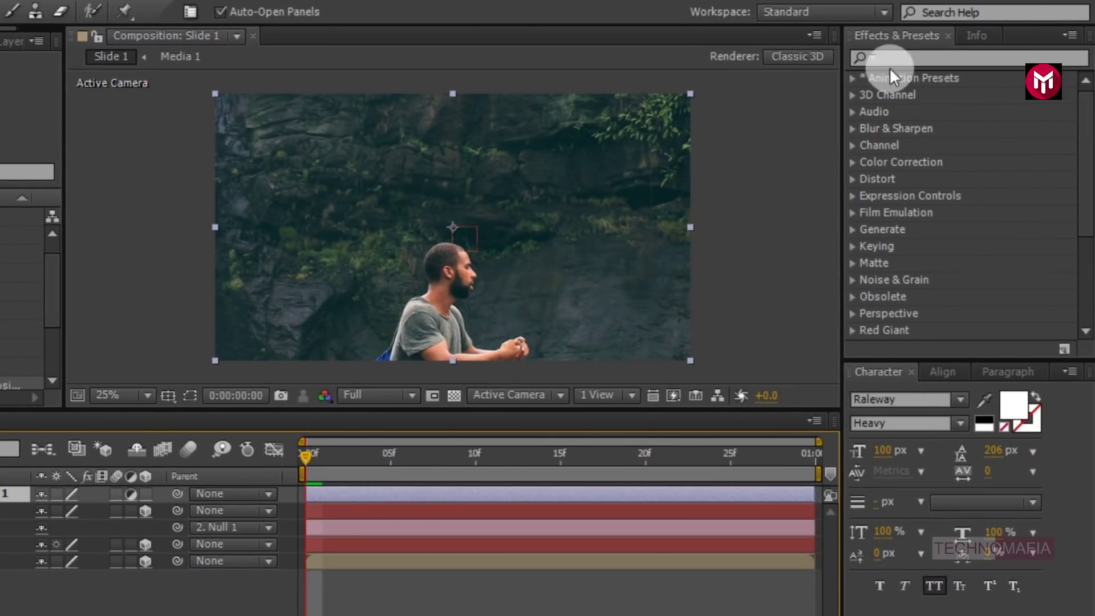
# - Find the CC Lens effect and apply it to the adjustment layer
pyautogui.click(1074, 21)
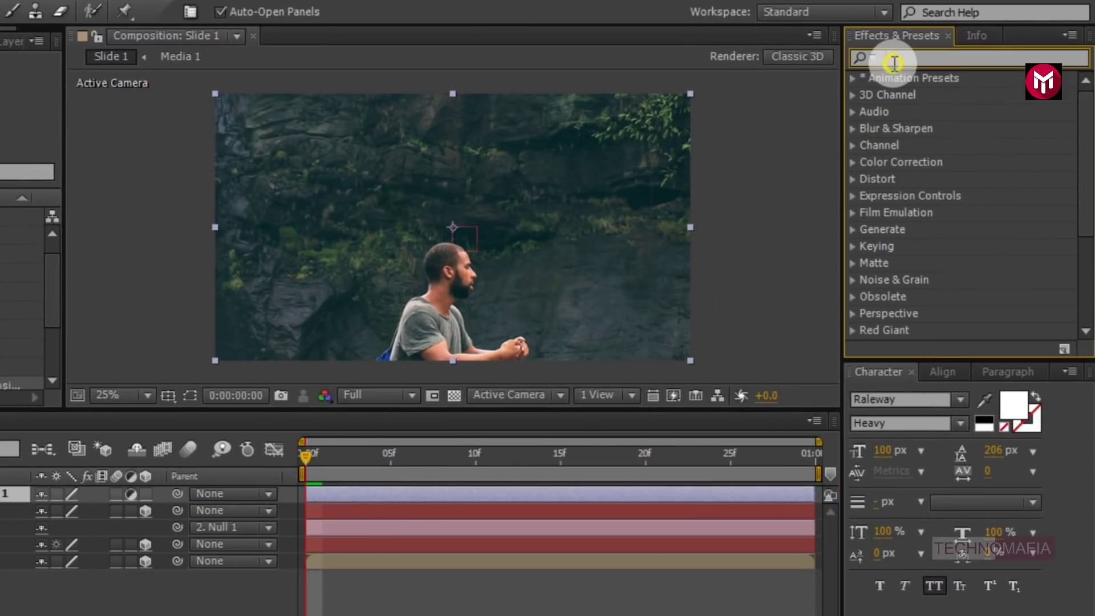
pyautogui.write('cc le')
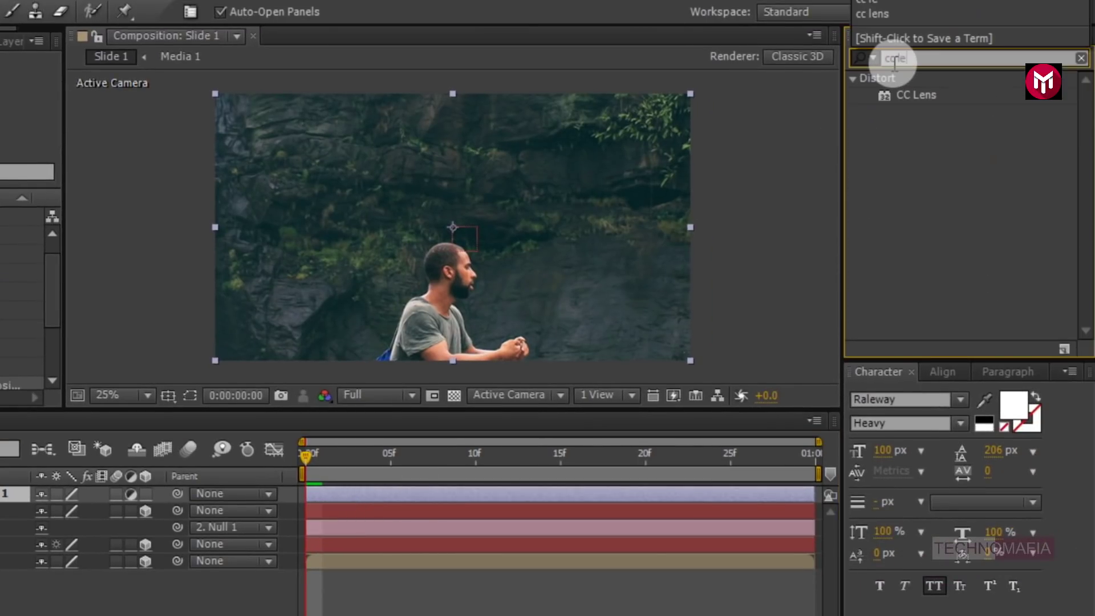
pyautogui.doubleClick(920, 93)
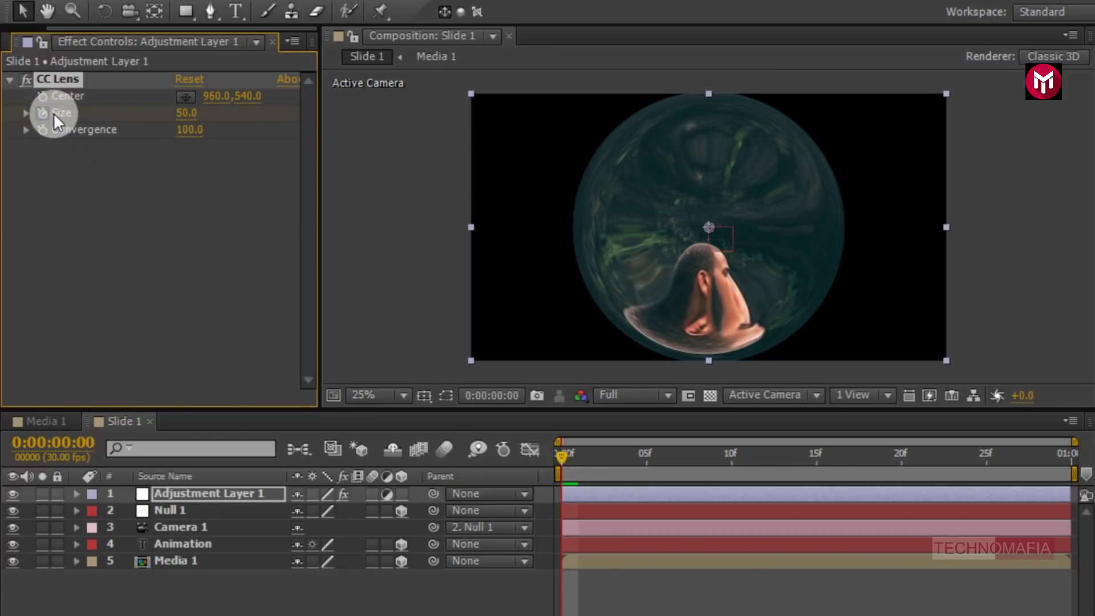
# - Set the CC Lens Size keyframe at frame 0 to 170
pyautogui.click(180, 117)
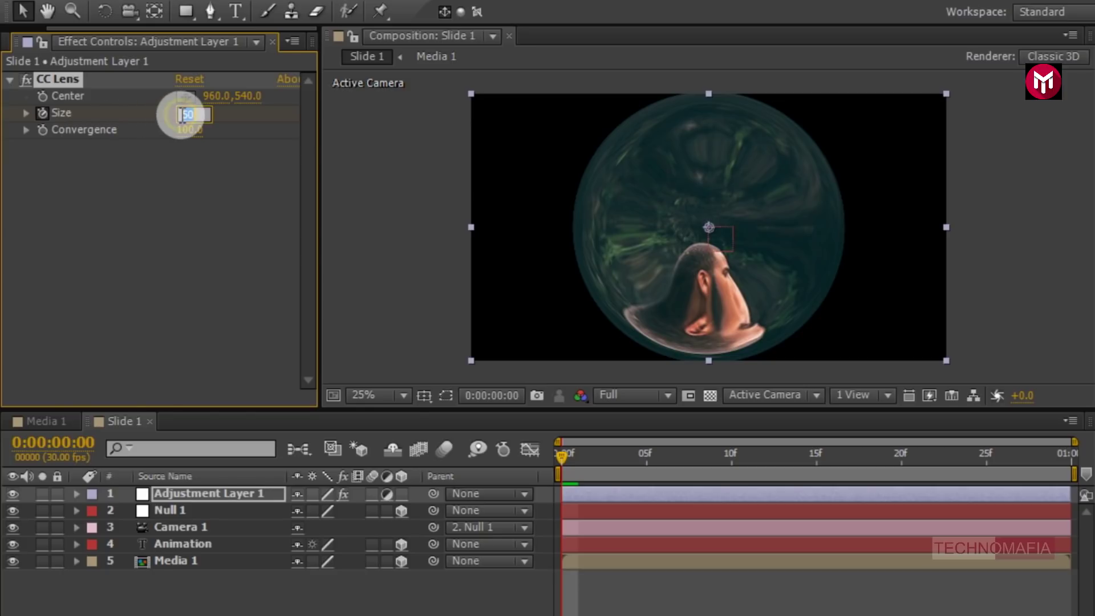
pyautogui.write('170')
pyautogui.press('Return')
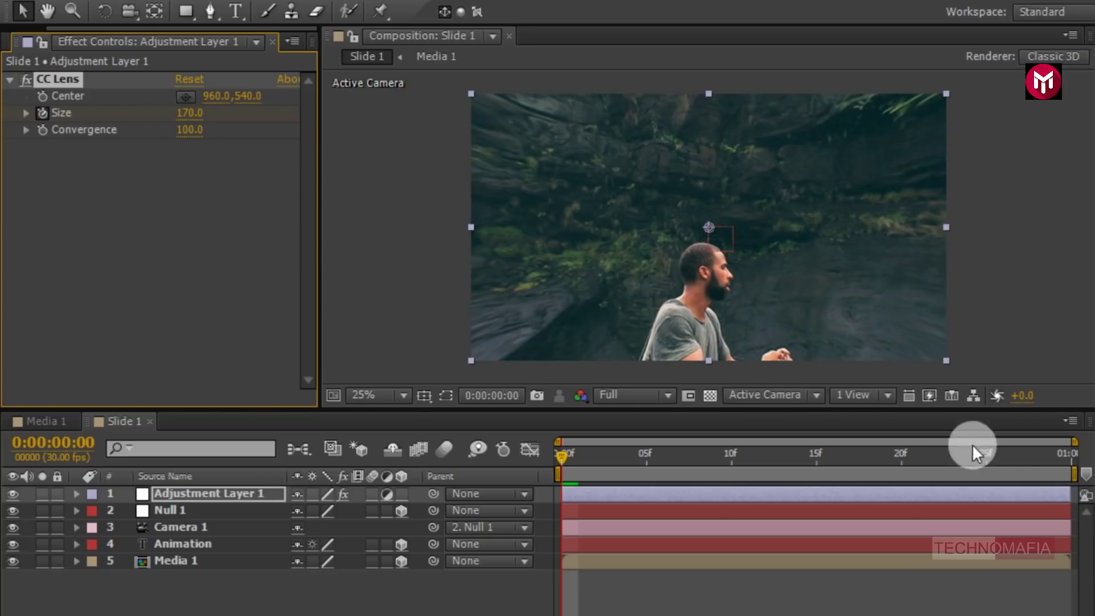
# - Keyframe the CC Lens Size at 250 on frame 29 and preview the slide from the start
pyautogui.click(1070, 456)
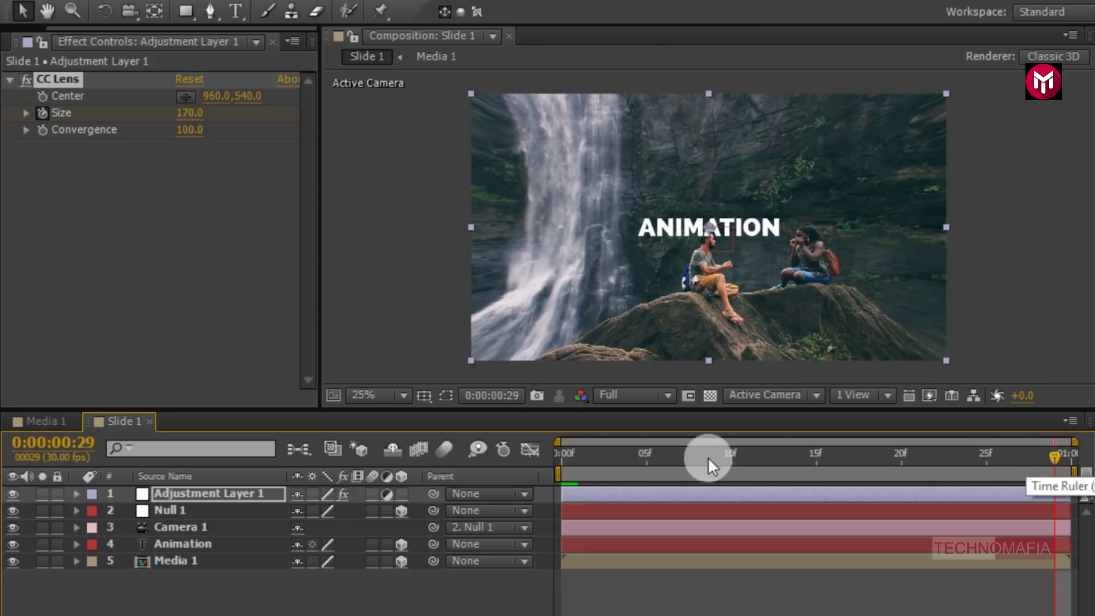
pyautogui.click(190, 114)
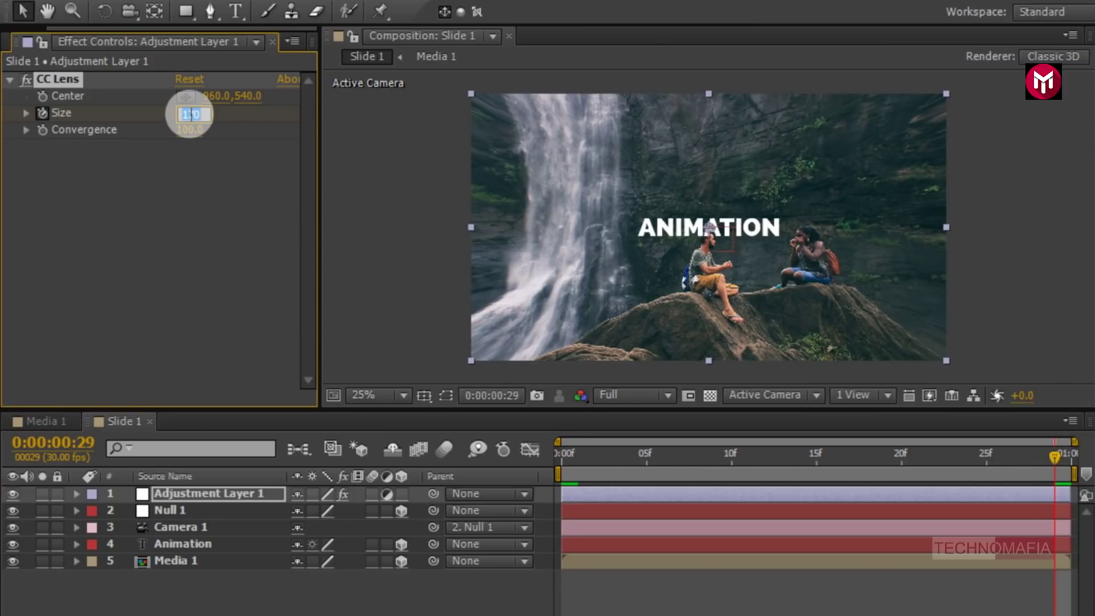
pyautogui.write('250.')
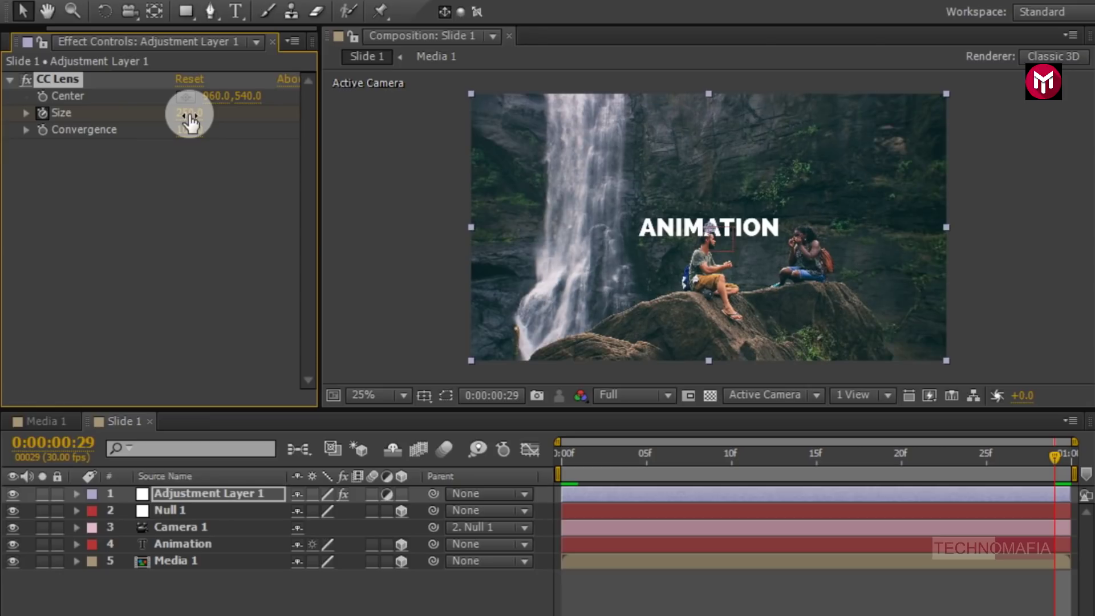
pyautogui.click(257, 247)
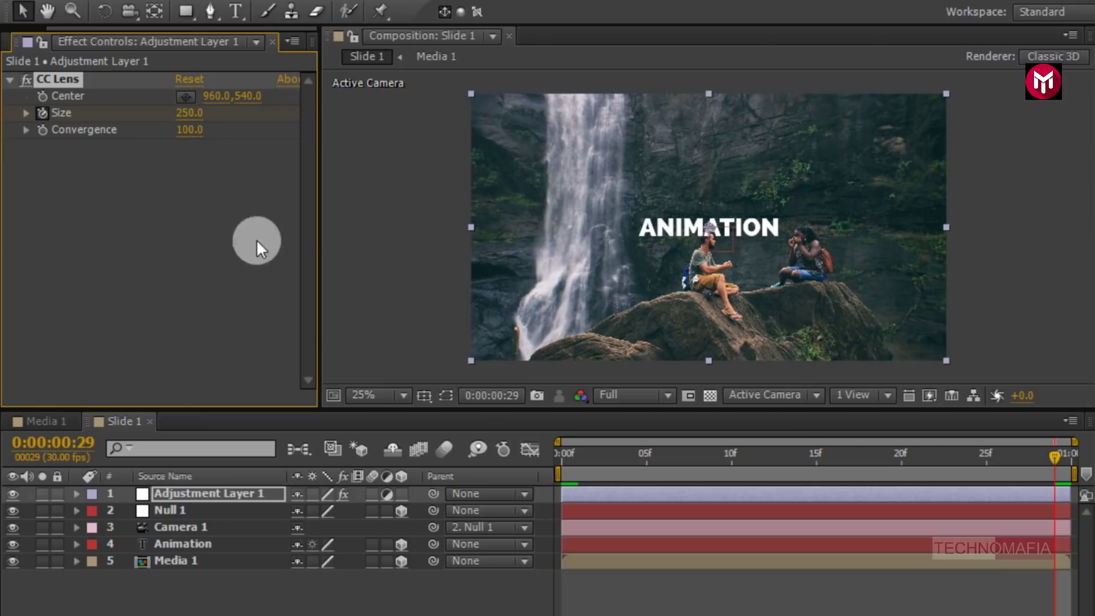
pyautogui.click(563, 451)
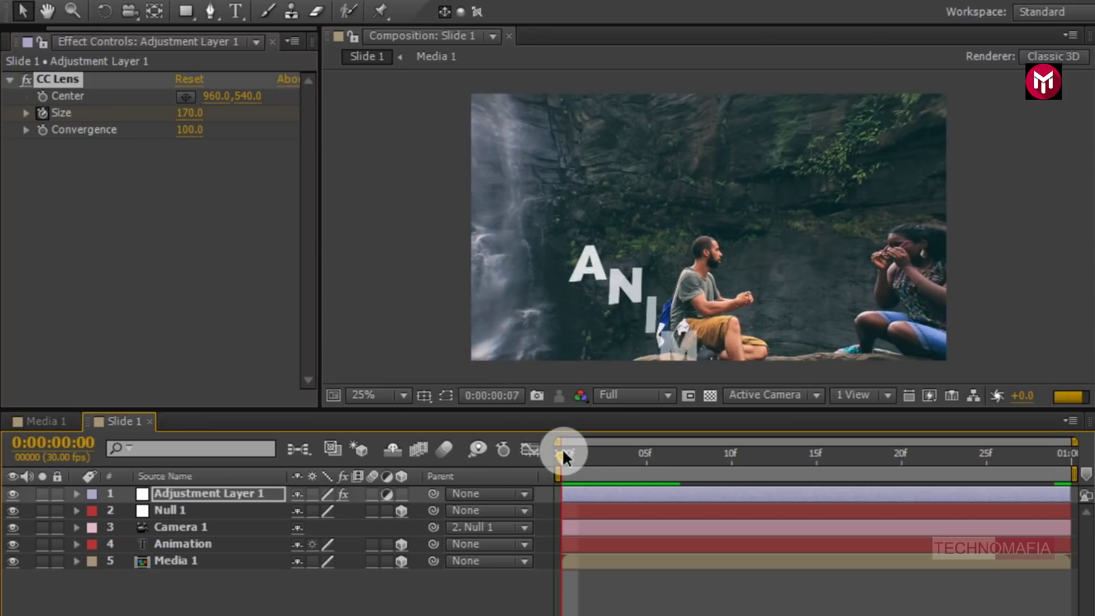
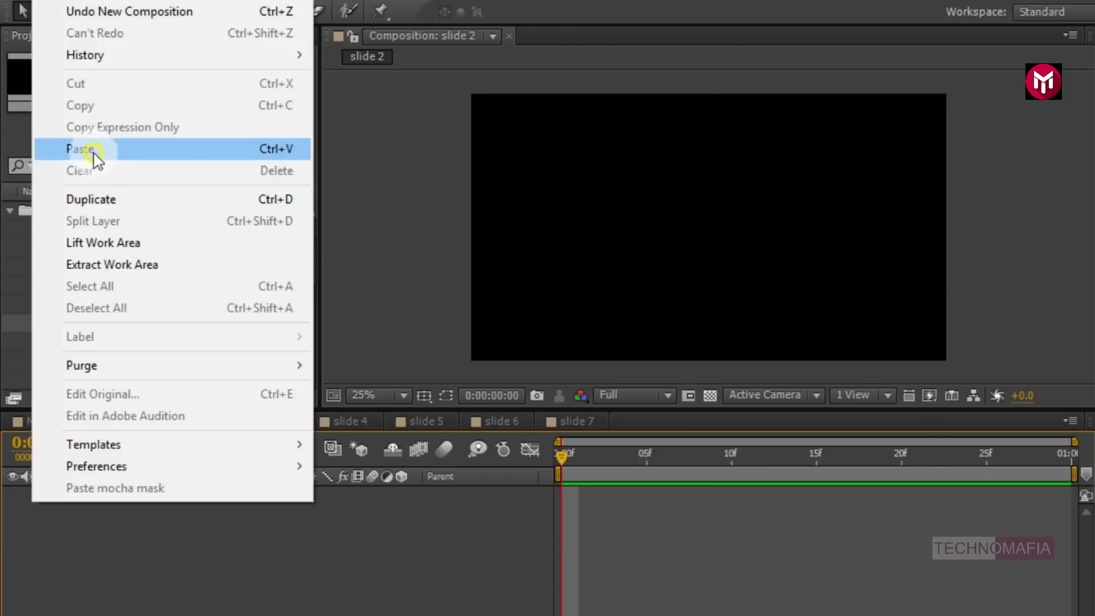
# - Place media 2 at the bottom of slide 2, and build slide 3 from the copied Slide 1 layers and media 3 as a 3D layer
pyautogui.moveTo(53, 303); pyautogui.dragTo(349, 580)
pyautogui.click(268, 420)
pyautogui.hotkey('ctrl', 'v')
pyautogui.moveTo(57, 327); pyautogui.dragTo(365, 564)
pyautogui.click(401, 561)
# - In slide 4, paste the copied Slide 1 layers and add media 4 beneath them as a 3D layer
pyautogui.click(350, 420)
pyautogui.hotkey('alt', 'e')
pyautogui.click(93, 146)
pyautogui.moveTo(66, 341); pyautogui.dragTo(173, 565)
pyautogui.click(401, 561)
# - In slide 5, paste the copied Slide 1 layers and add media 5 beneath them as a 3D layer
pyautogui.click(406, 424)
pyautogui.moveTo(57, 361); pyautogui.dragTo(150, 544)
pyautogui.hotkey('ctrl', 'z')
pyautogui.hotkey('alt', 'e')
pyautogui.click(85, 149)
pyautogui.moveTo(57, 365); pyautogui.dragTo(342, 548)
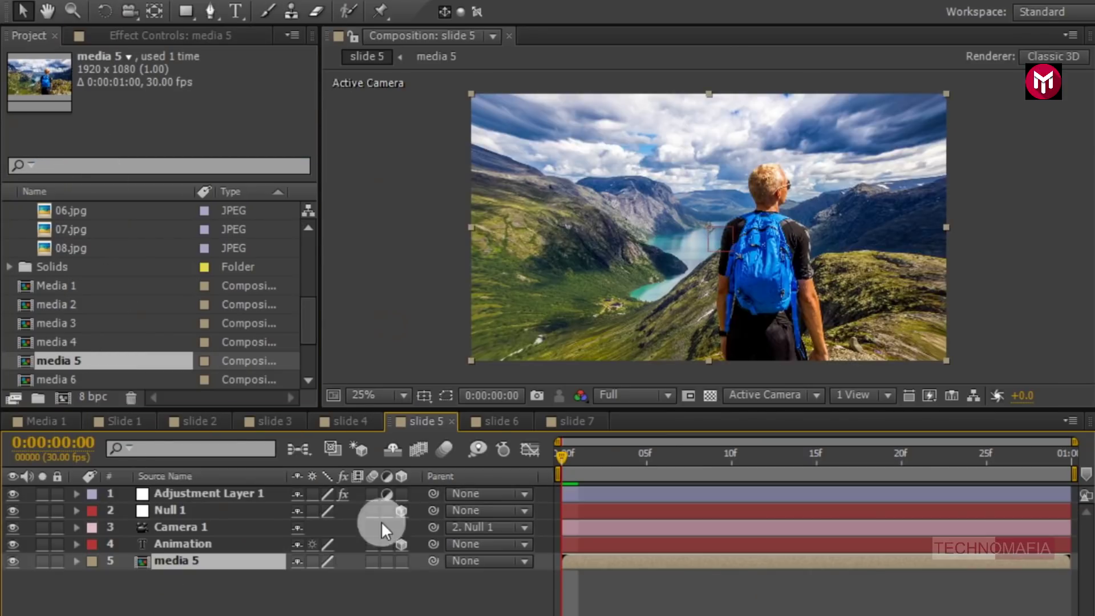
pyautogui.click(401, 560)
# - In slide 6, paste the copied Slide 1 layers and add media 6 beneath them as a 3D layer
pyautogui.click(482, 421)
pyautogui.hotkey('alt', 'e')
pyautogui.click(93, 149)
pyautogui.click(57, 380)
pyautogui.scroll(-2, 61, 351)
pyautogui.moveTo(57, 285); pyautogui.dragTo(391, 557)
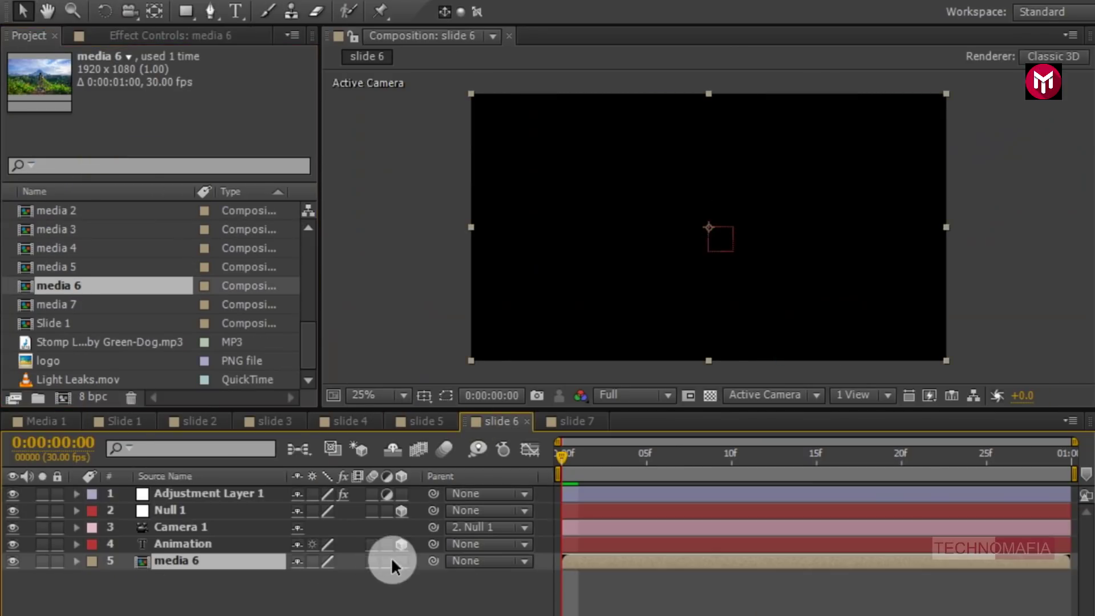
pyautogui.click(401, 560)
# - In slide 7, paste the copied Slide 1 layers and add media 7 at the bottom of the layer stack
pyautogui.click(570, 421)
pyautogui.hotkey('alt', 'e')
pyautogui.click(87, 150)
pyautogui.click(57, 305)
pyautogui.moveTo(64, 314); pyautogui.dragTo(386, 577)
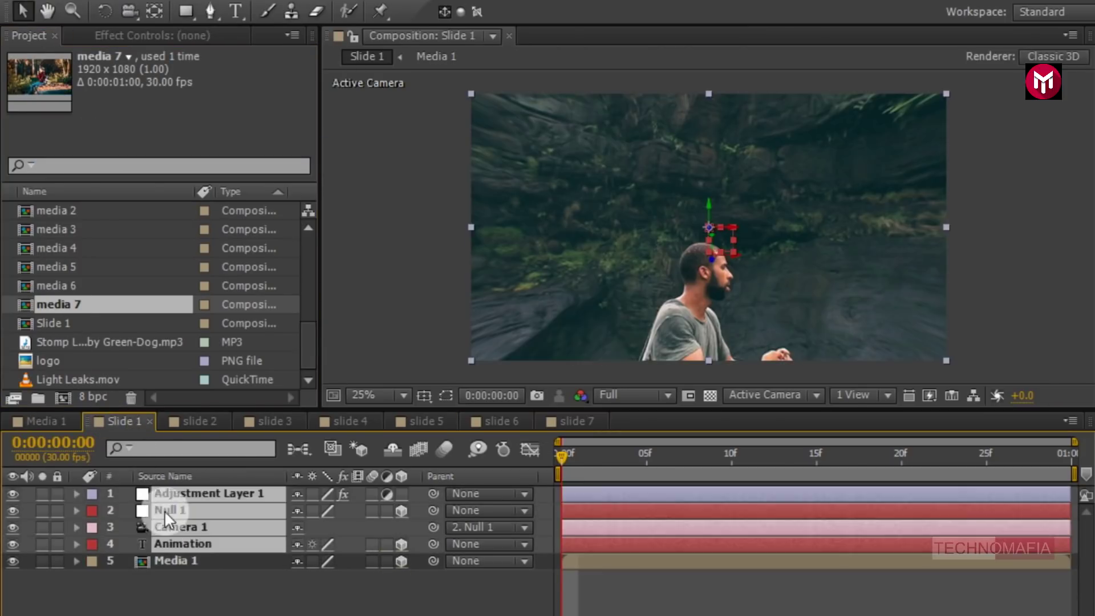
# - Replace the text with "technomafia" in Slide 1, "presents" in slide 2, "stomp" in slide 3, "photo" in slide 4 and "reveal" in slide 6
pyautogui.doubleClick(189, 543)
pyautogui.doubleClick(203, 542)
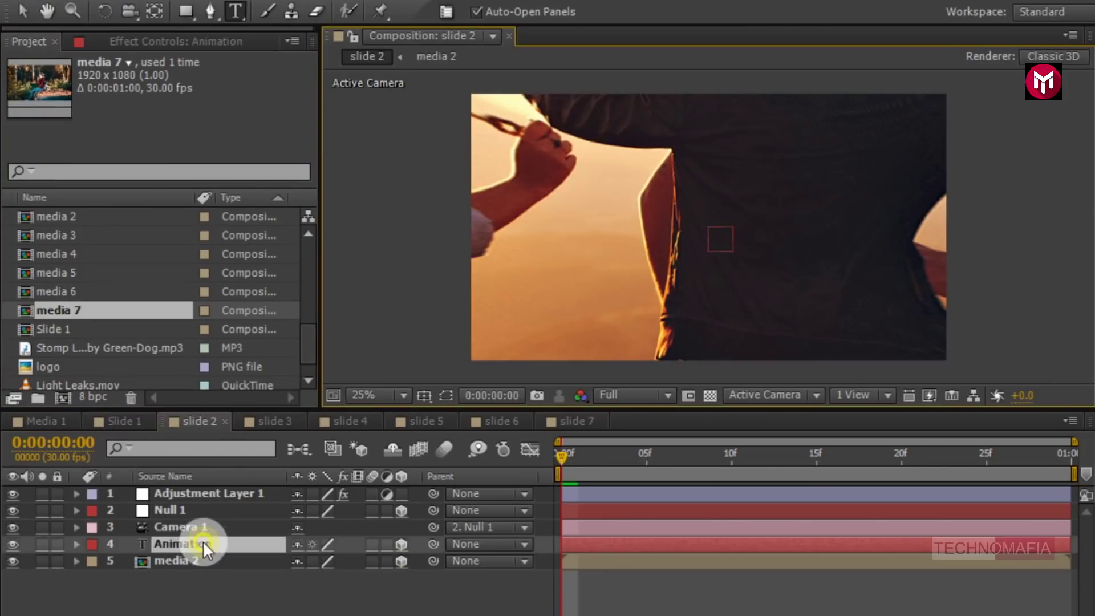
pyautogui.click(271, 421)
pyautogui.click(348, 421)
pyautogui.click(424, 421)
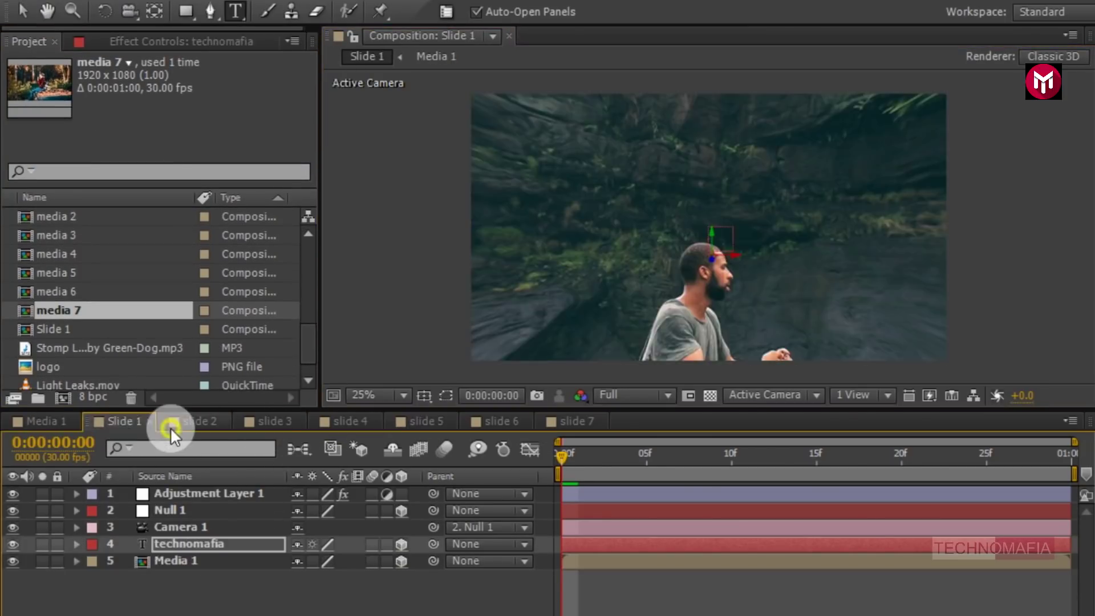
pyautogui.click(194, 421)
pyautogui.click(268, 422)
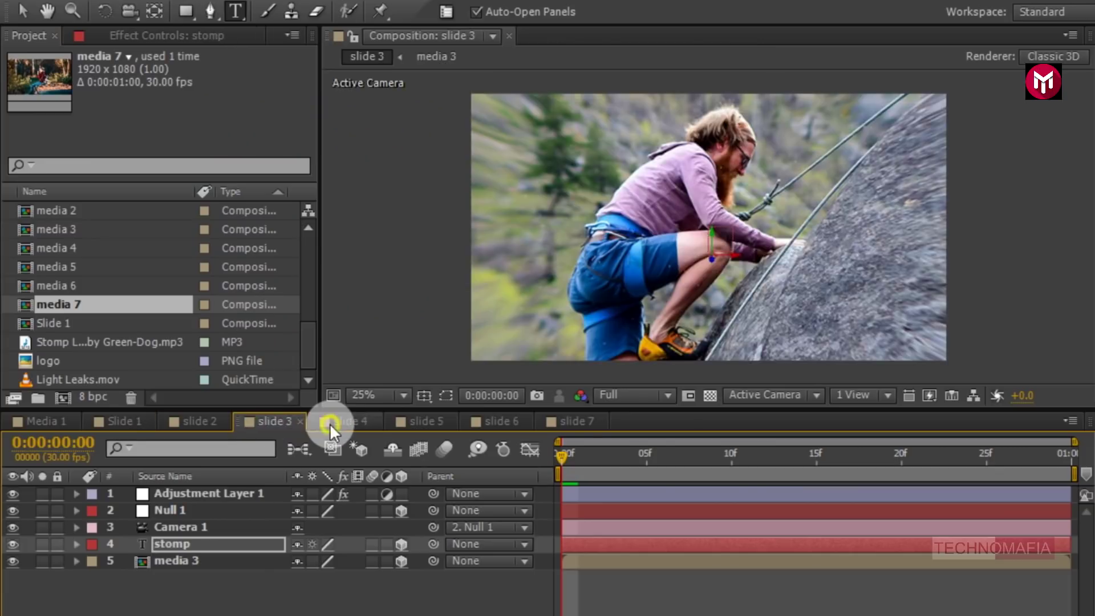
pyautogui.click(329, 423)
pyautogui.doubleClick(169, 539)
pyautogui.doubleClick(173, 538)
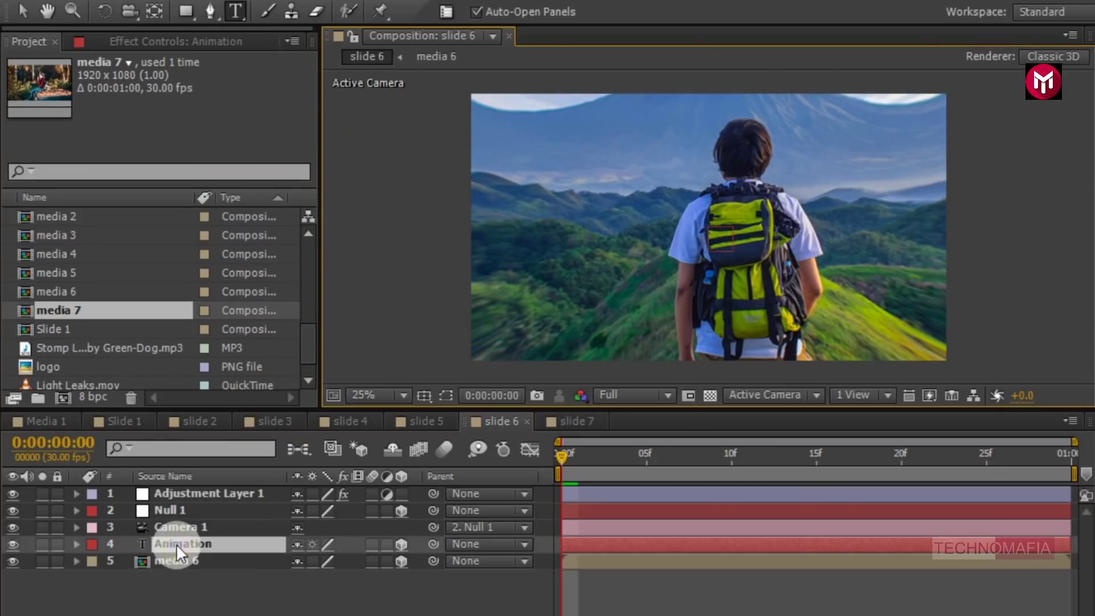
# - Review the text layers of Slide 1 through slide 7, one composition after another
pyautogui.click(121, 426)
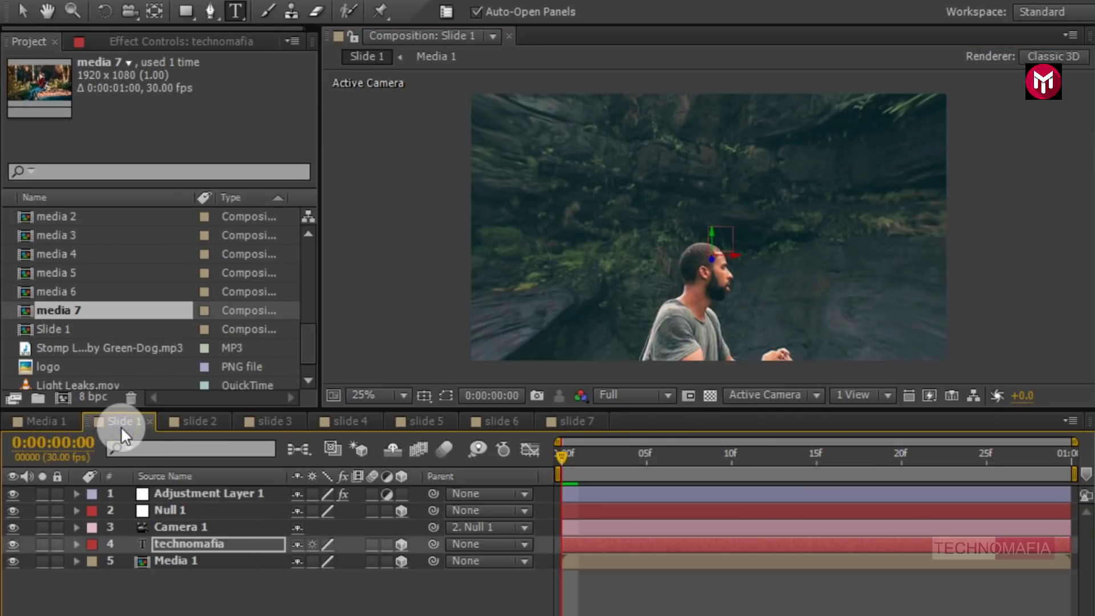
pyautogui.click(171, 423)
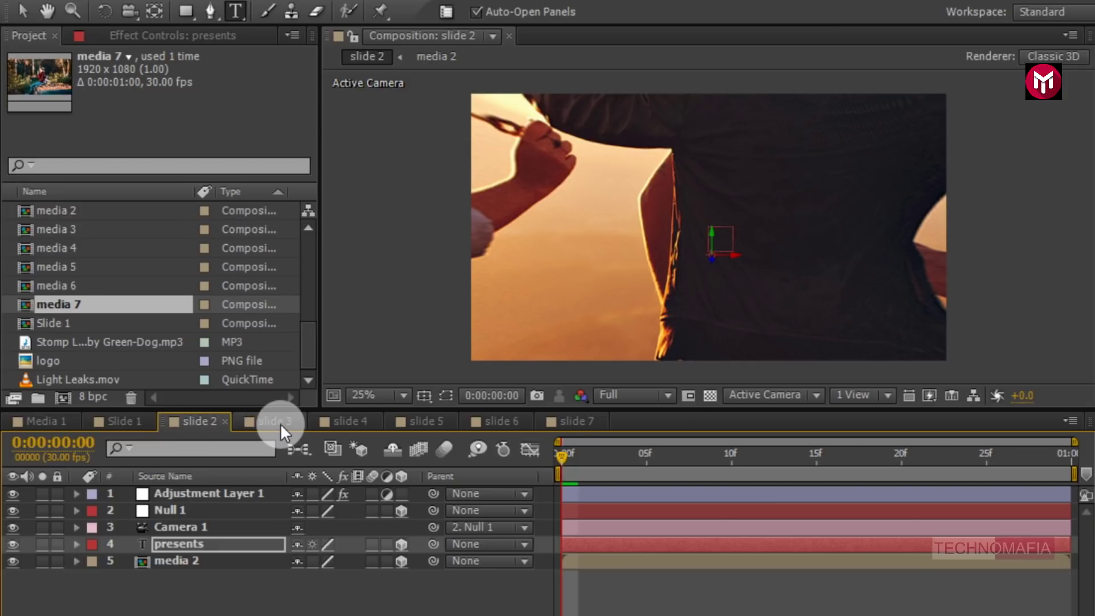
pyautogui.click(280, 421)
pyautogui.click(324, 421)
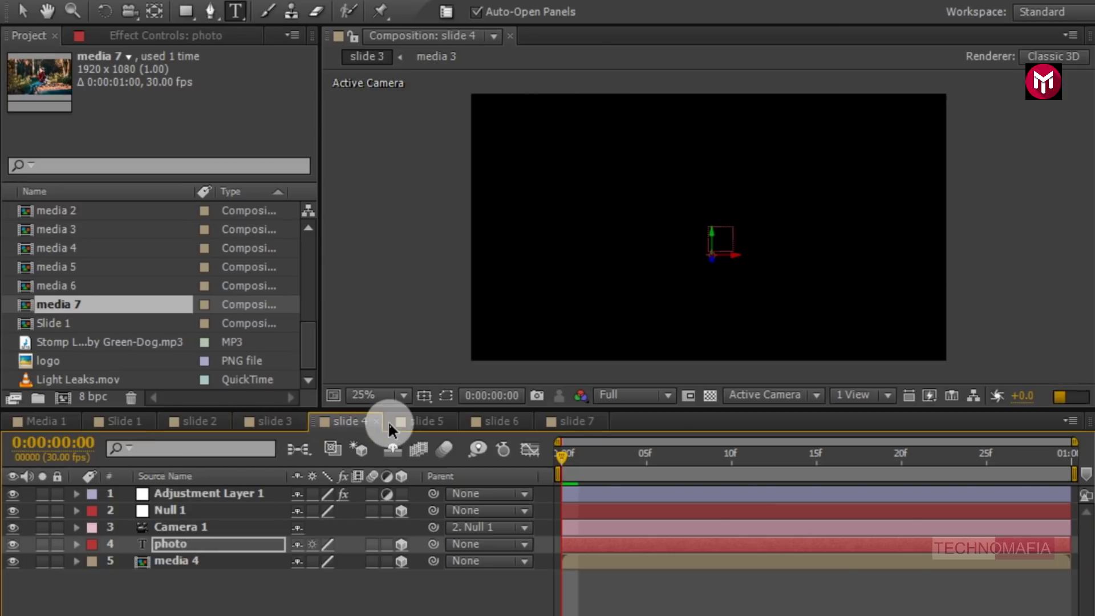
pyautogui.click(409, 422)
pyautogui.click(485, 423)
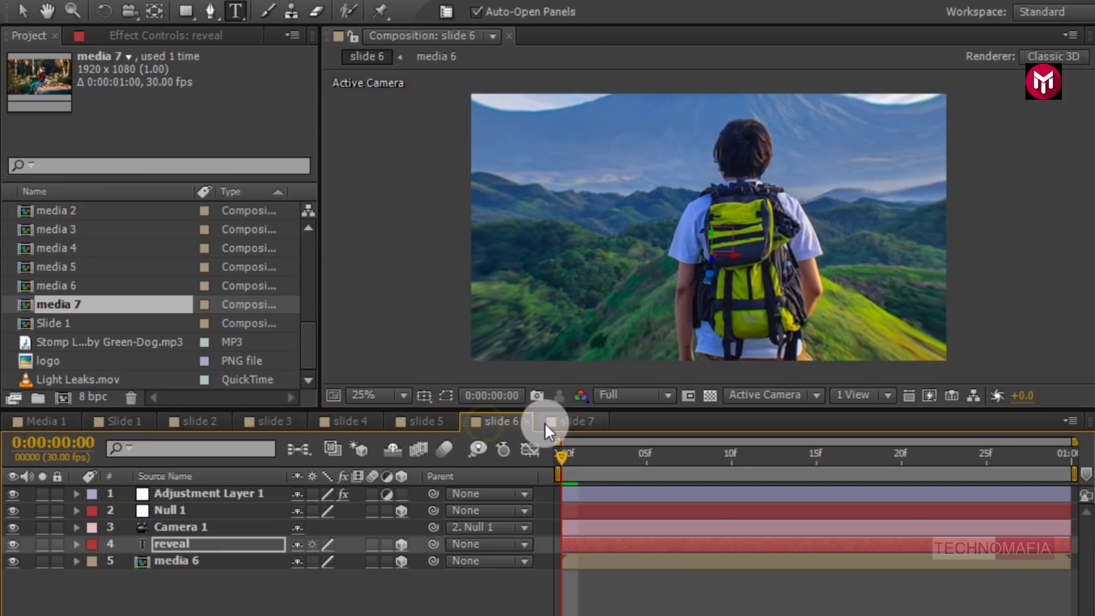
pyautogui.click(557, 422)
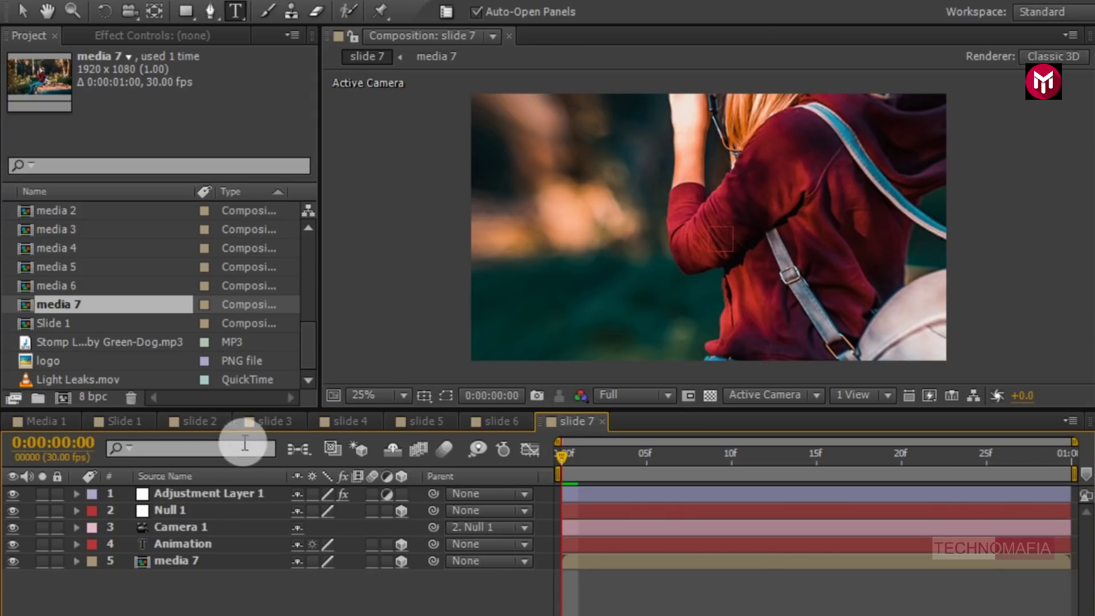
# - Create a new composition named "media 8" with a duration of 0:00:02:00
pyautogui.click(63, 397)
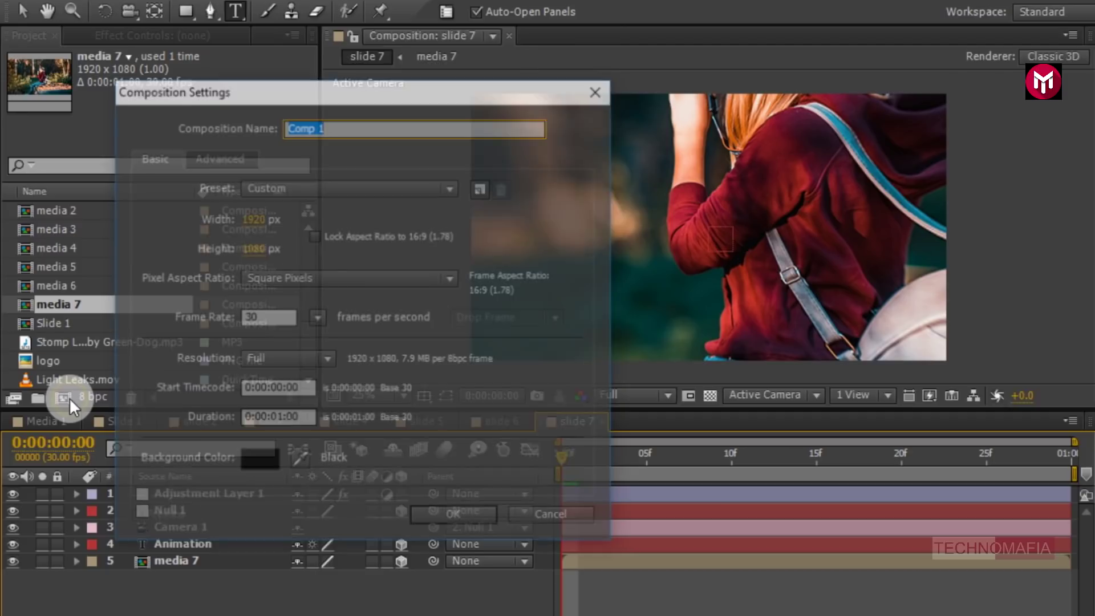
pyautogui.write('media 8')
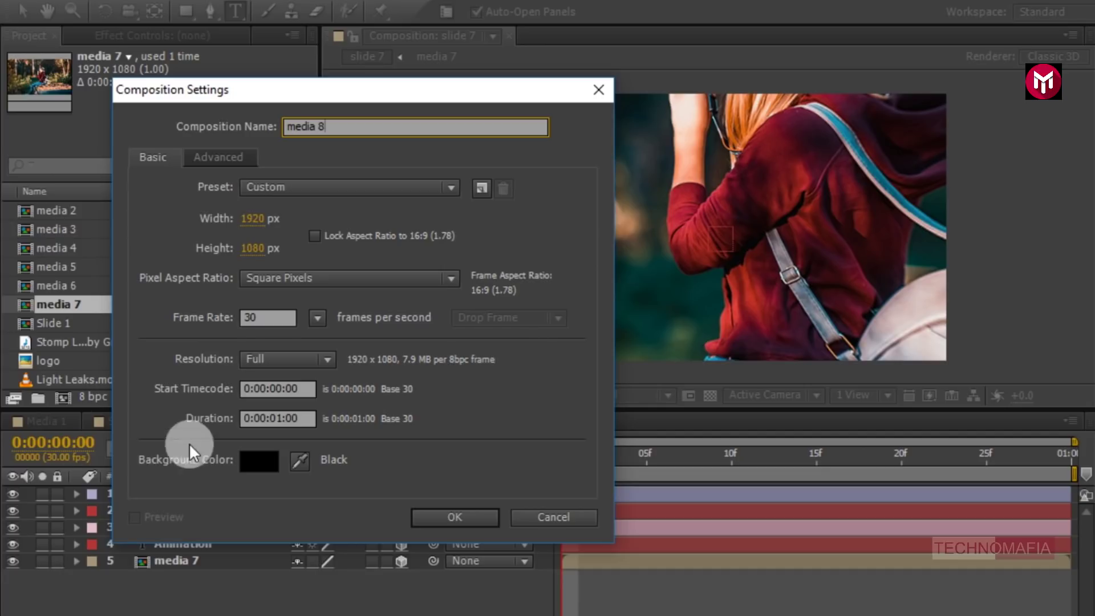
pyautogui.click(277, 419)
pyautogui.press('BackSpace')
pyautogui.write('2')
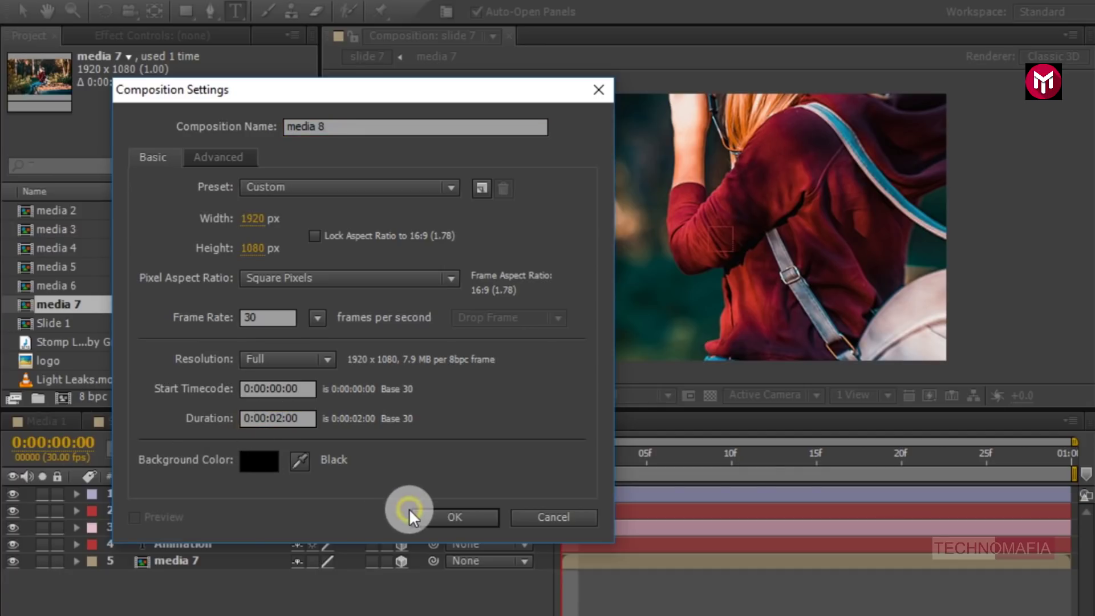
pyautogui.click(435, 513)
# - Add the image 08.jpg to the media 8 composition as its layer
pyautogui.scroll(4, 124, 302)
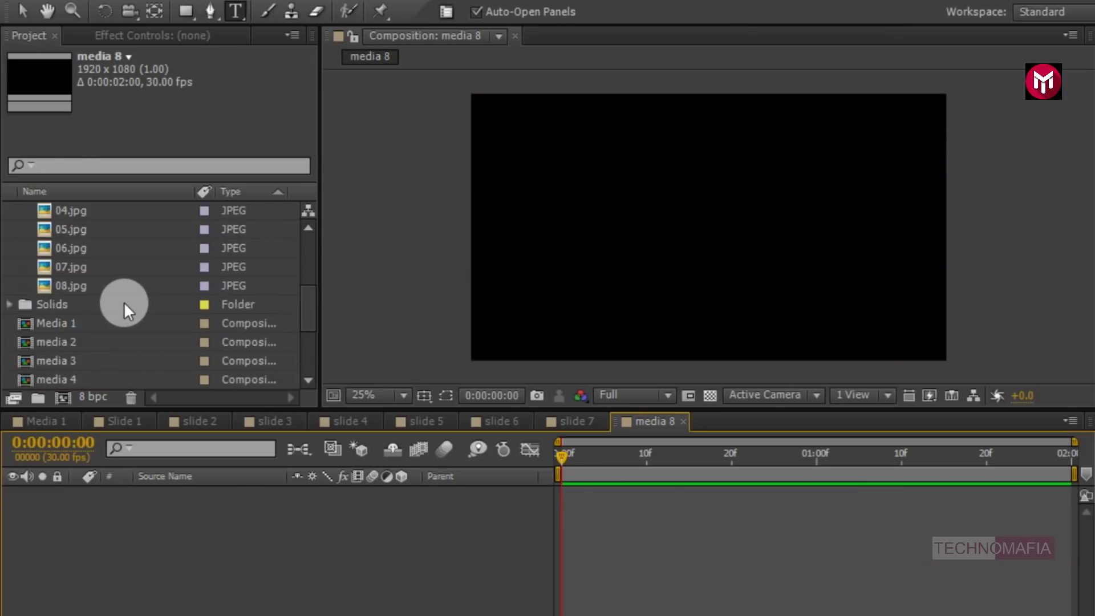
pyautogui.scroll(-1, 98, 323)
pyautogui.click(70, 345)
pyautogui.moveTo(69, 347); pyautogui.dragTo(192, 546)
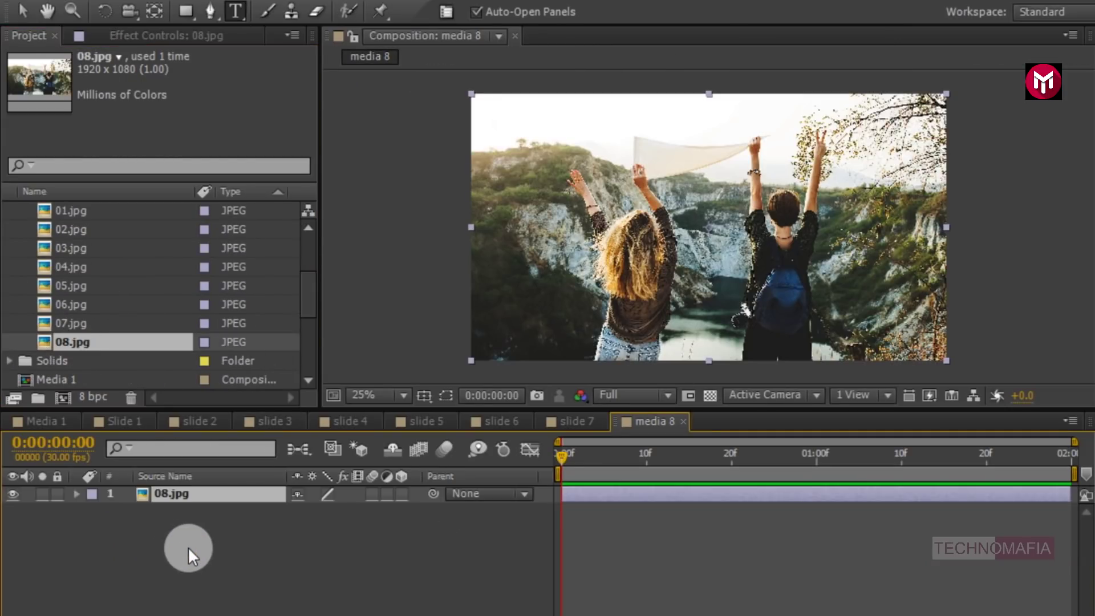
# - Create a 2-second composition named "slide 8" and add the media 8 composition to it
pyautogui.click(64, 397)
pyautogui.write('slide 8')
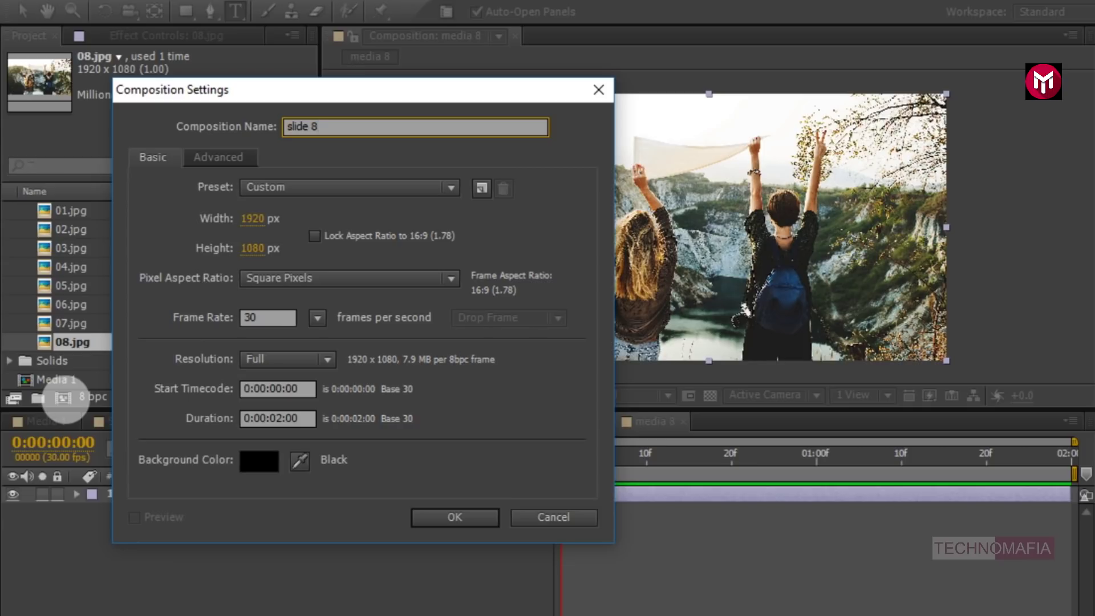
pyautogui.press('Return')
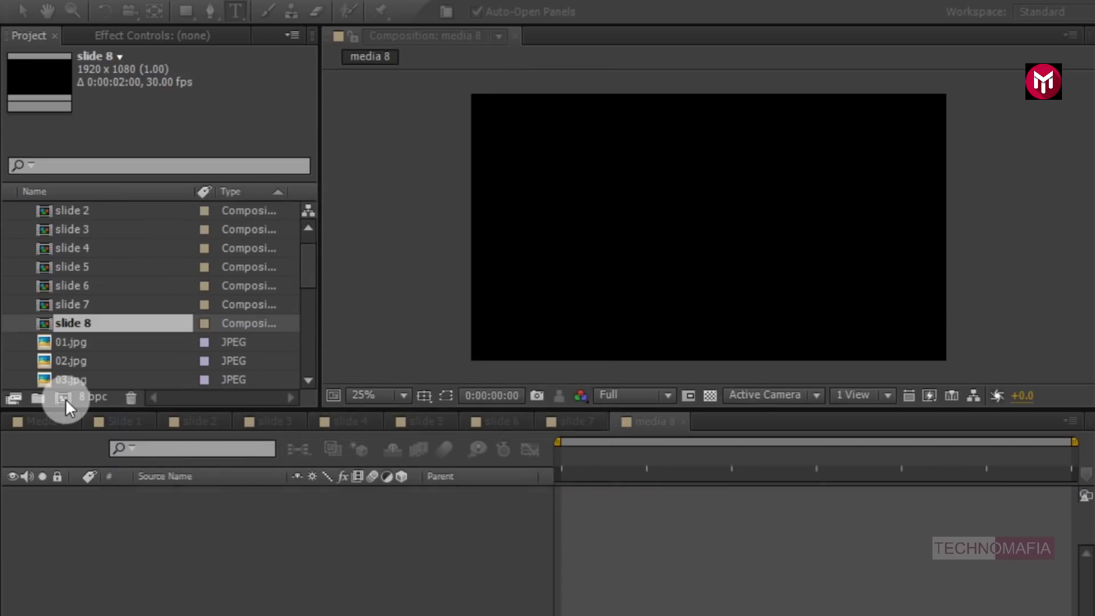
pyautogui.scroll(-5, 73, 341)
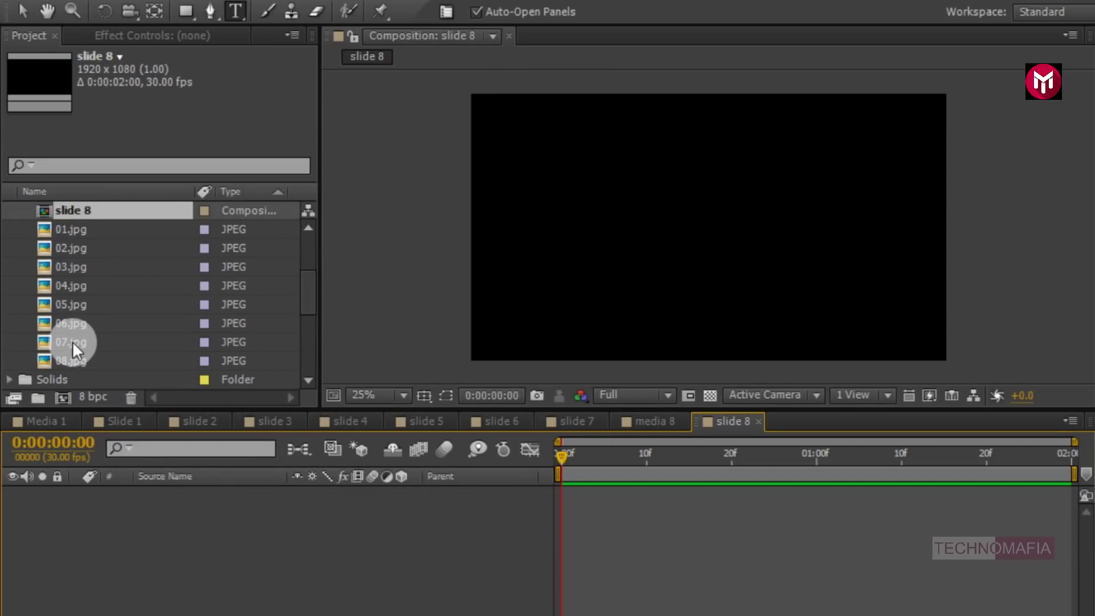
pyautogui.click(77, 360)
pyautogui.moveTo(76, 358); pyautogui.dragTo(177, 532)
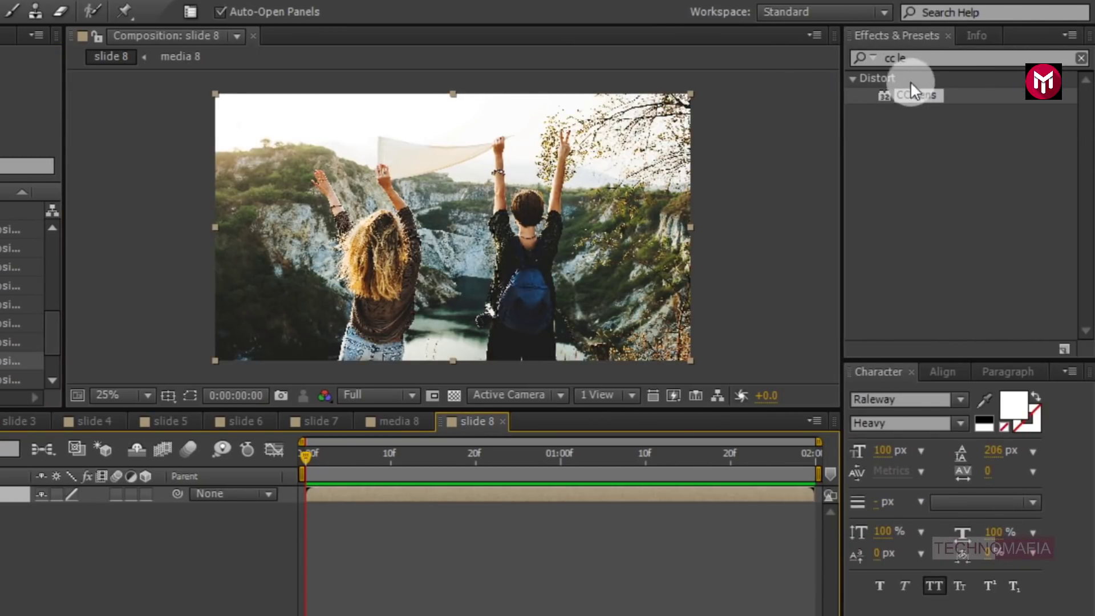
# - Apply Fast Blur to the media 8 layer with Blurriness 50 and Repeat Edge Pixels enabled
pyautogui.click(892, 57)
pyautogui.write('fast bl')
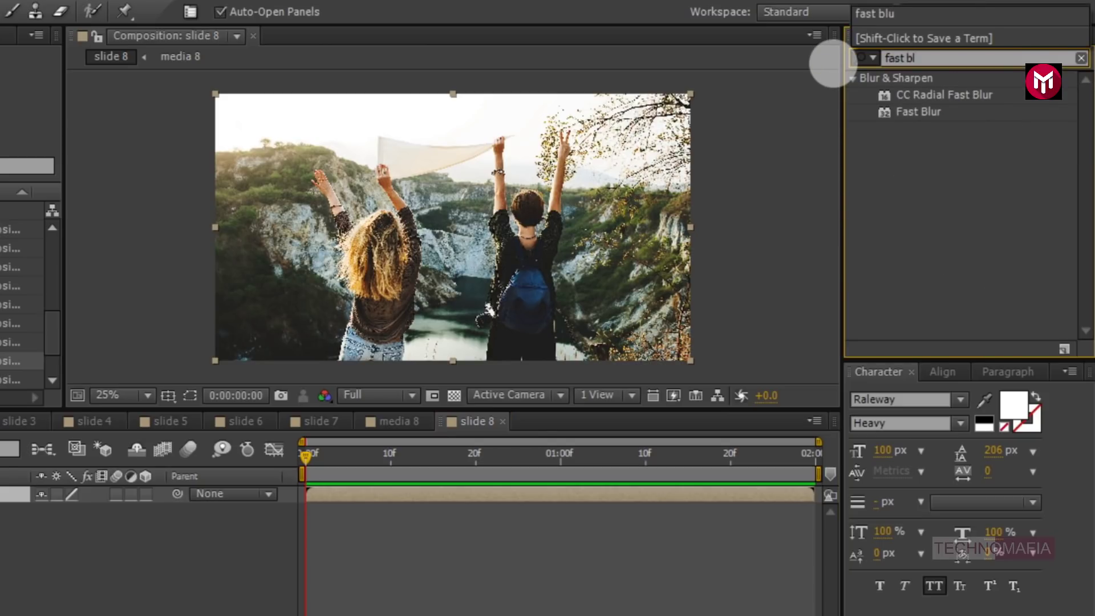
pyautogui.doubleClick(917, 114)
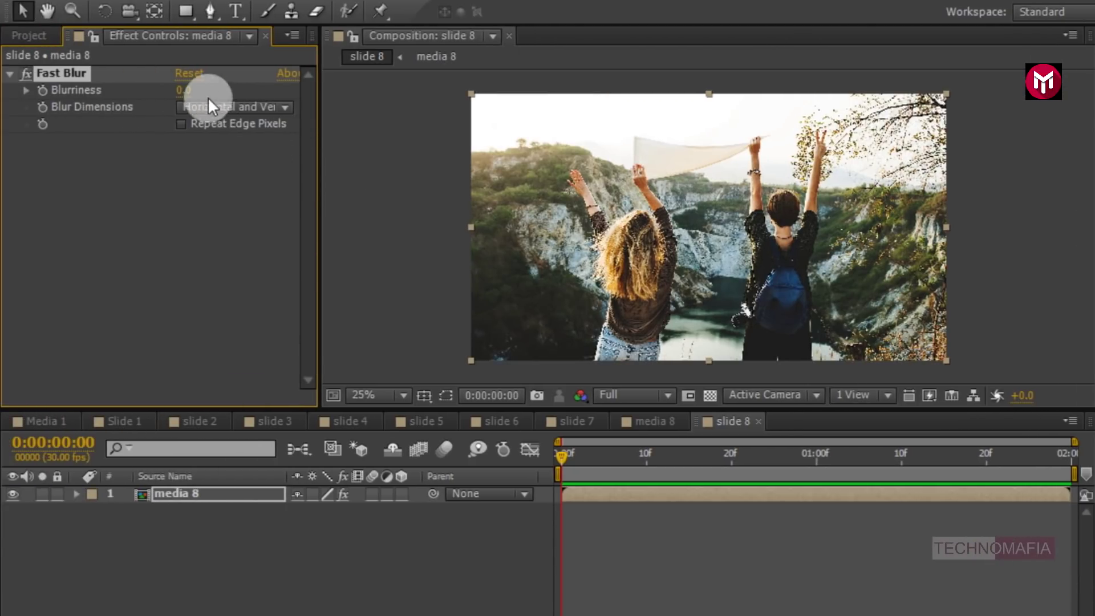
pyautogui.click(189, 90)
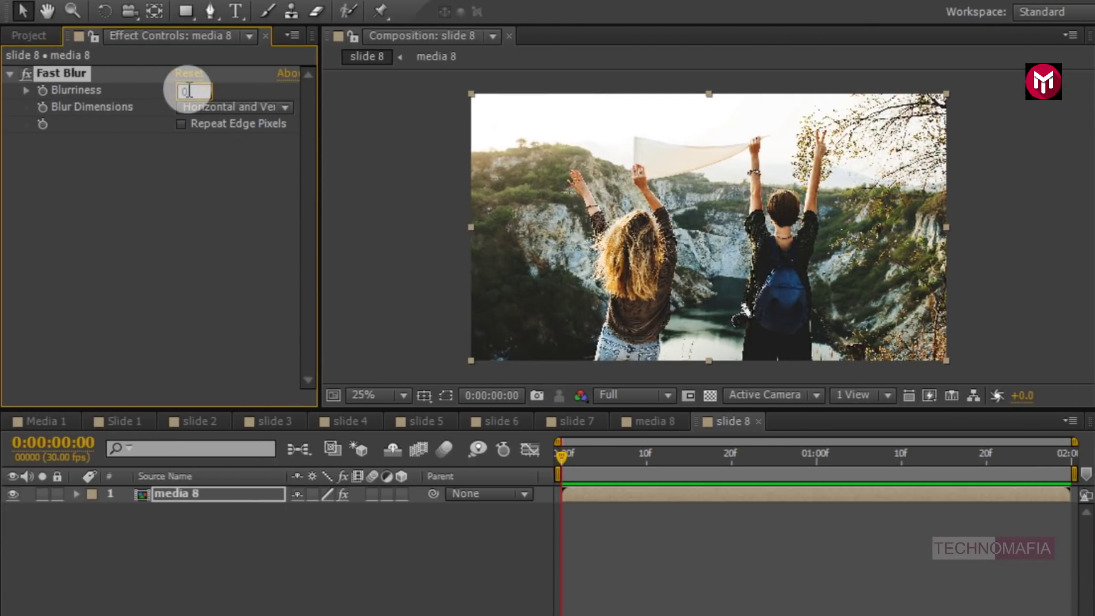
pyautogui.write('50')
pyautogui.press('Return')
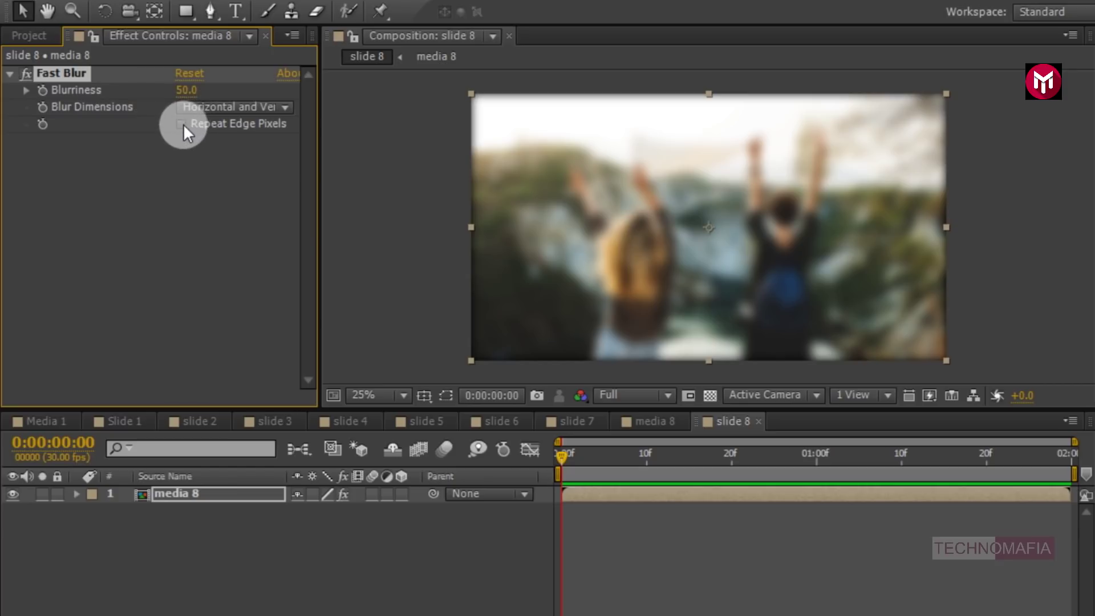
pyautogui.click(181, 124)
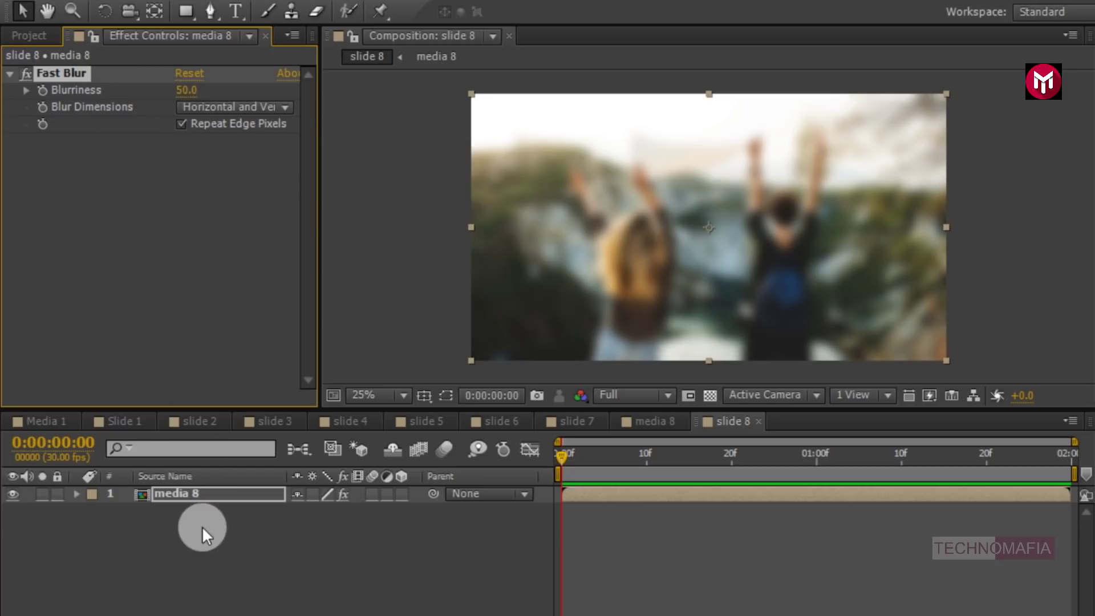
# - Add the logo image above media 8 in slide 8 and scale it to 20%
pyautogui.click(26, 37)
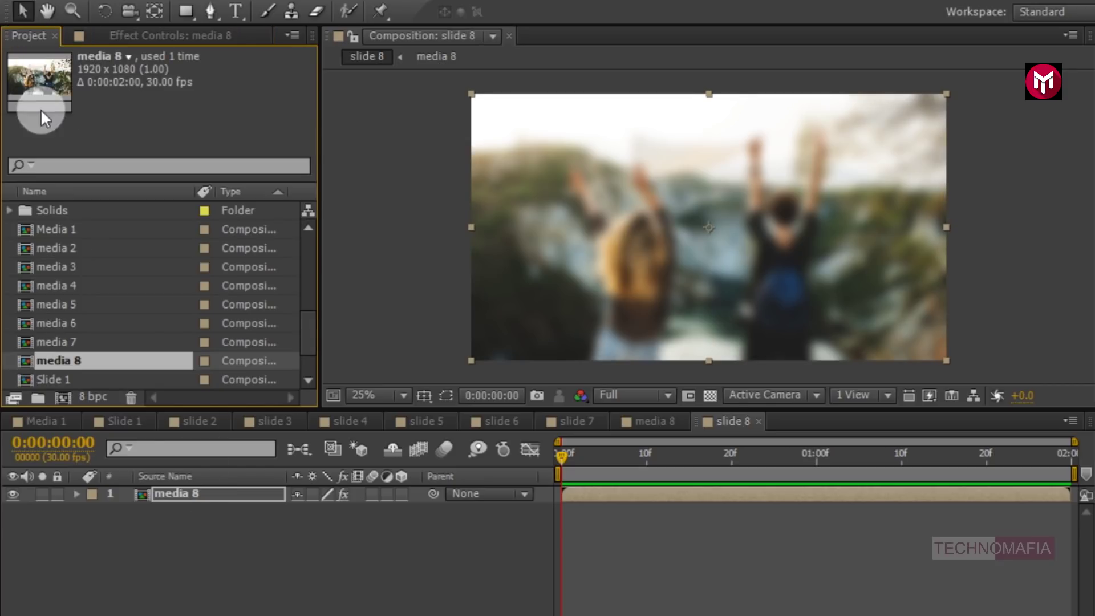
pyautogui.scroll(-1, 80, 258)
pyautogui.moveTo(42, 365); pyautogui.dragTo(166, 488)
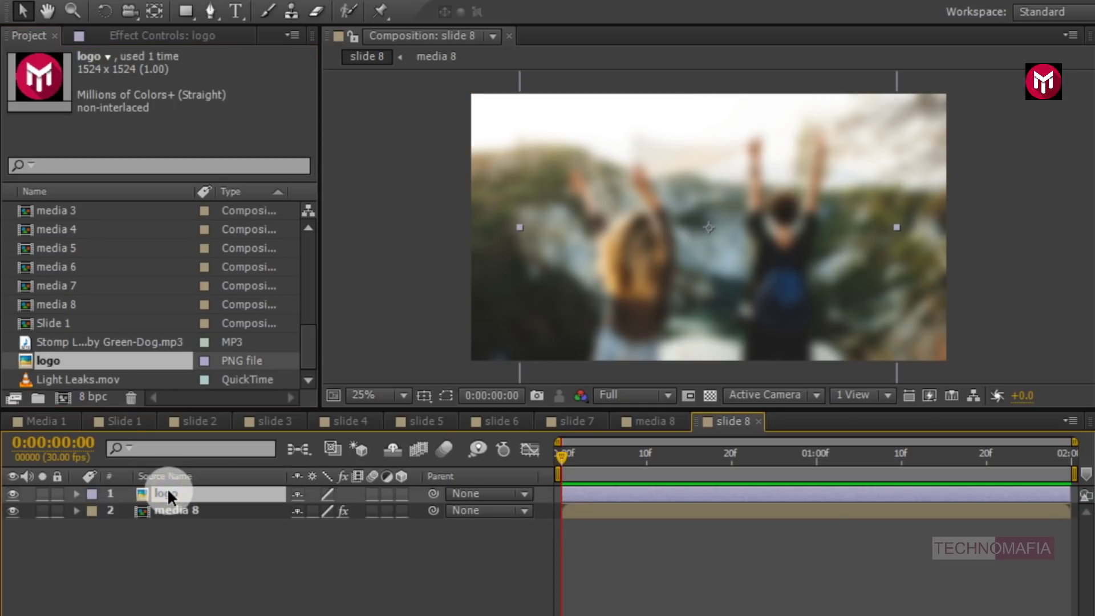
pyautogui.press('s')
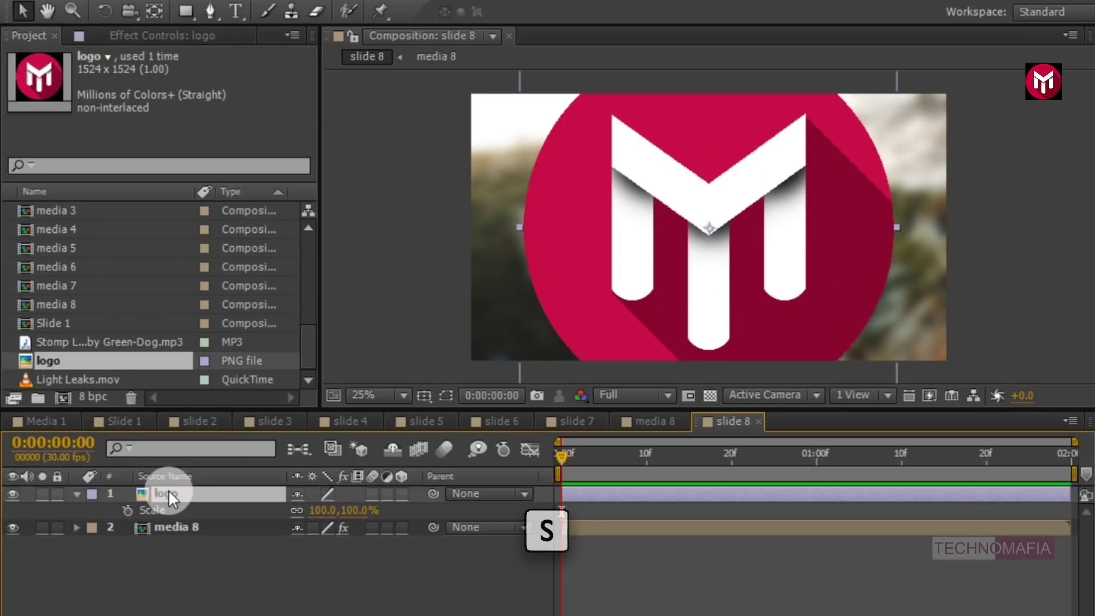
pyautogui.click(319, 510)
pyautogui.write('20')
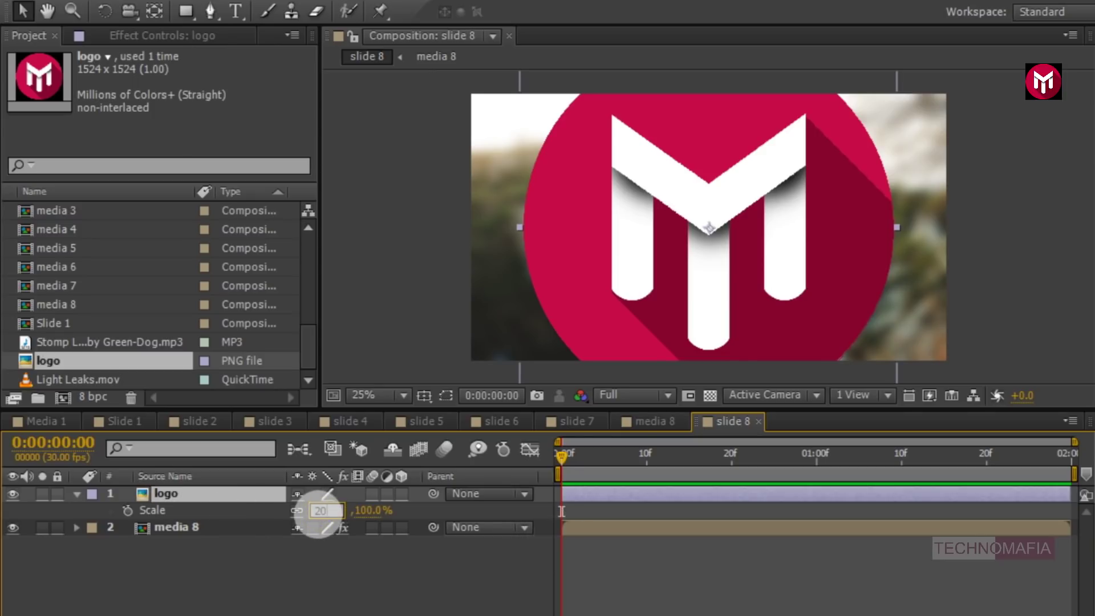
pyautogui.press('Return')
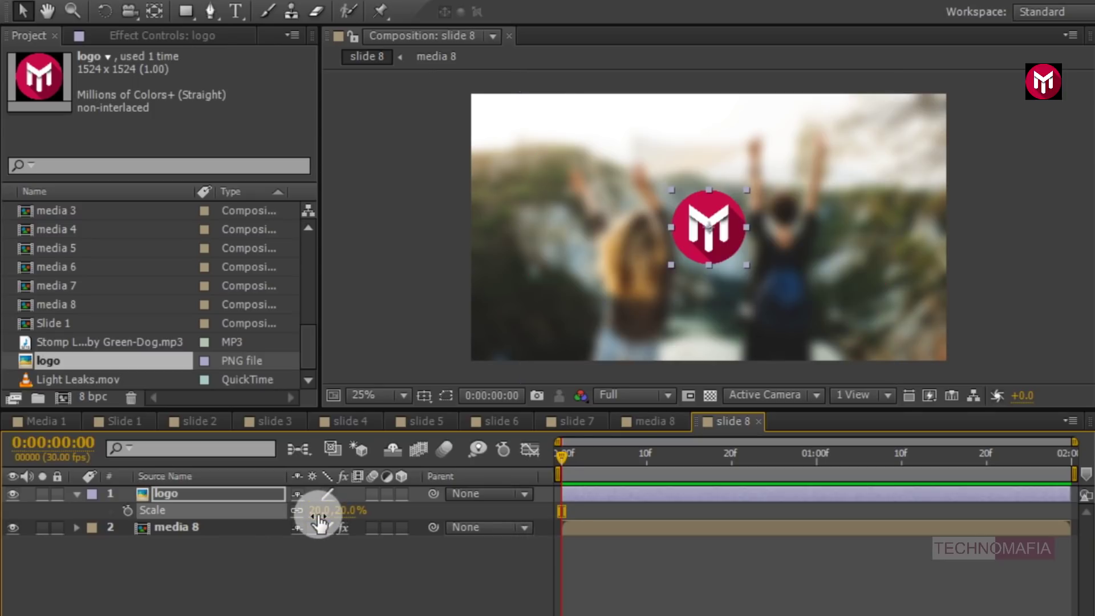
pyautogui.click(76, 494)
# - Pre-compose the logo layer as "Logo", moving all attributes into the new composition
pyautogui.rightClick(163, 494)
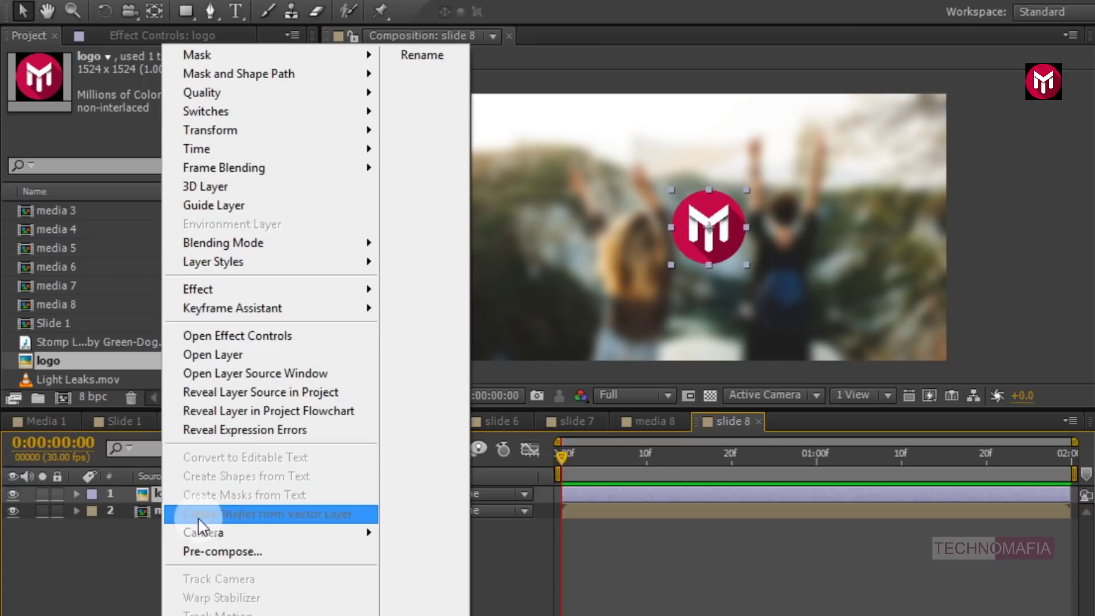
pyautogui.click(210, 551)
pyautogui.write('Logo')
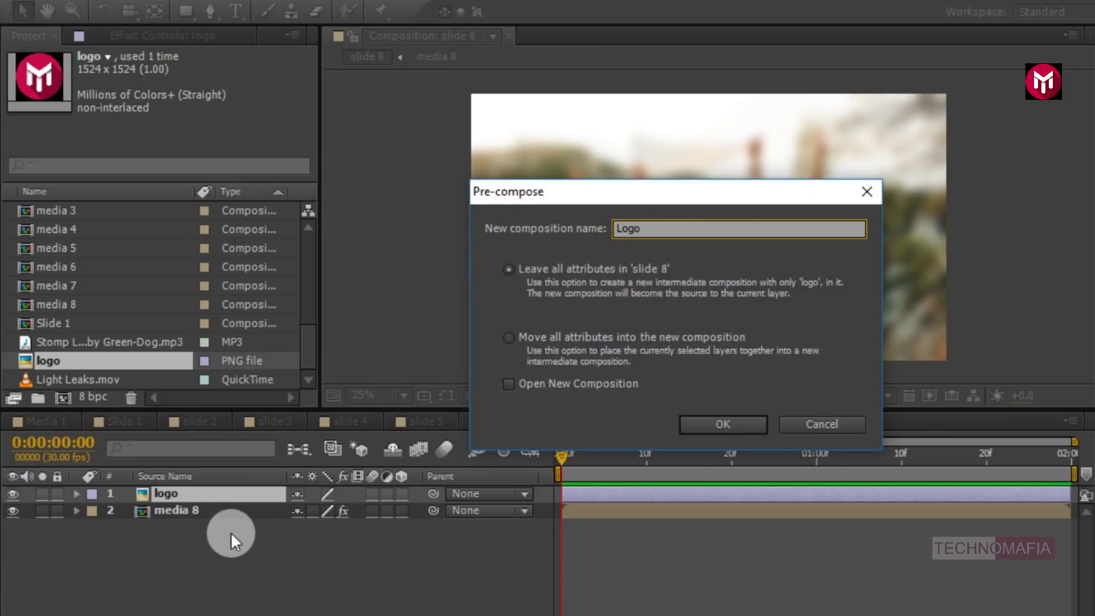
pyautogui.click(509, 340)
pyautogui.click(691, 422)
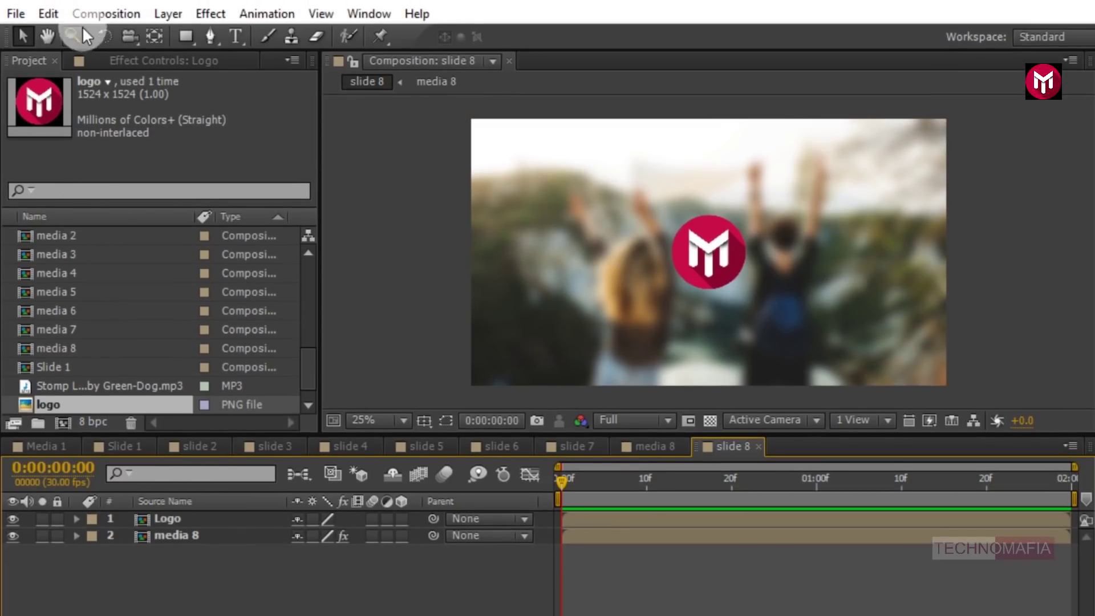
# - Paste the copied Slide 1 layers into slide 8 and extend them to the end of the 2-second composition
pyautogui.click(46, 16)
pyautogui.click(85, 171)
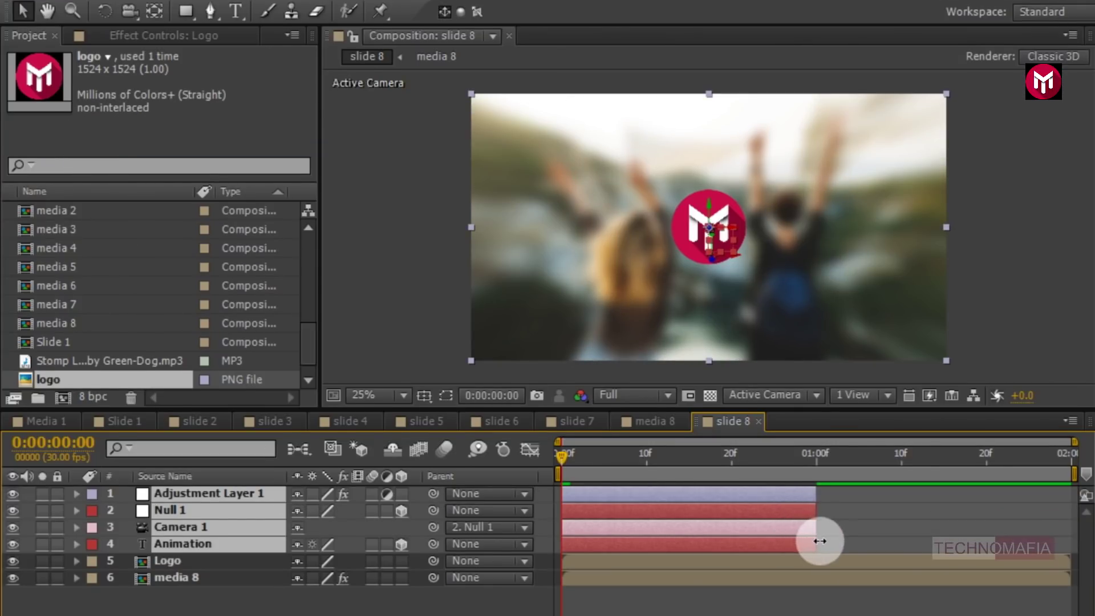
pyautogui.moveTo(819, 563); pyautogui.dragTo(1074, 542)
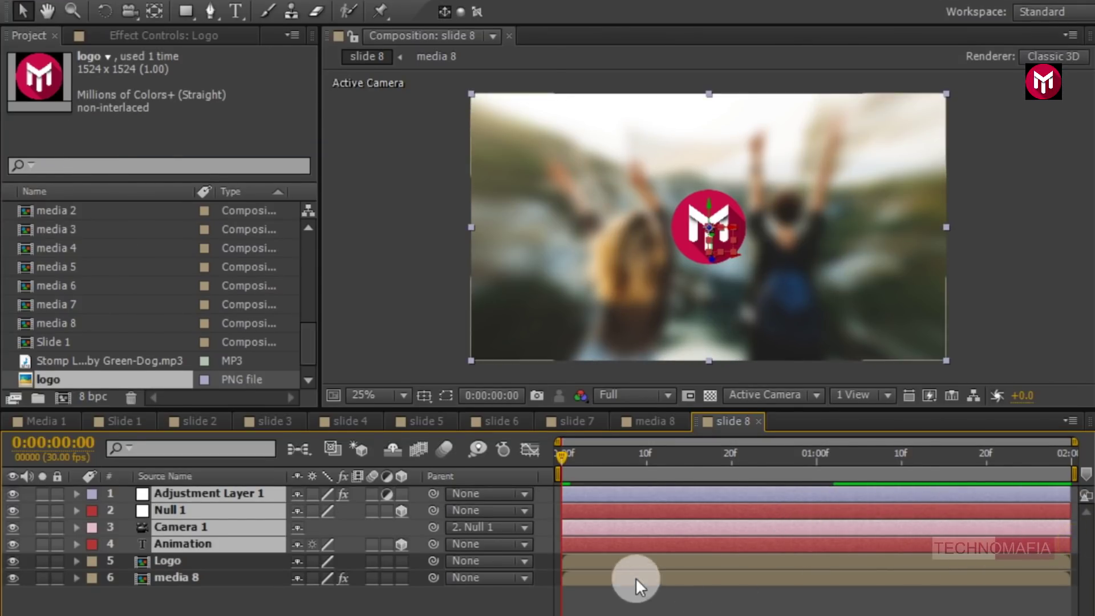
# - Replace the Animation text in slide 8 with TECHNOMAFIA at 0:00:01:17 and position it just below the logo
pyautogui.moveTo(734, 456); pyautogui.dragTo(962, 451)
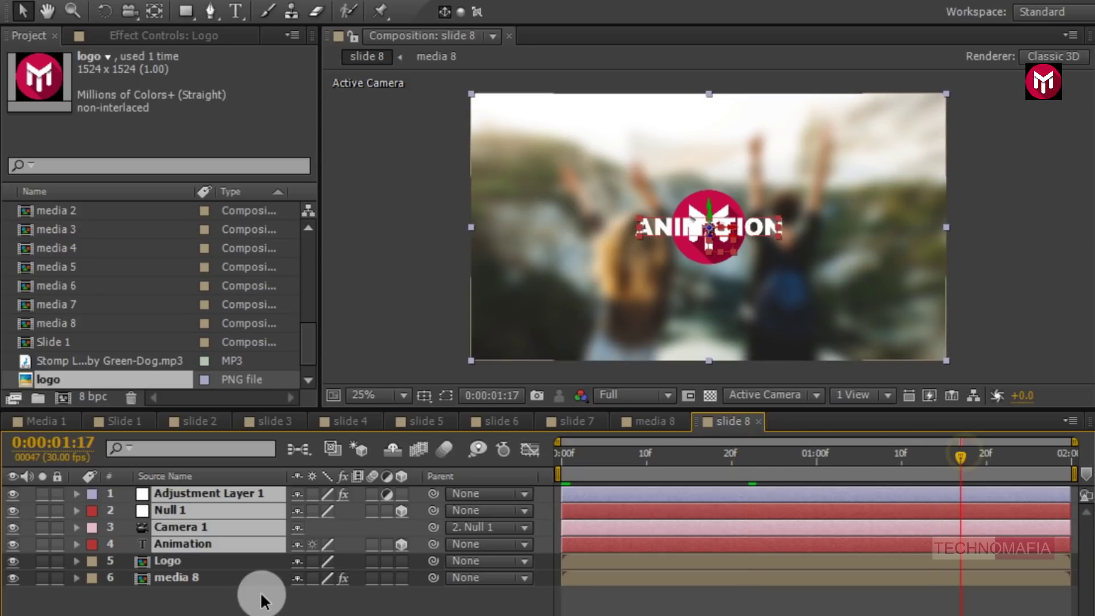
pyautogui.click(188, 593)
pyautogui.doubleClick(176, 546)
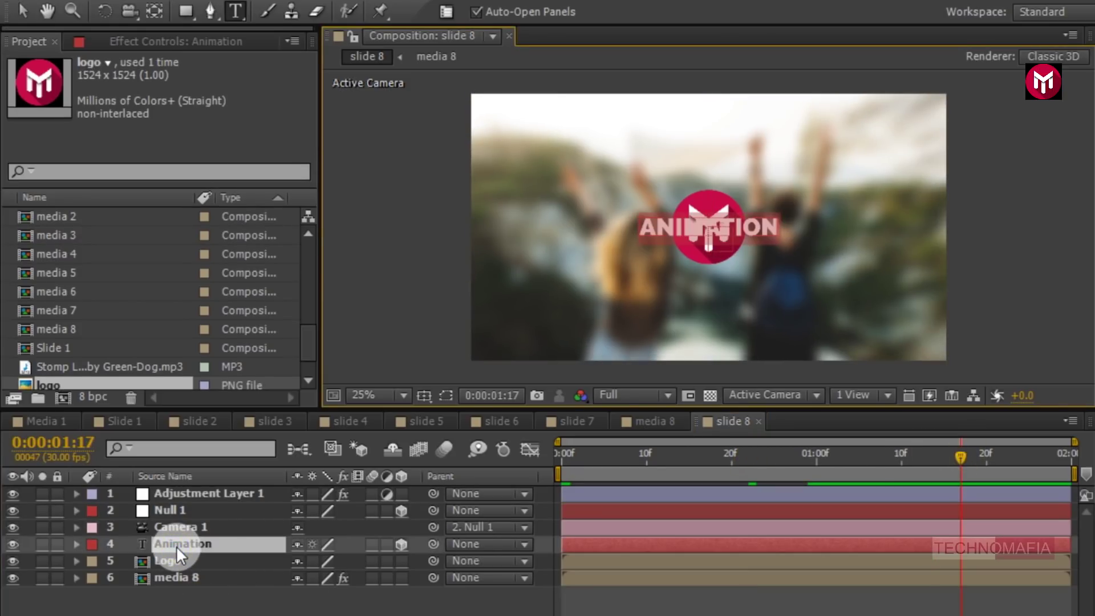
pyautogui.write('TECH')
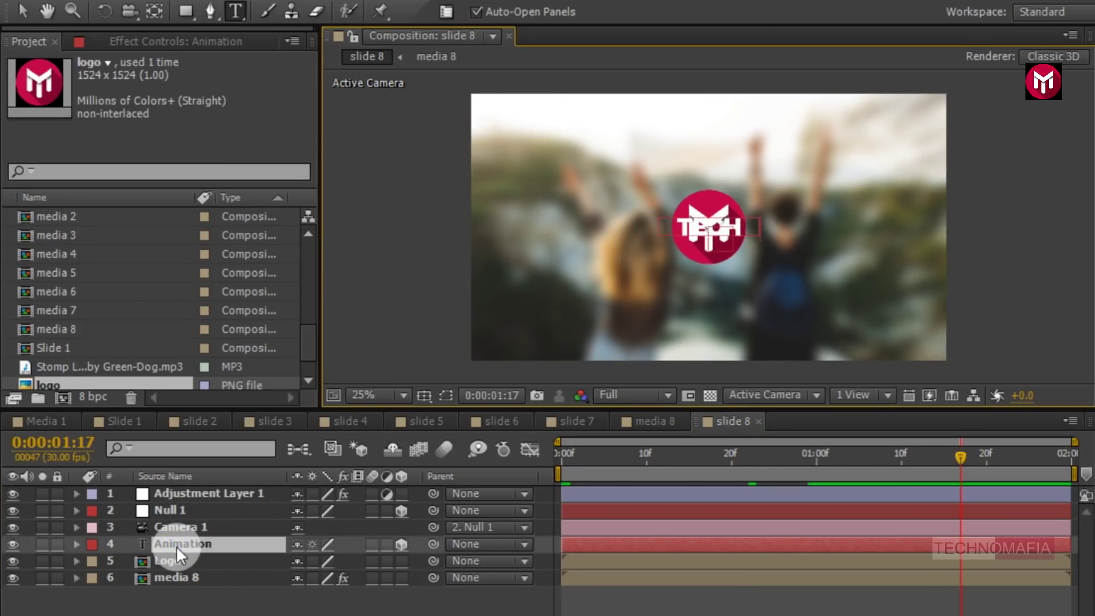
pyautogui.write('NOMAFIA')
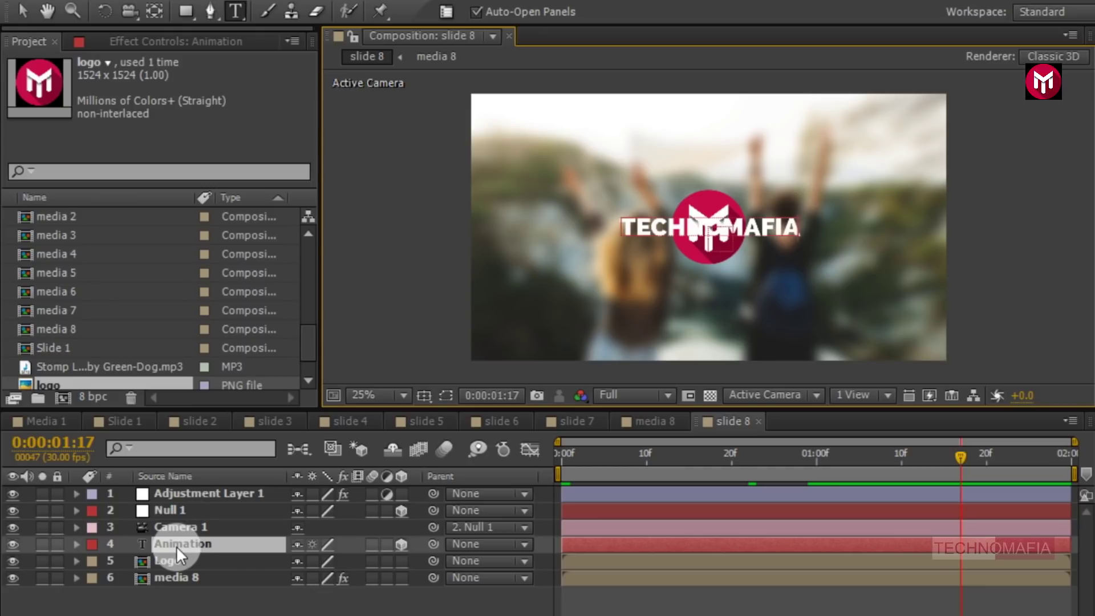
pyautogui.click(23, 11)
pyautogui.moveTo(681, 227); pyautogui.dragTo(681, 275)
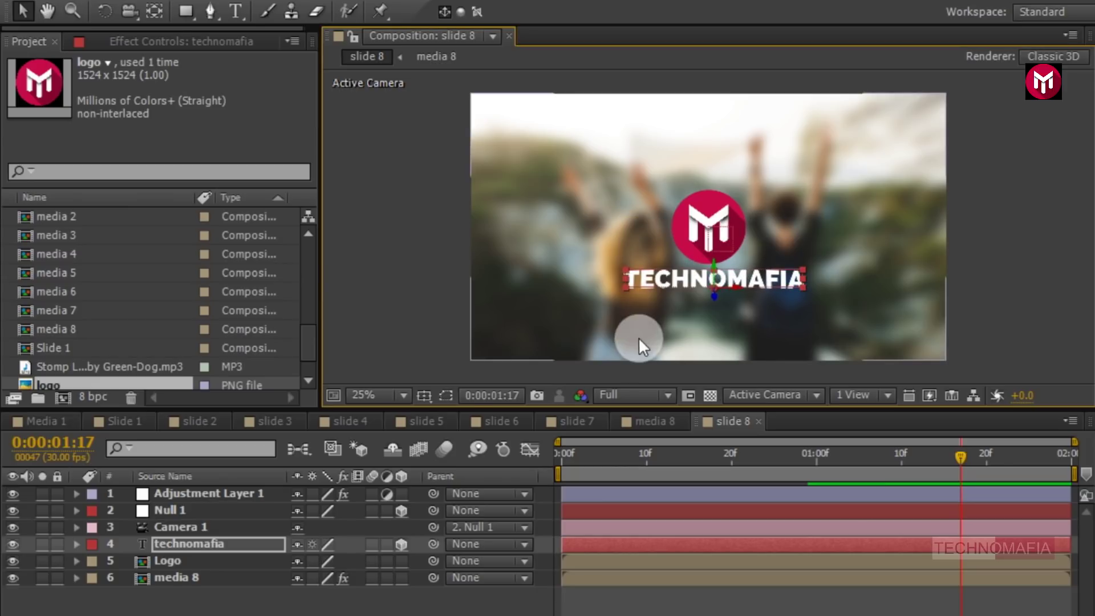
# - Turn the Logo and media 8 layers in slide 8 into 3D layers
pyautogui.click(193, 508)
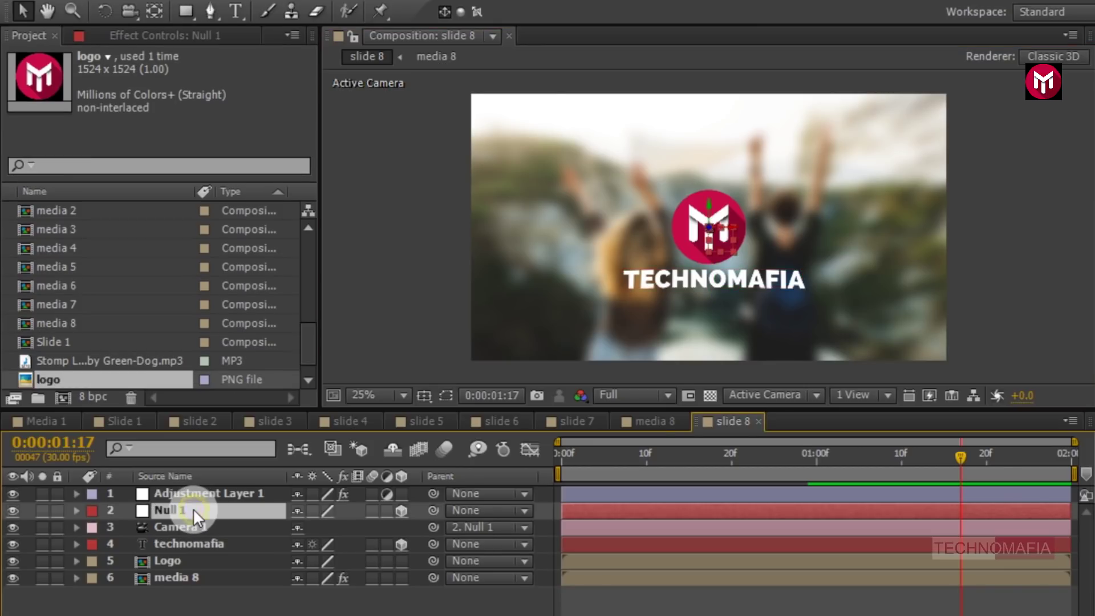
pyautogui.click(398, 560)
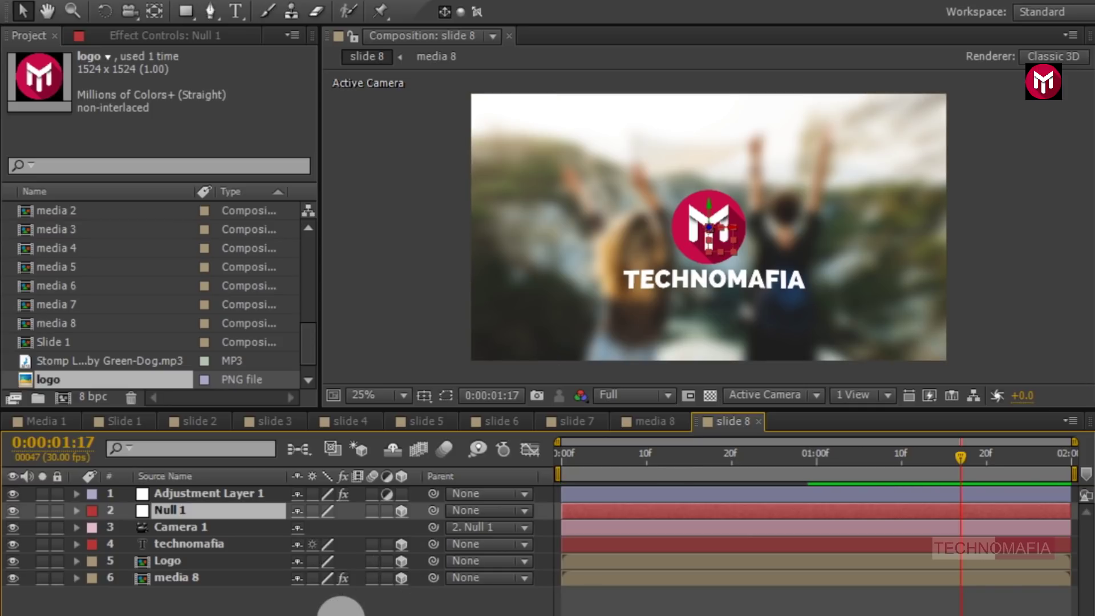
pyautogui.click(340, 609)
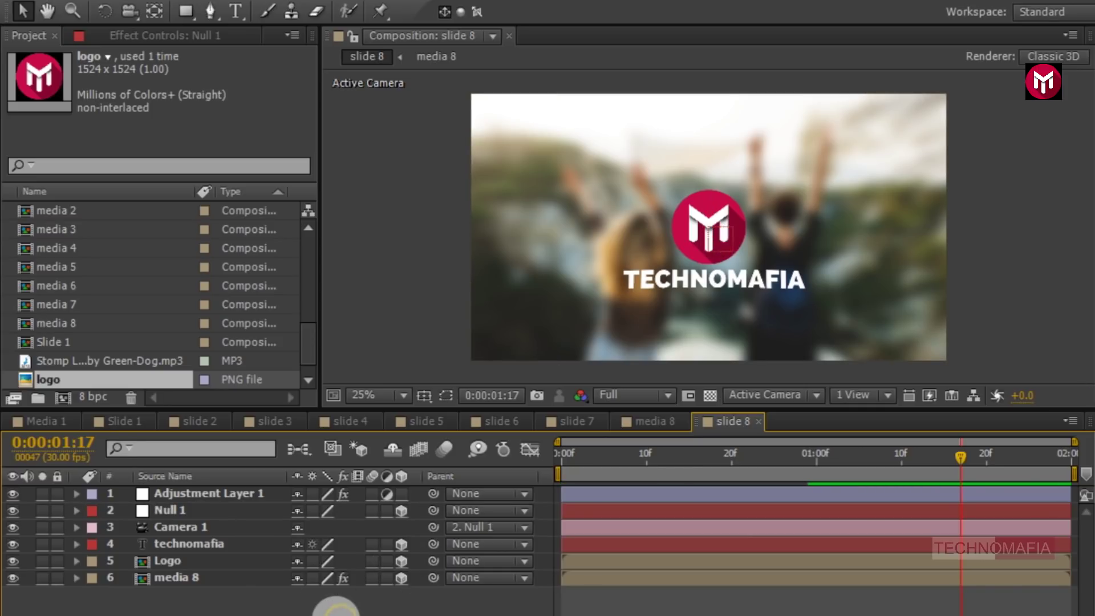
# - Create a 1920 x 1080, 30 fps composition named "Final" with a duration of 0:00:09:00
pyautogui.click(61, 398)
pyautogui.write('Final')
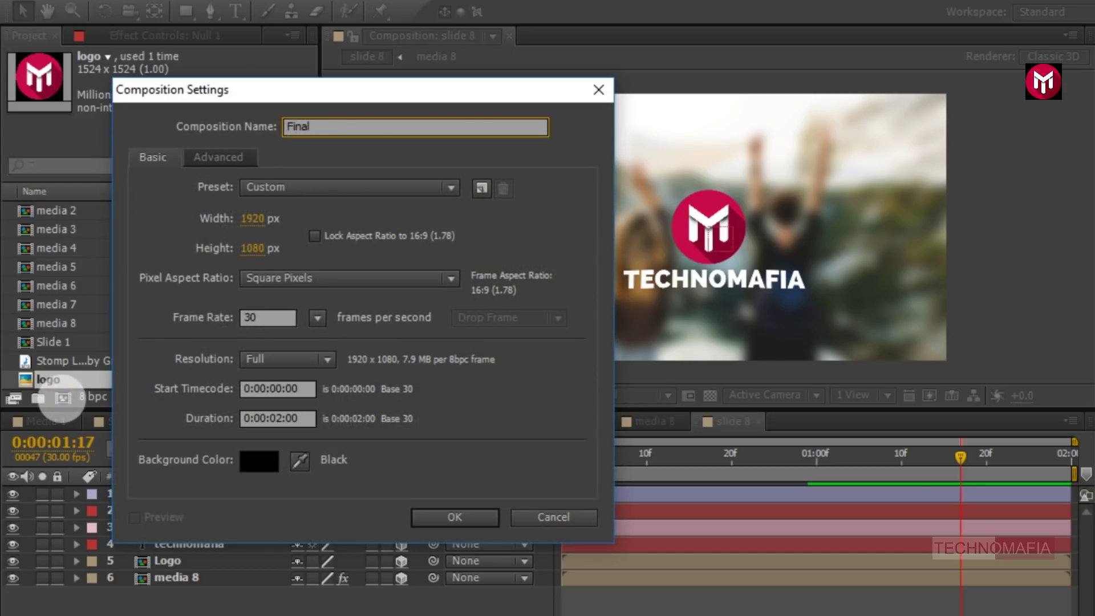
pyautogui.click(278, 418)
pyautogui.press('BackSpace')
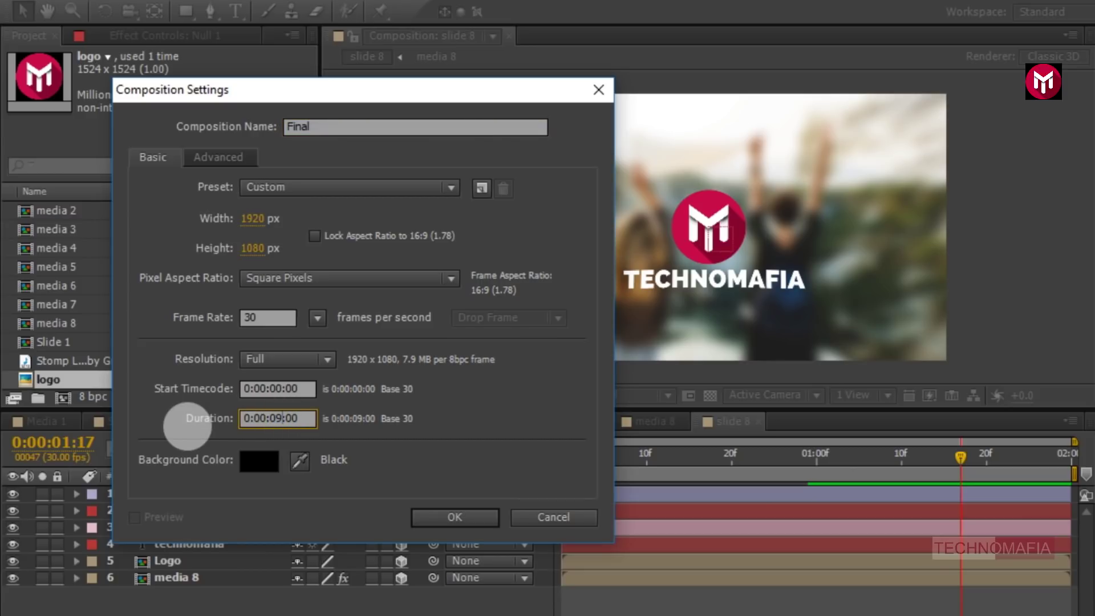
pyautogui.write('9')
pyautogui.click(437, 512)
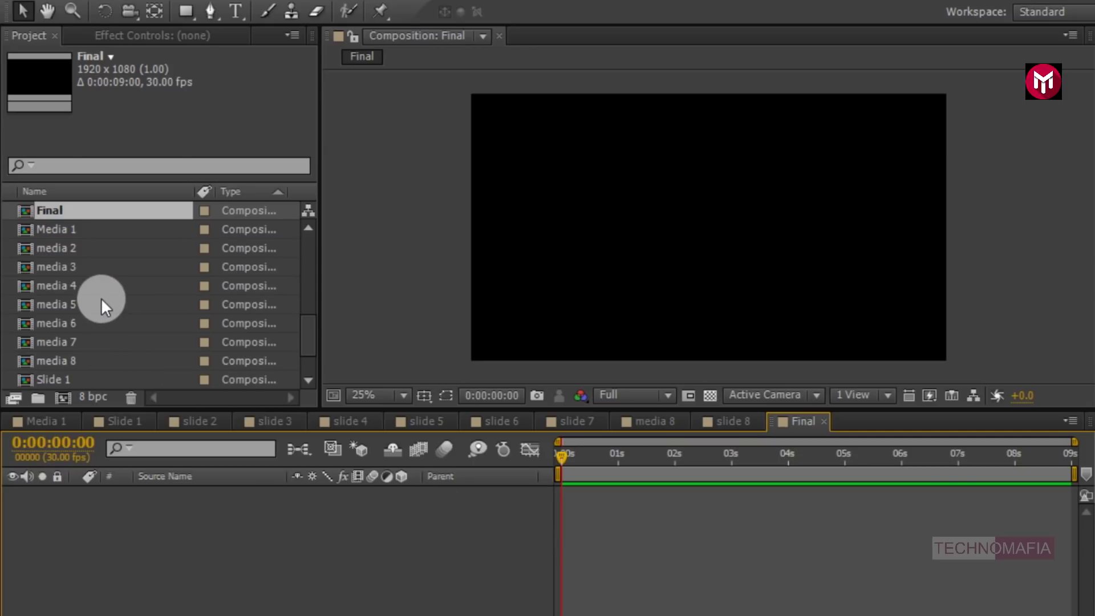
# - Add the Slide 1 composition as the first layer of the Final timeline
pyautogui.scroll(2, 101, 297)
pyautogui.scroll(-3, 101, 298)
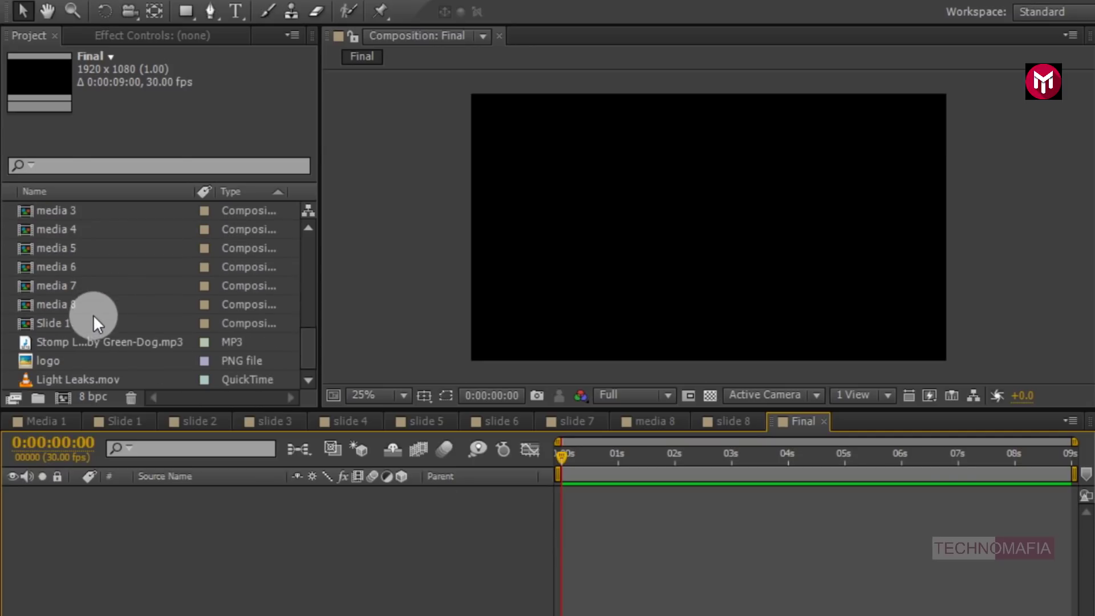
pyautogui.click(52, 323)
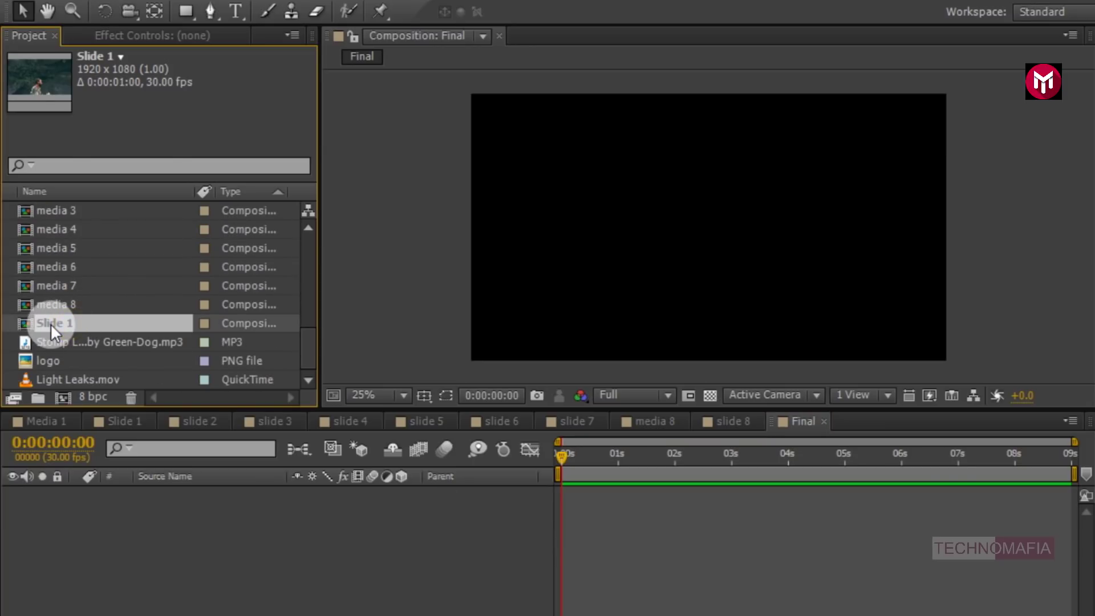
pyautogui.moveTo(50, 324); pyautogui.dragTo(108, 502)
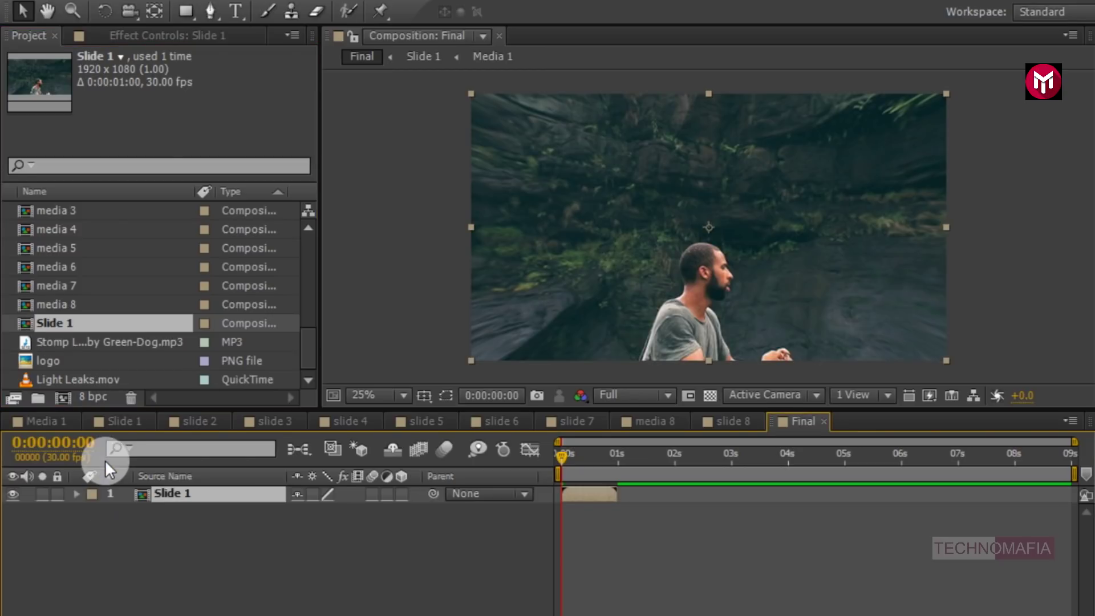
# - Add slide 2 through slide 8 above Slide 1 in the Final timeline, with slide 8 on top
pyautogui.scroll(5, 91, 307)
pyautogui.click(63, 228)
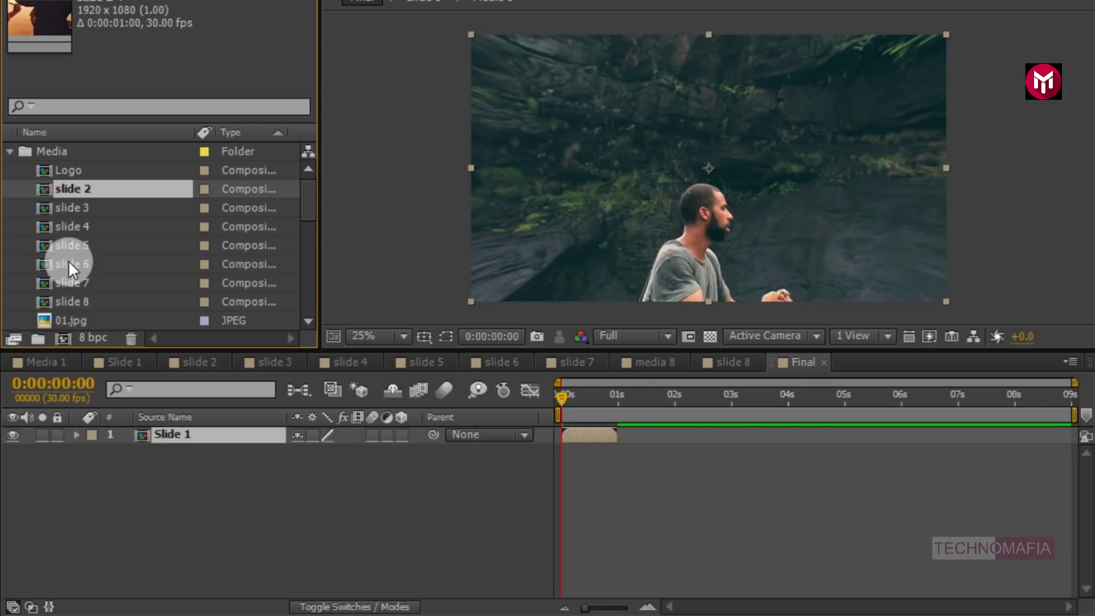
pyautogui.click(68, 302)
pyautogui.keyDown('ctrl'); pyautogui.click(70, 285); pyautogui.keyUp('ctrl')
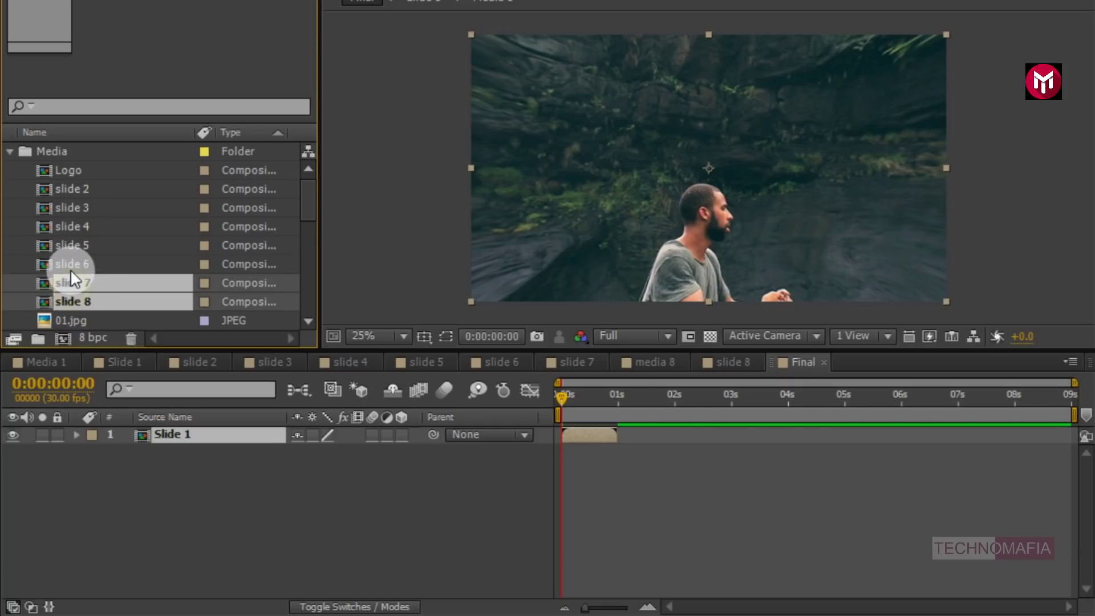
pyautogui.keyDown('ctrl'); pyautogui.click(71, 264); pyautogui.keyUp('ctrl')
pyautogui.keyDown('ctrl'); pyautogui.click(70, 245); pyautogui.keyUp('ctrl')
pyautogui.keyDown('ctrl'); pyautogui.click(70, 226); pyautogui.keyUp('ctrl')
pyautogui.keyDown('ctrl'); pyautogui.click(68, 208); pyautogui.keyUp('ctrl')
pyautogui.keyDown('ctrl'); pyautogui.click(66, 189); pyautogui.keyUp('ctrl')
pyautogui.moveTo(66, 191); pyautogui.dragTo(176, 431)
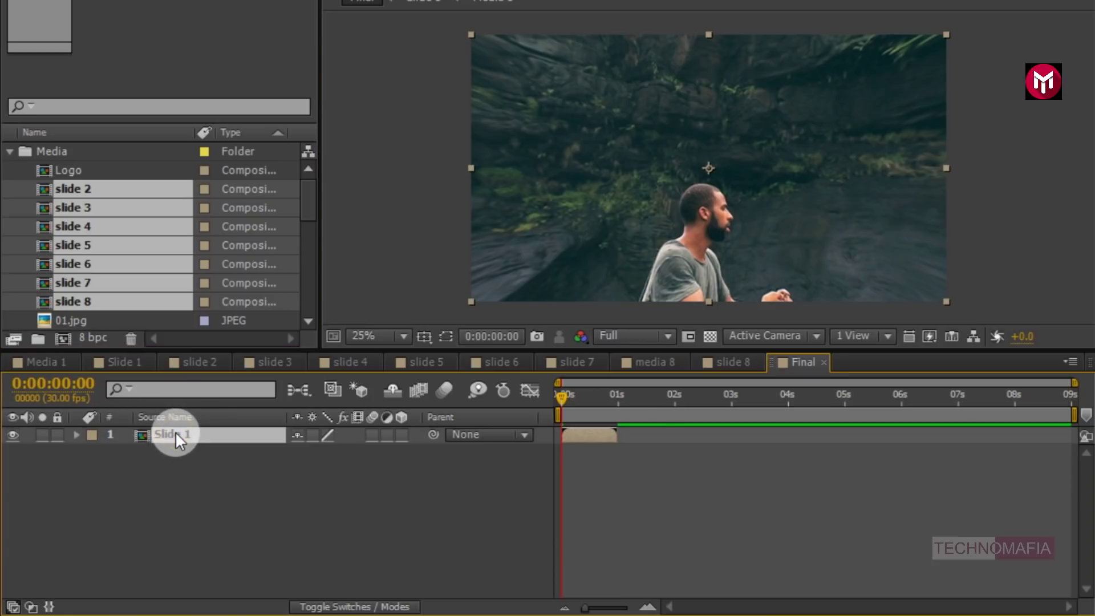
pyautogui.click(171, 583)
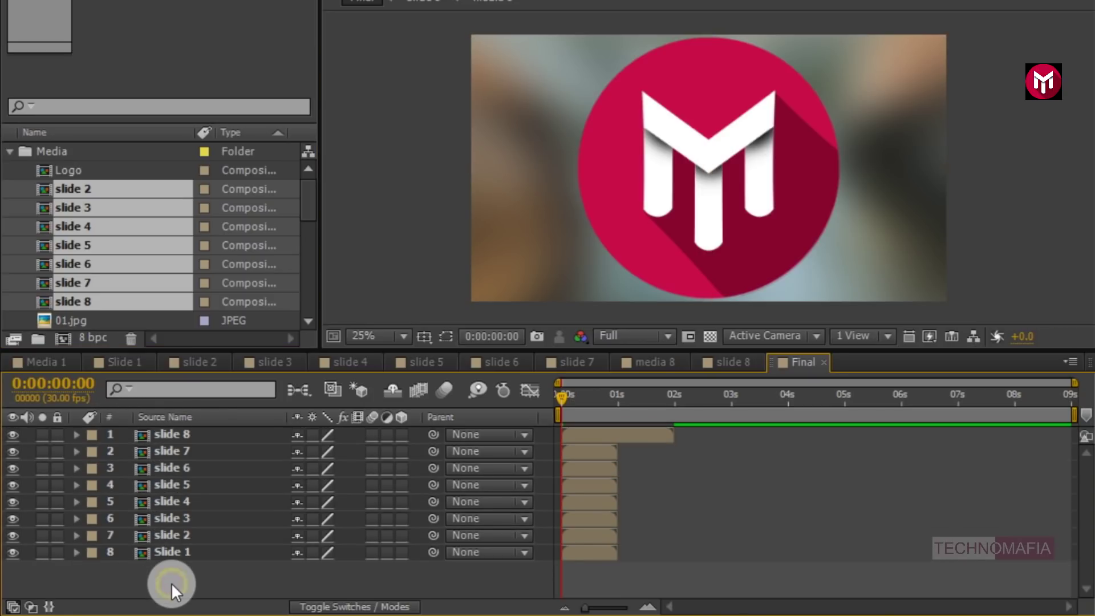
# - Shift slides 2 to 8 along the Final timeline so they follow Slide 1 one after another in numerical order
pyautogui.moveTo(594, 539); pyautogui.dragTo(660, 523)
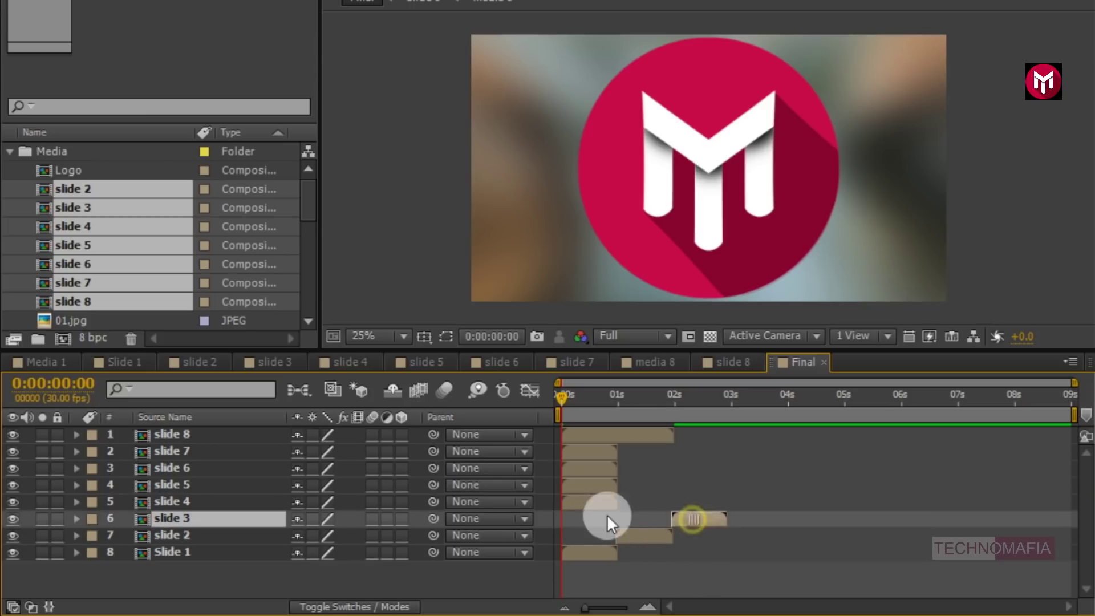
pyautogui.moveTo(578, 505); pyautogui.dragTo(742, 501)
pyautogui.moveTo(600, 484); pyautogui.dragTo(820, 478)
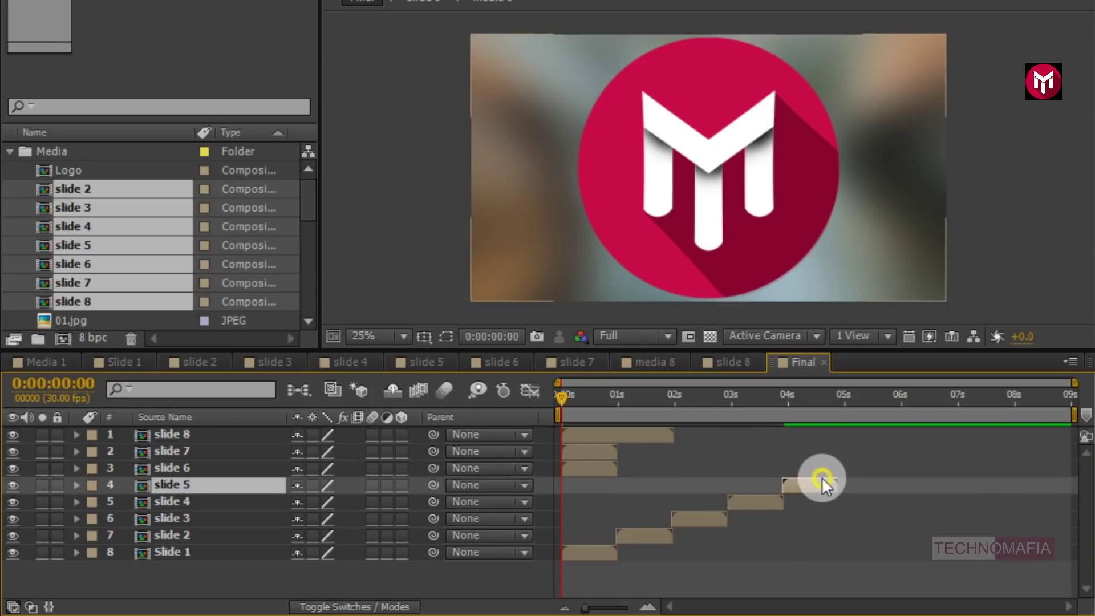
pyautogui.moveTo(587, 470); pyautogui.dragTo(863, 463)
pyautogui.moveTo(594, 453); pyautogui.dragTo(908, 453)
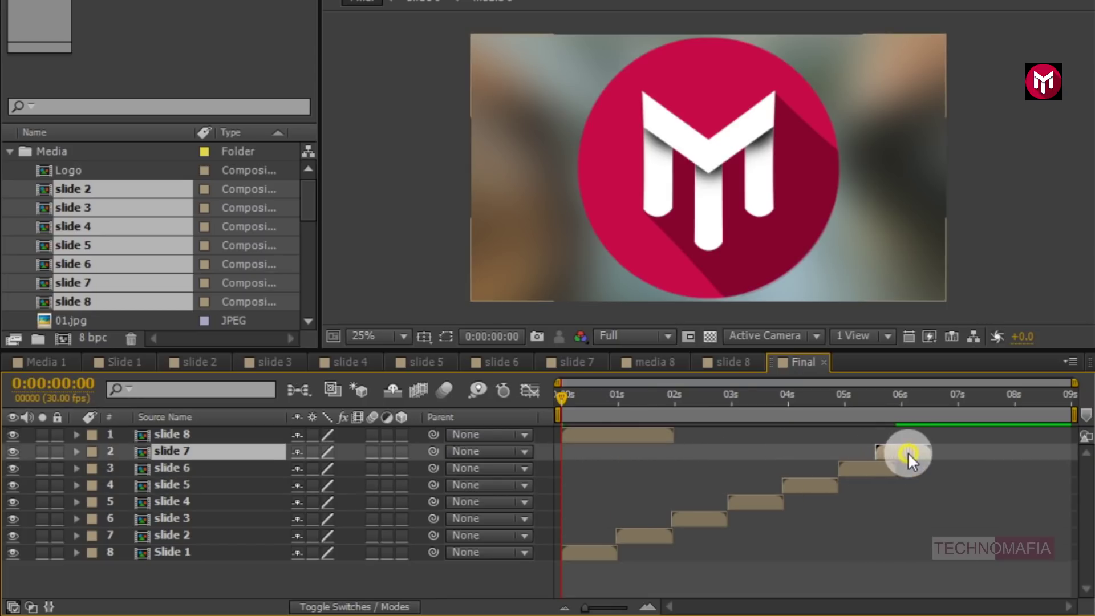
pyautogui.moveTo(611, 434); pyautogui.dragTo(997, 431)
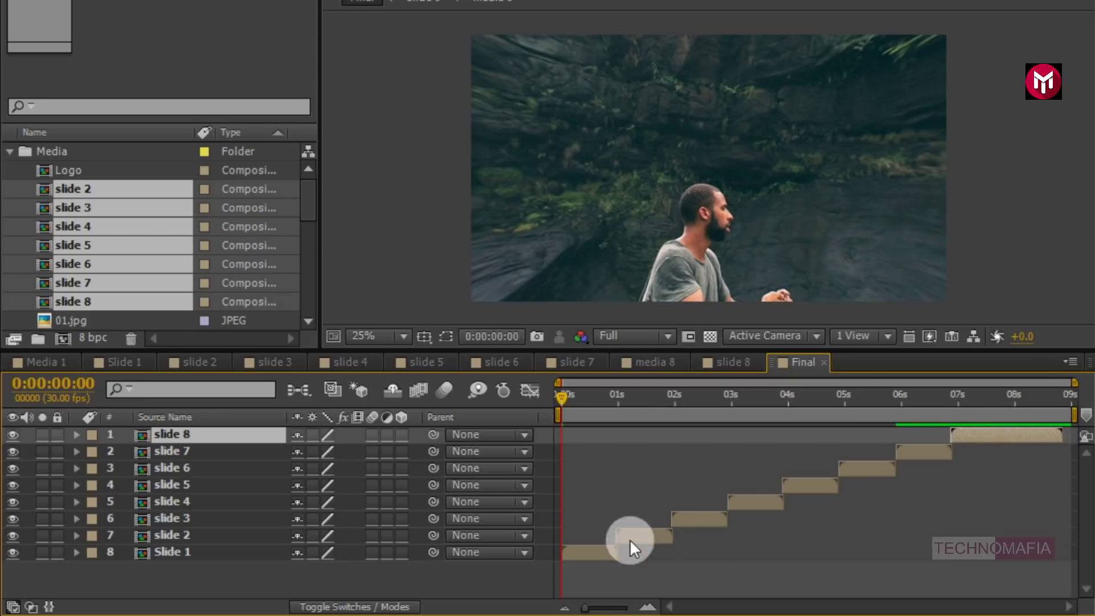
# - Align slides 2 to 8 precisely end to end, starting slide 2 at 1 s, each next slide one second further, and slide 8 at 7 s
pyautogui.click(643, 606)
pyautogui.click(793, 399)
pyautogui.click(799, 533)
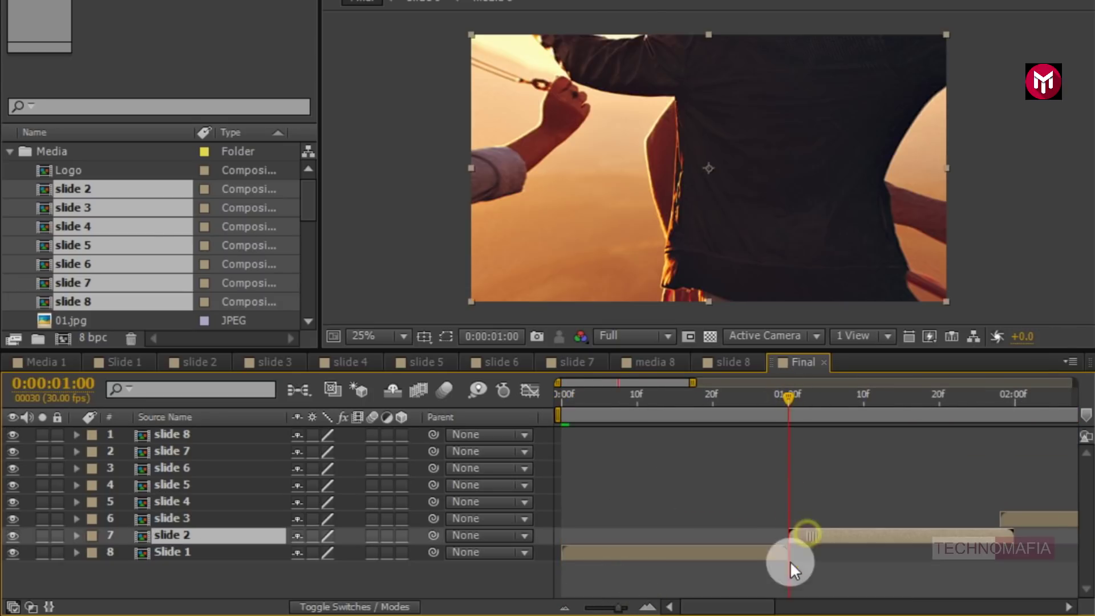
pyautogui.click(786, 605)
pyautogui.moveTo(787, 605); pyautogui.dragTo(894, 608)
pyautogui.click(755, 518)
pyautogui.click(975, 501)
pyautogui.click(758, 489)
pyautogui.moveTo(721, 469); pyautogui.dragTo(735, 463)
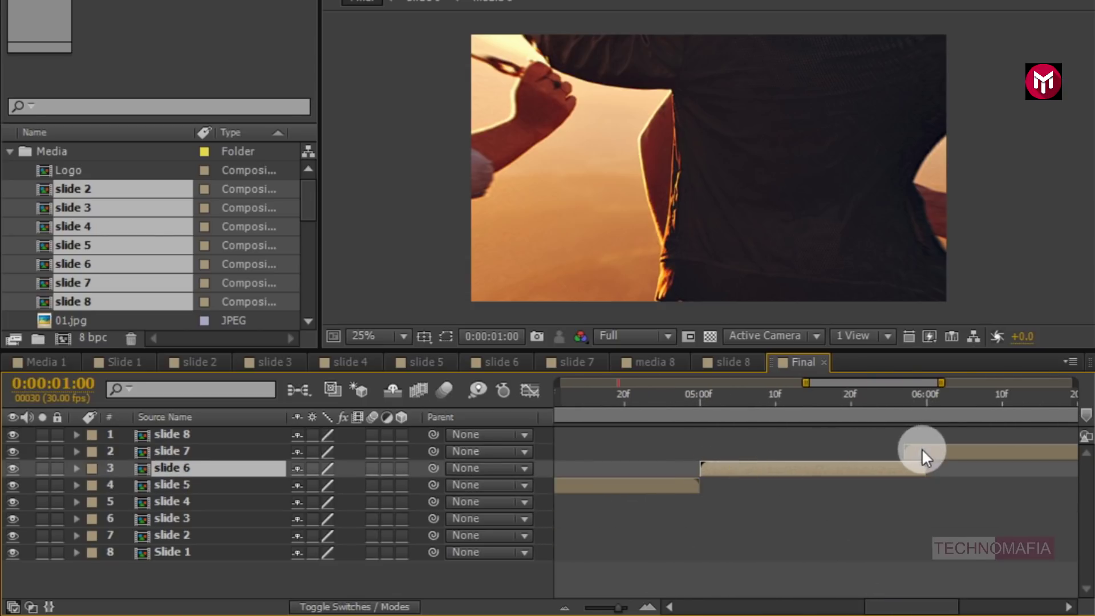
pyautogui.click(946, 451)
pyautogui.moveTo(908, 606); pyautogui.dragTo(952, 604)
pyautogui.click(754, 438)
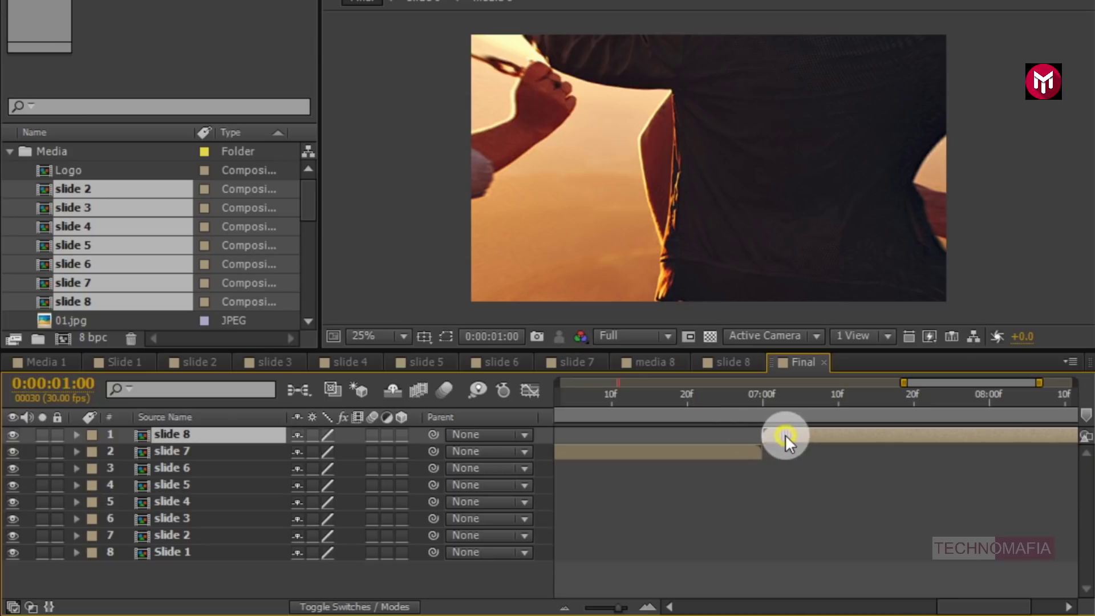
pyautogui.click(564, 606)
pyautogui.click(218, 583)
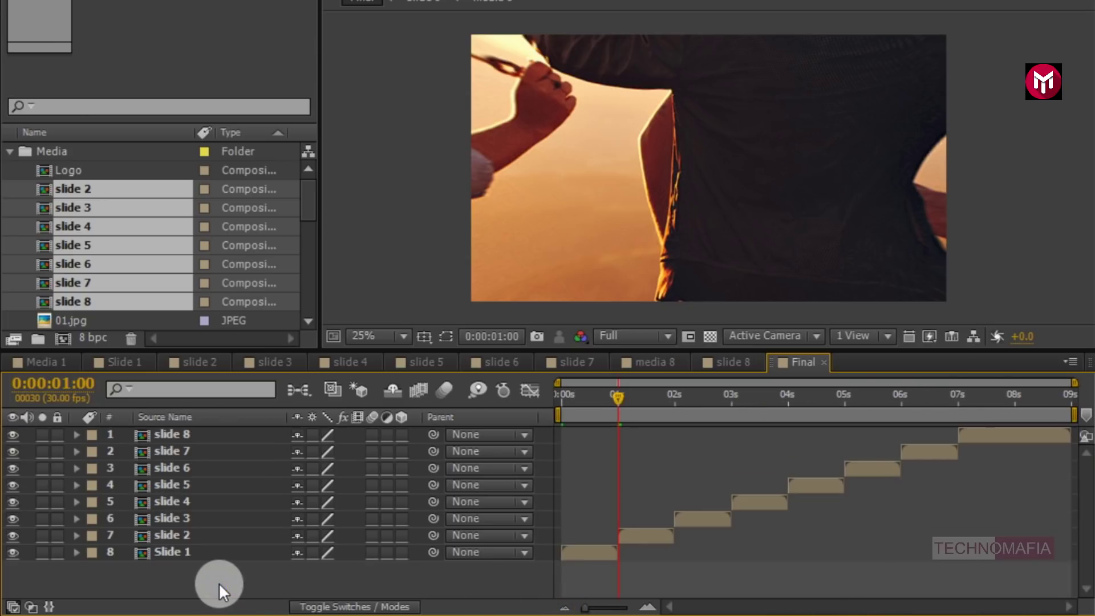
# - Add Light Leaks.mov as the top layer of the Final composition, starting at 0 s
pyautogui.click(10, 153)
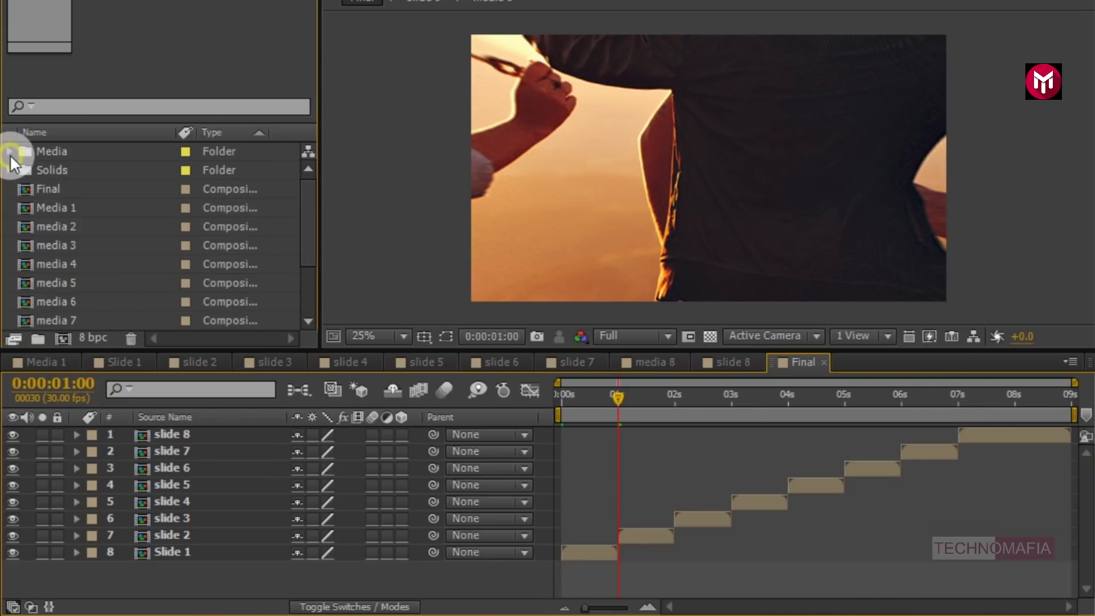
pyautogui.scroll(-3, 39, 211)
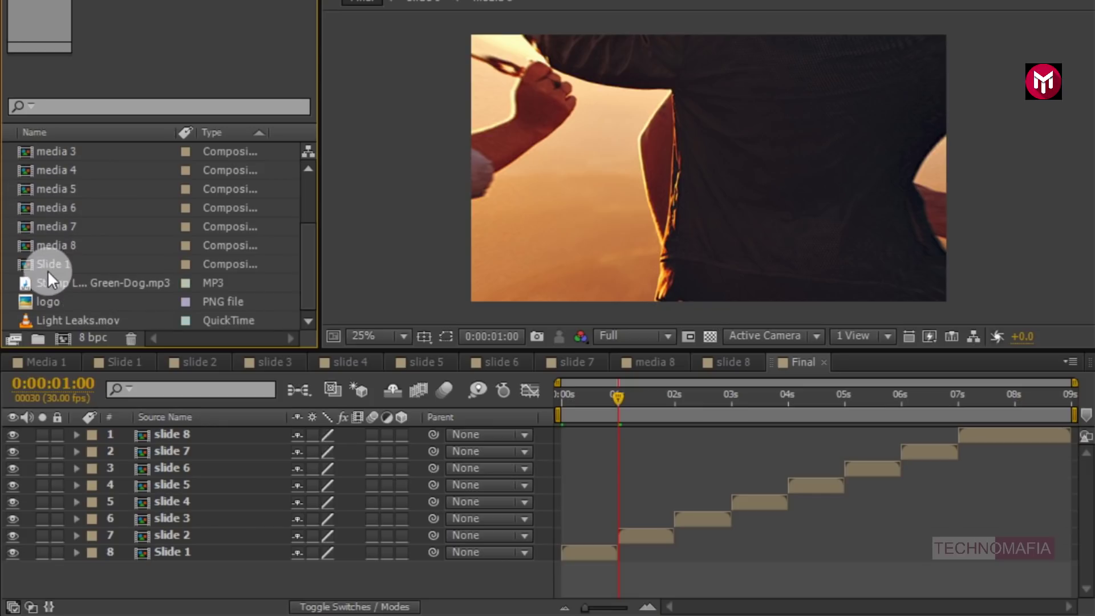
pyautogui.moveTo(62, 324); pyautogui.dragTo(183, 428)
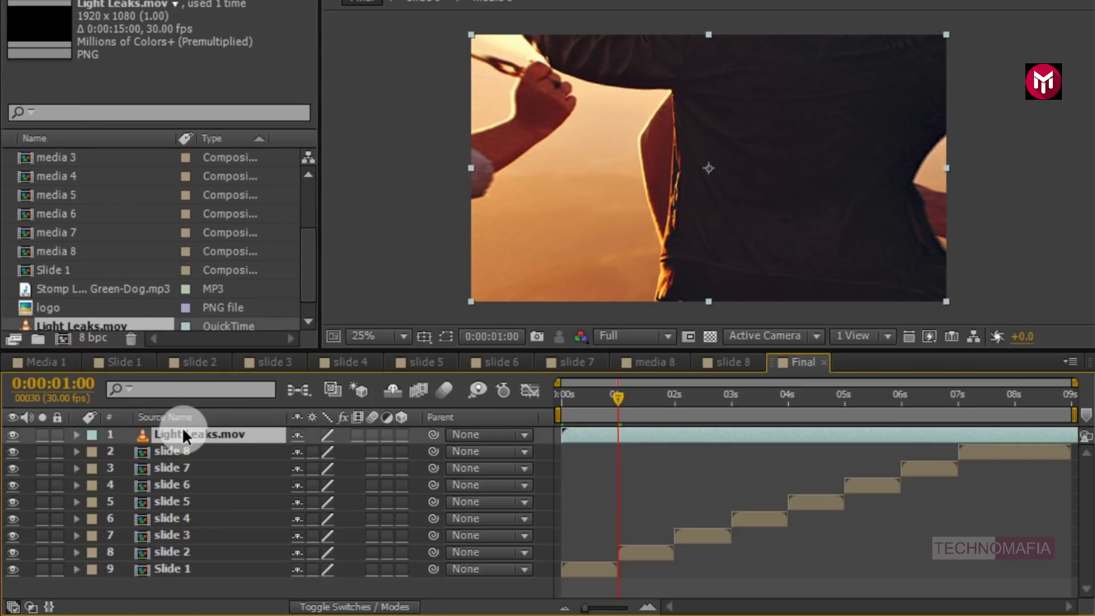
# - Pre-compose the Light Leaks.mov layer as "Light leaks", moving all attributes into the new composition
pyautogui.rightClick(173, 431)
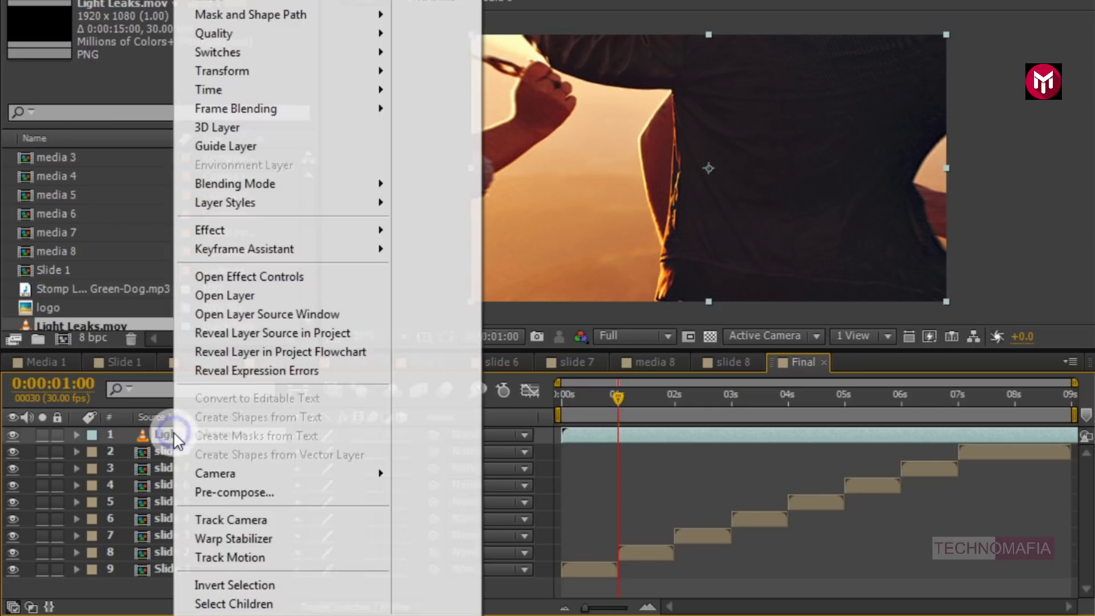
pyautogui.click(214, 489)
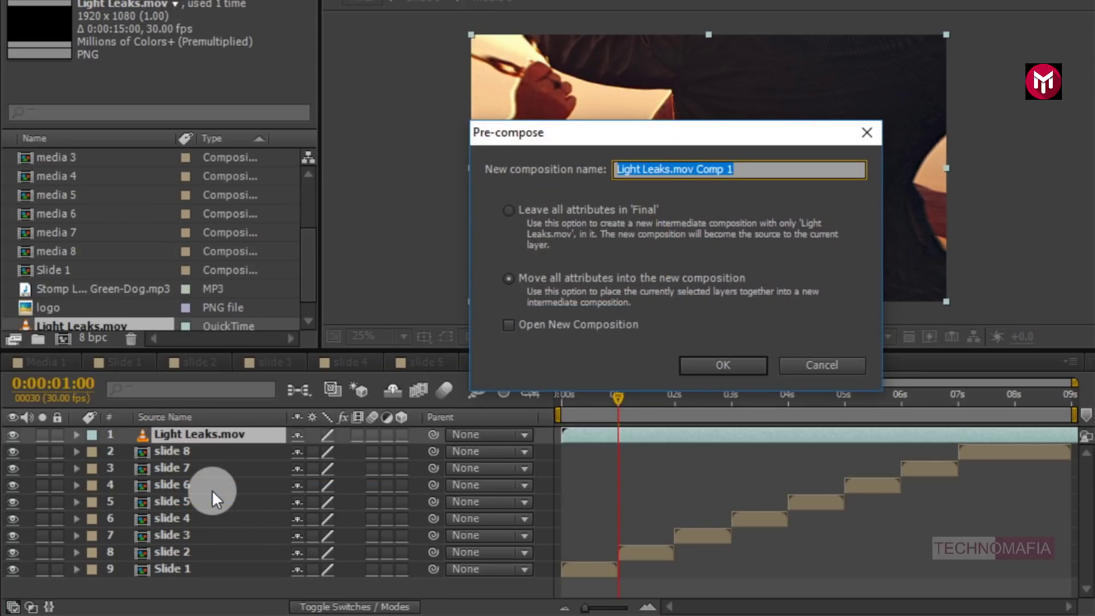
pyautogui.write('Light leaks')
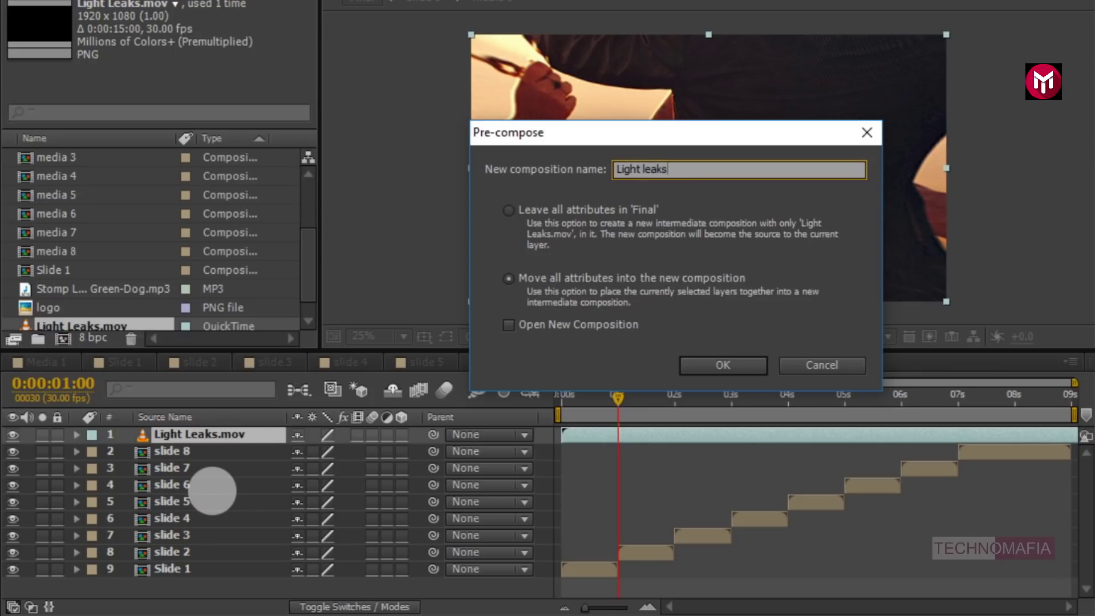
pyautogui.click(707, 368)
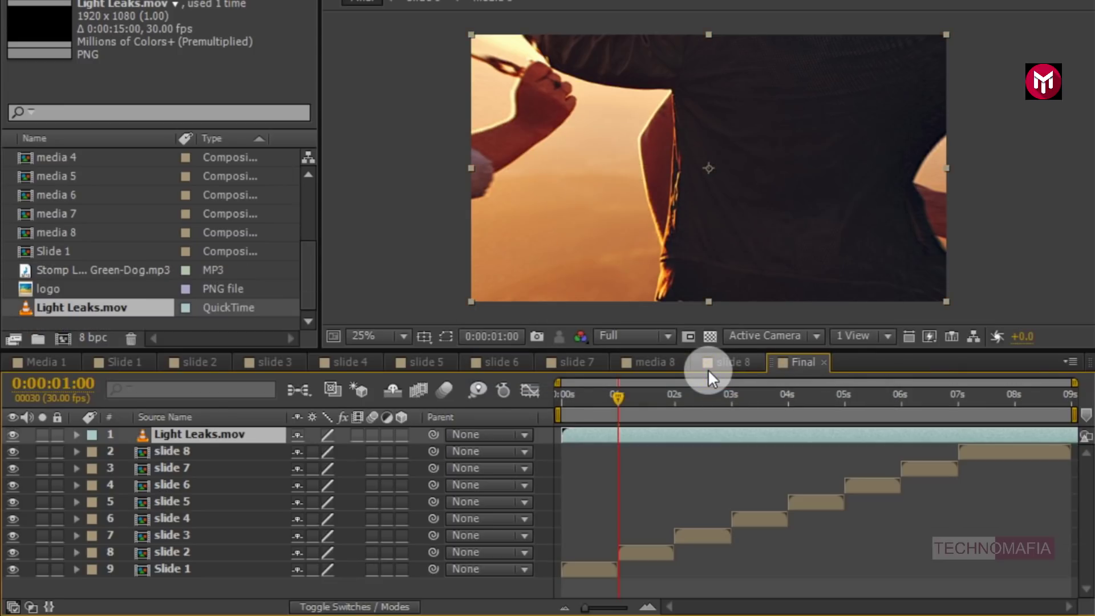
# - Set the blending mode of the Light leaks layer to Add
pyautogui.click(346, 606)
pyautogui.click(312, 433)
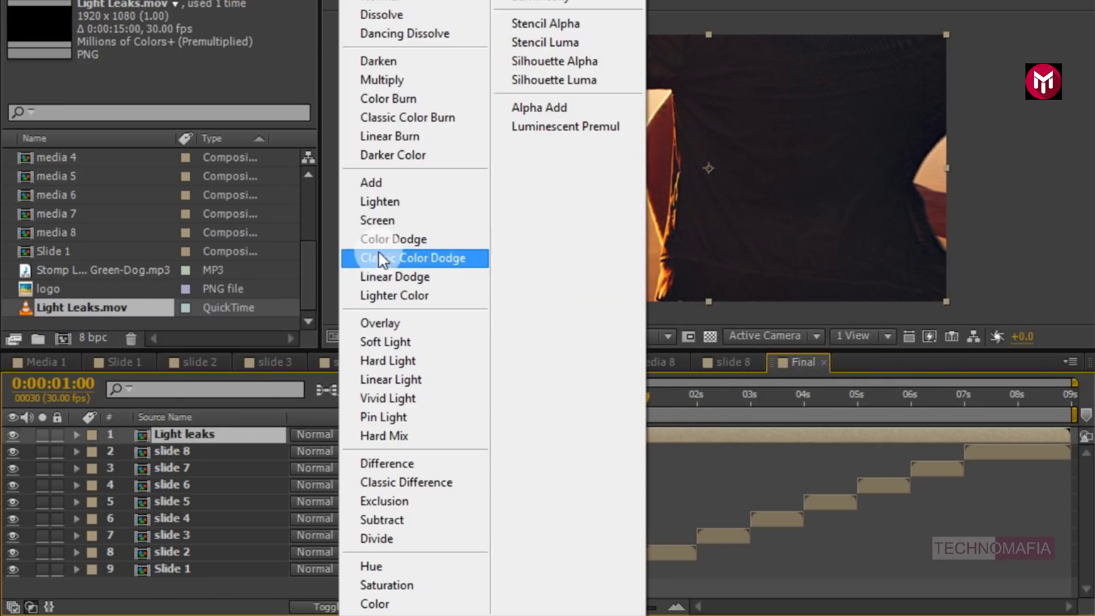
pyautogui.click(367, 188)
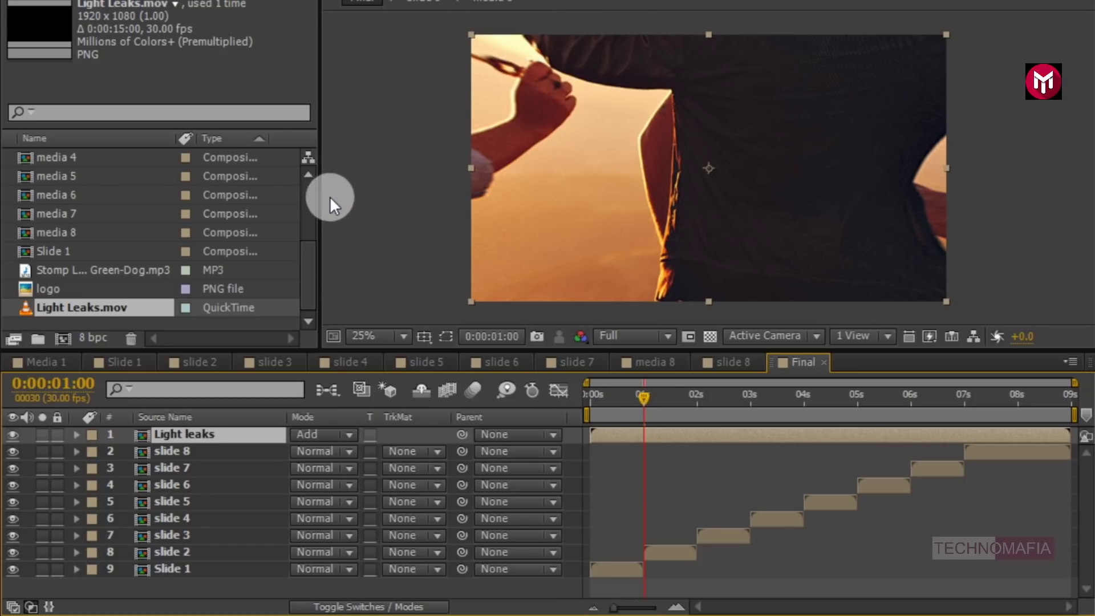
# - Add a new adjustment layer above the Light leaks layer in the Final composition and move to 0:00:01:14 for previewing
pyautogui.rightClick(251, 580)
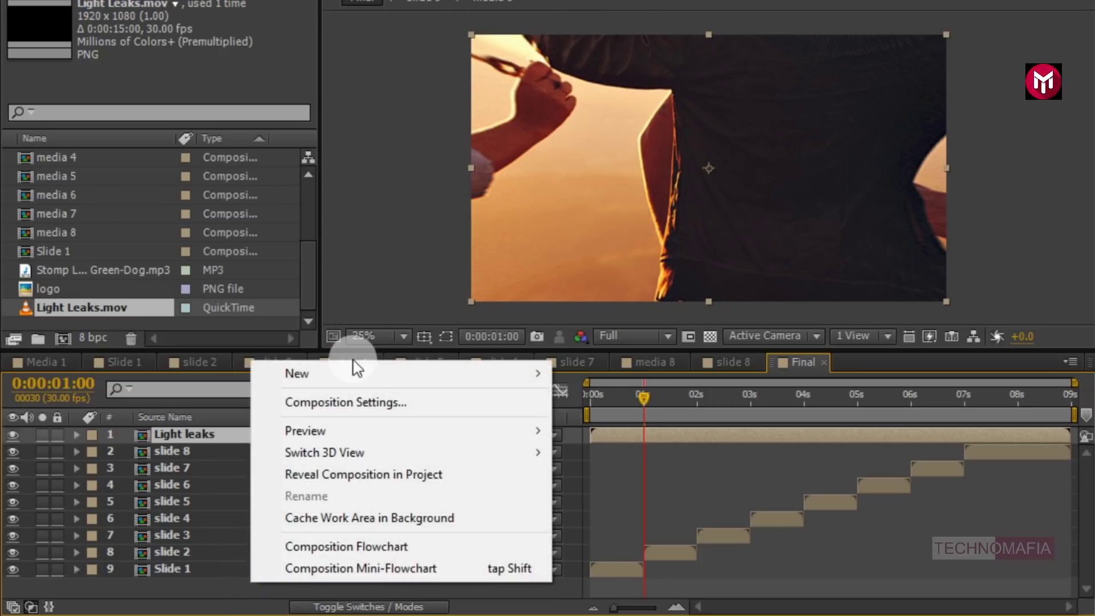
pyautogui.click(507, 375)
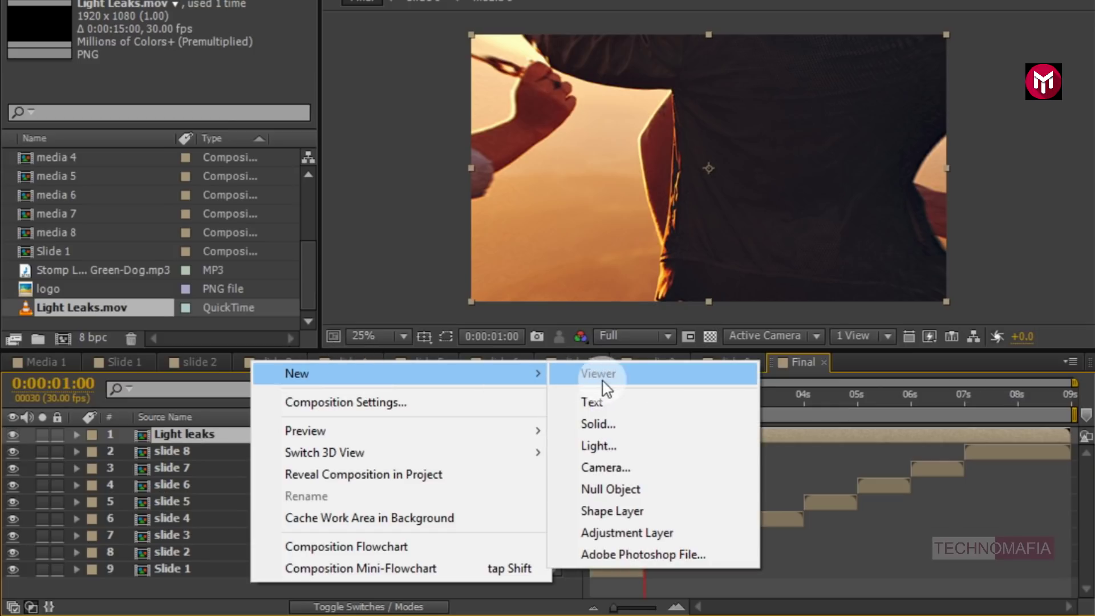
pyautogui.click(604, 525)
pyautogui.click(668, 396)
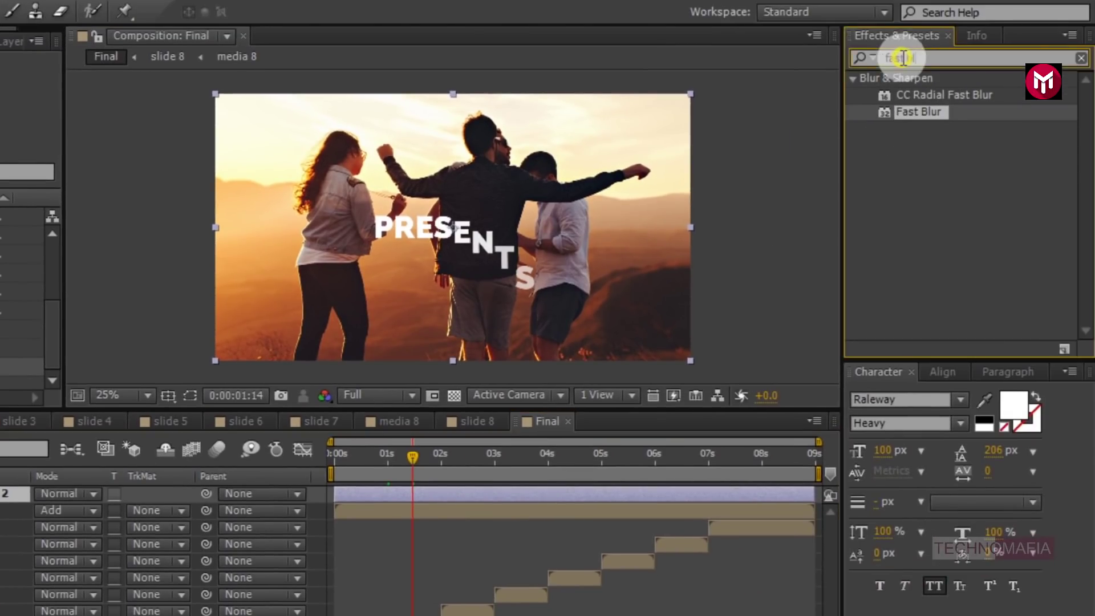
# - Apply the Levels effect to the new adjustment layer with Input Black 3 and Input White 225
pyautogui.click(903, 57)
pyautogui.write('leve')
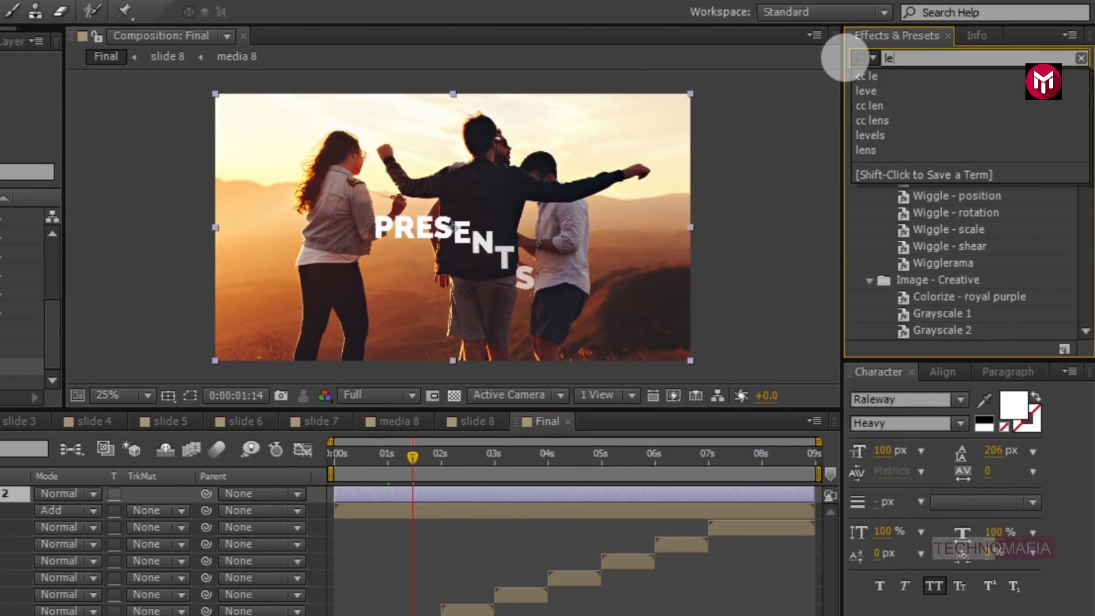
pyautogui.doubleClick(904, 175)
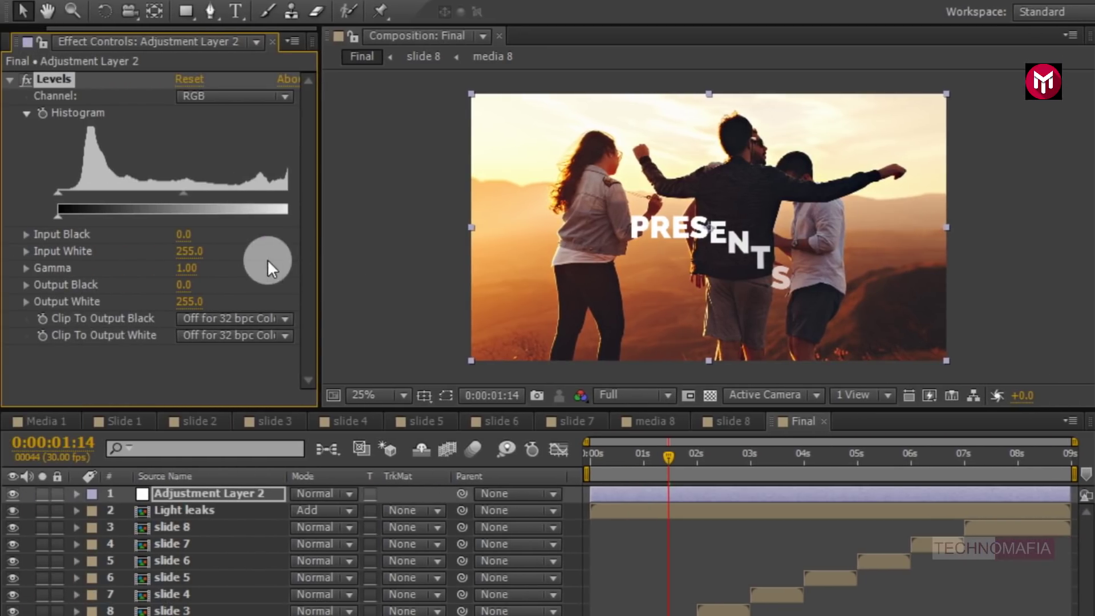
pyautogui.click(183, 235)
pyautogui.write('3')
pyautogui.press('Return')
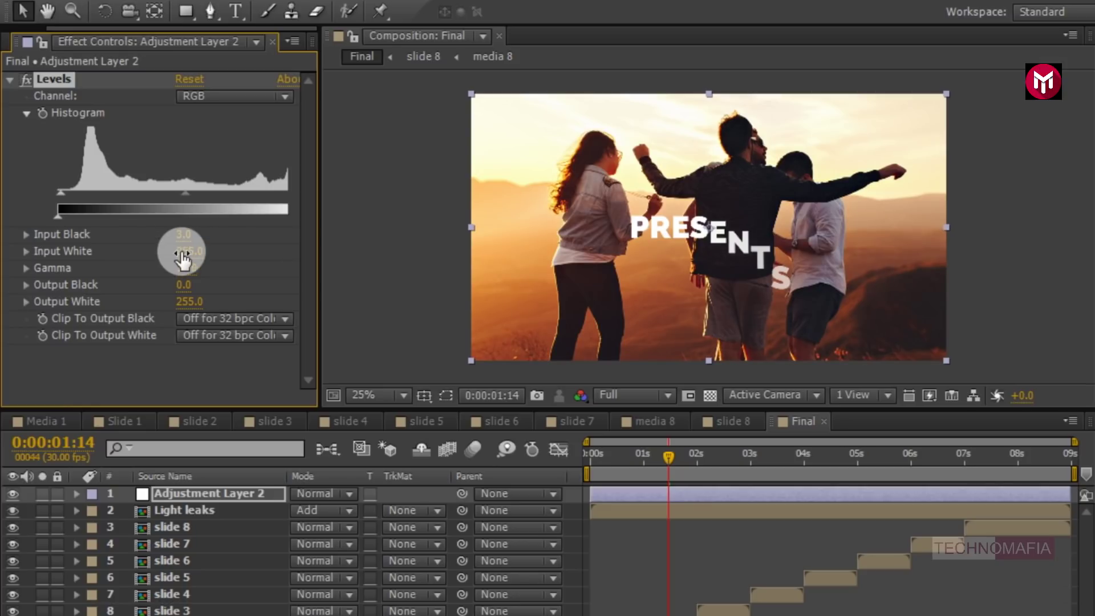
pyautogui.click(182, 253)
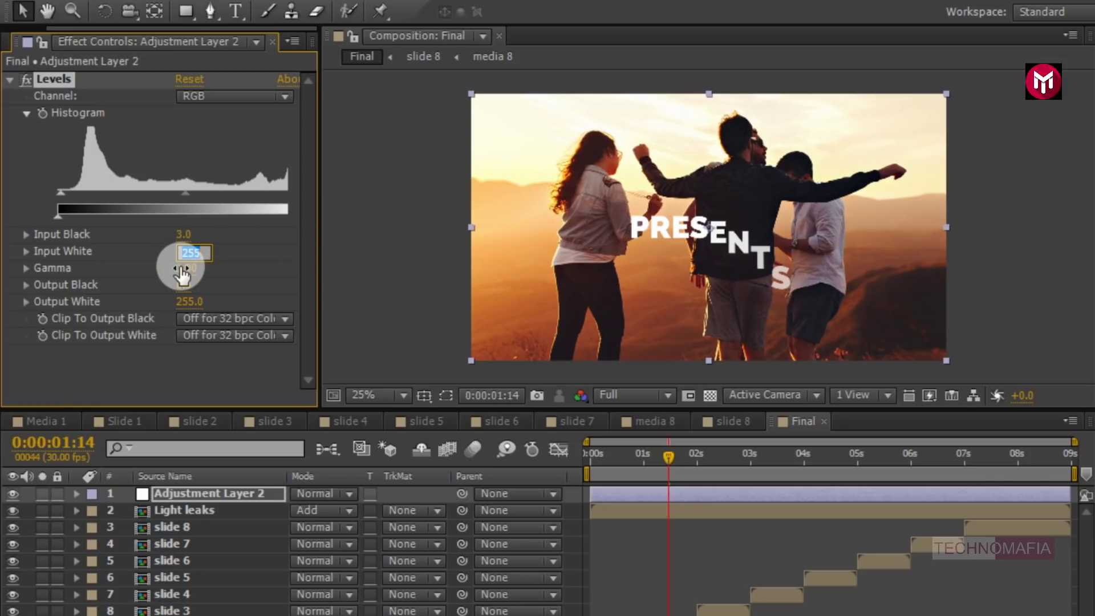
pyautogui.write('22')
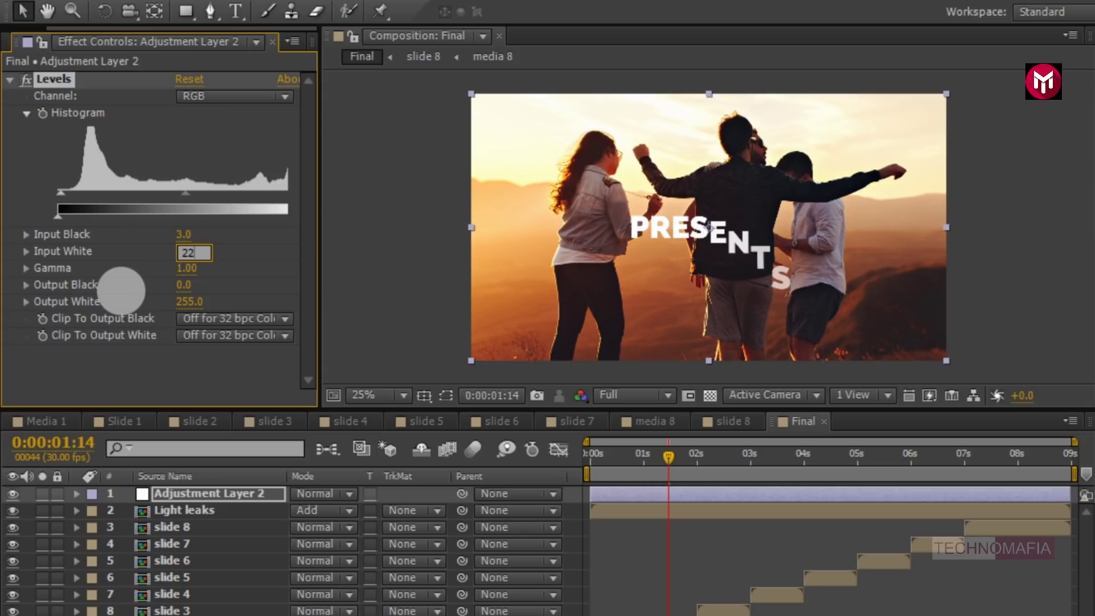
pyautogui.write('5')
pyautogui.press('Return')
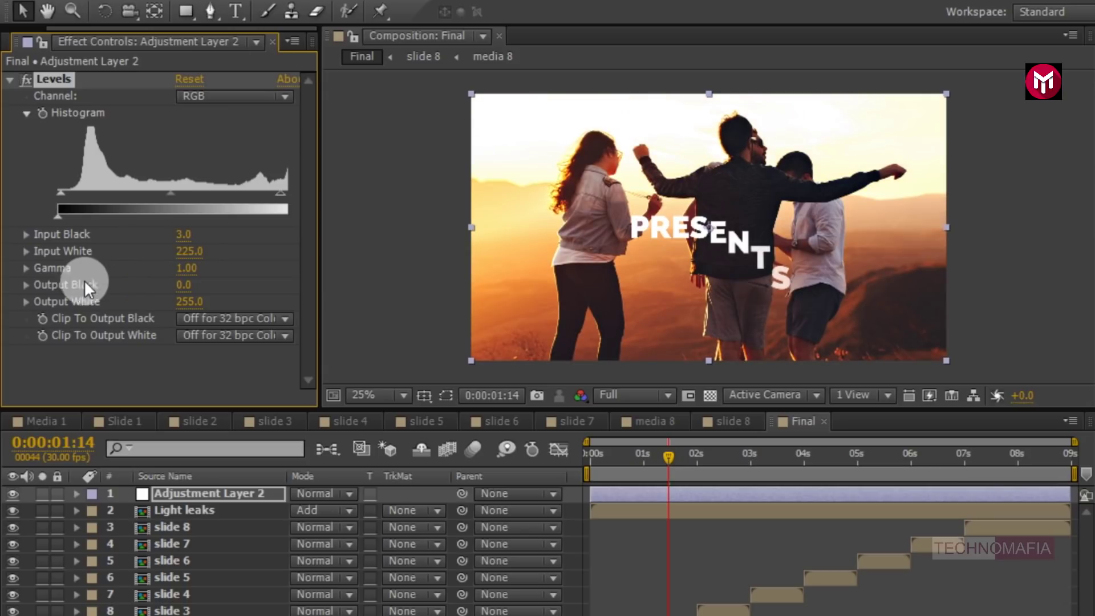
pyautogui.click(10, 80)
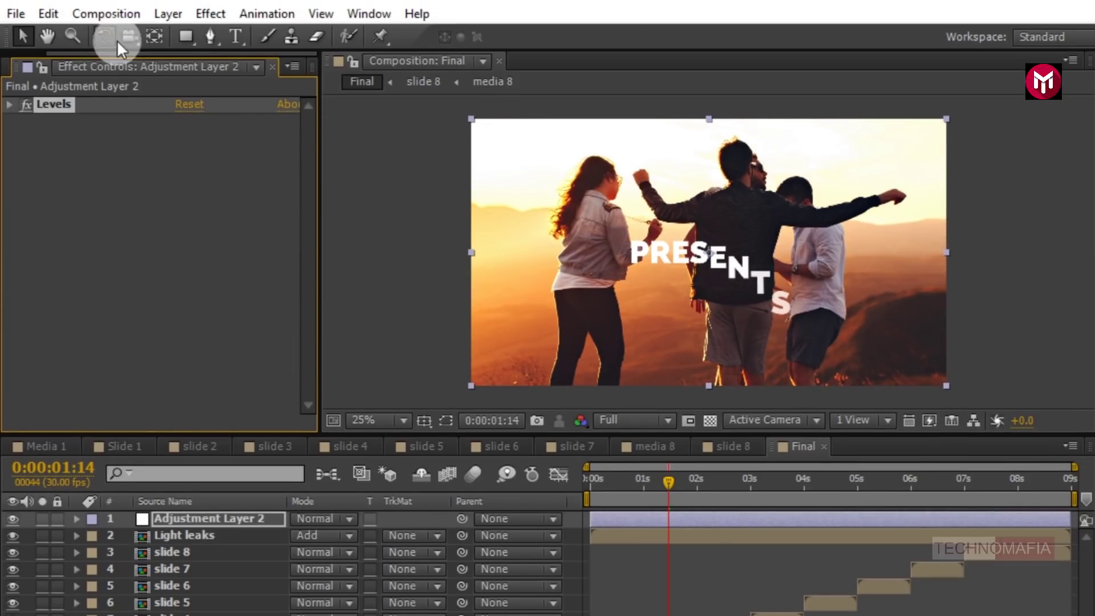
# - Add a second adjustment layer above the one carrying the Levels effect
pyautogui.click(168, 14)
pyautogui.moveTo(212, 43)
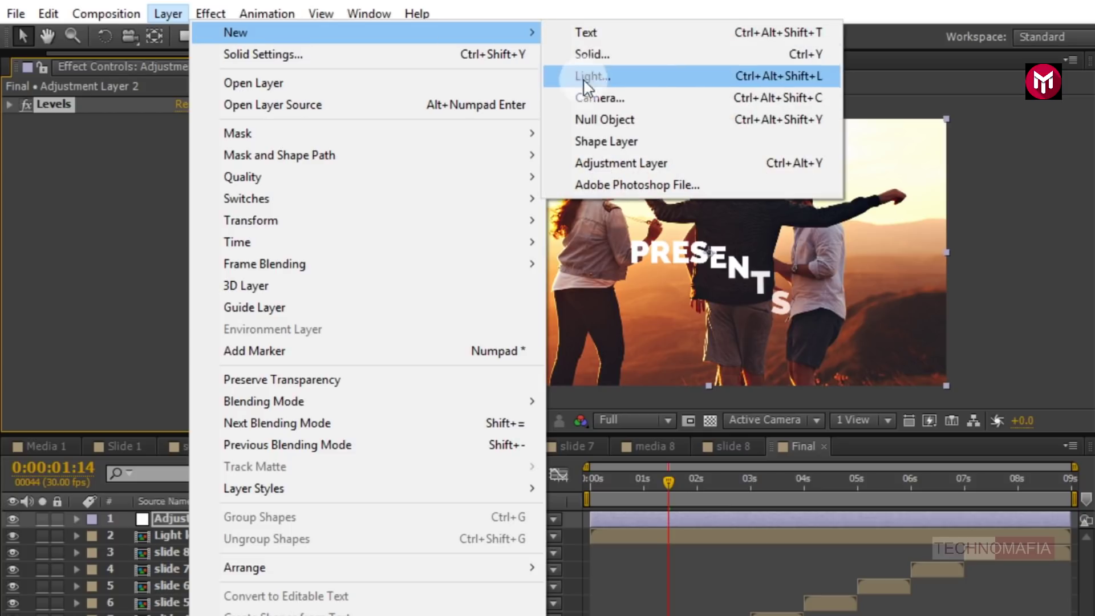
pyautogui.click(604, 162)
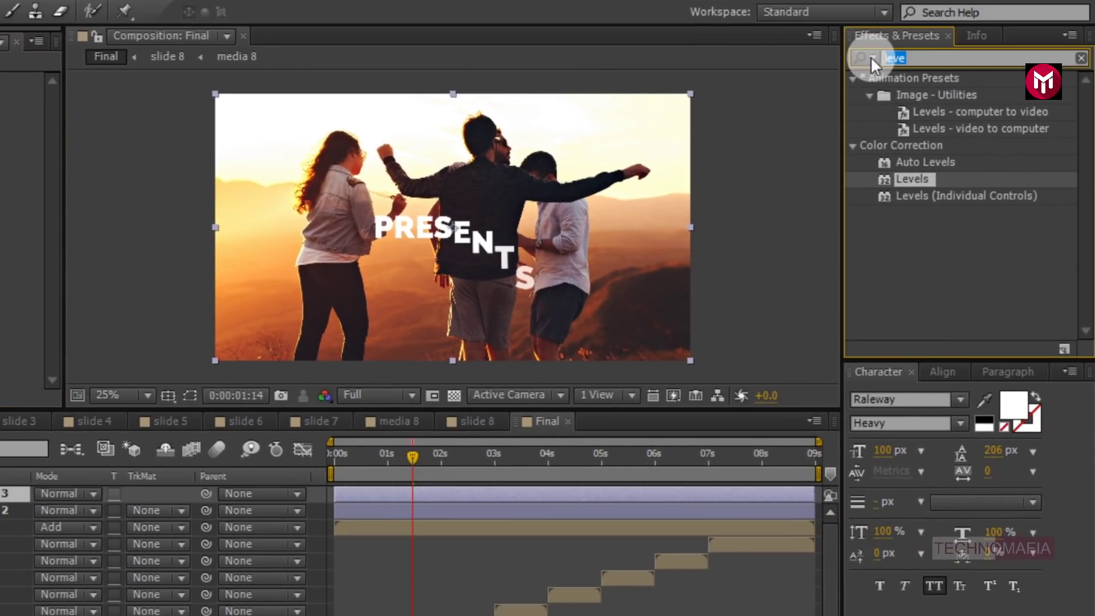
# - Apply the Sharpen effect to the topmost adjustment layer with a Sharpen Amount of 20
pyautogui.click(871, 57)
pyautogui.write('shar')
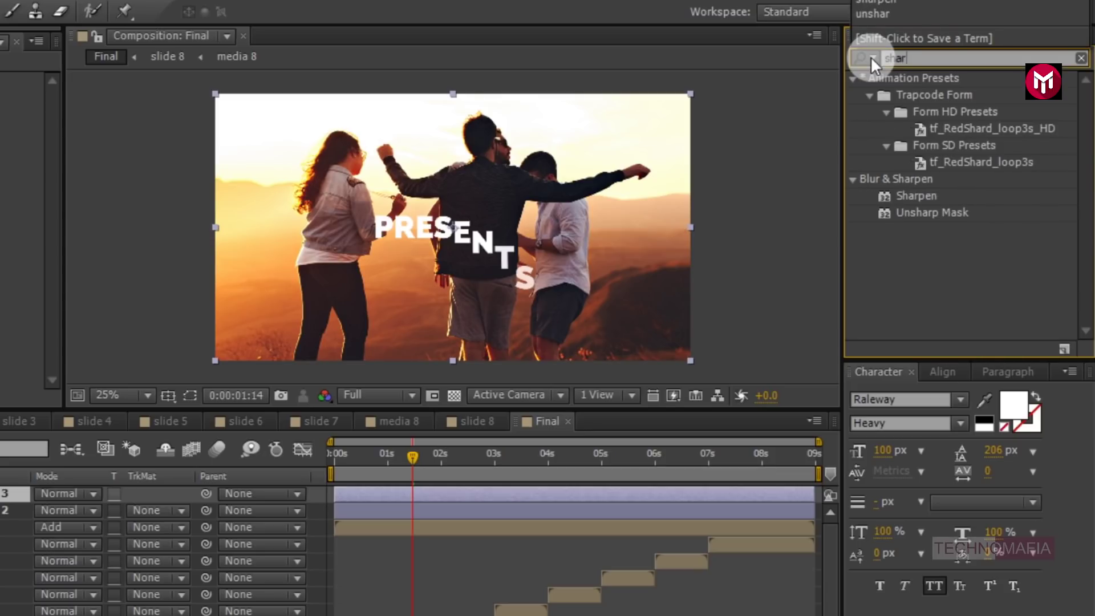
pyautogui.click(912, 194)
pyautogui.doubleClick(913, 194)
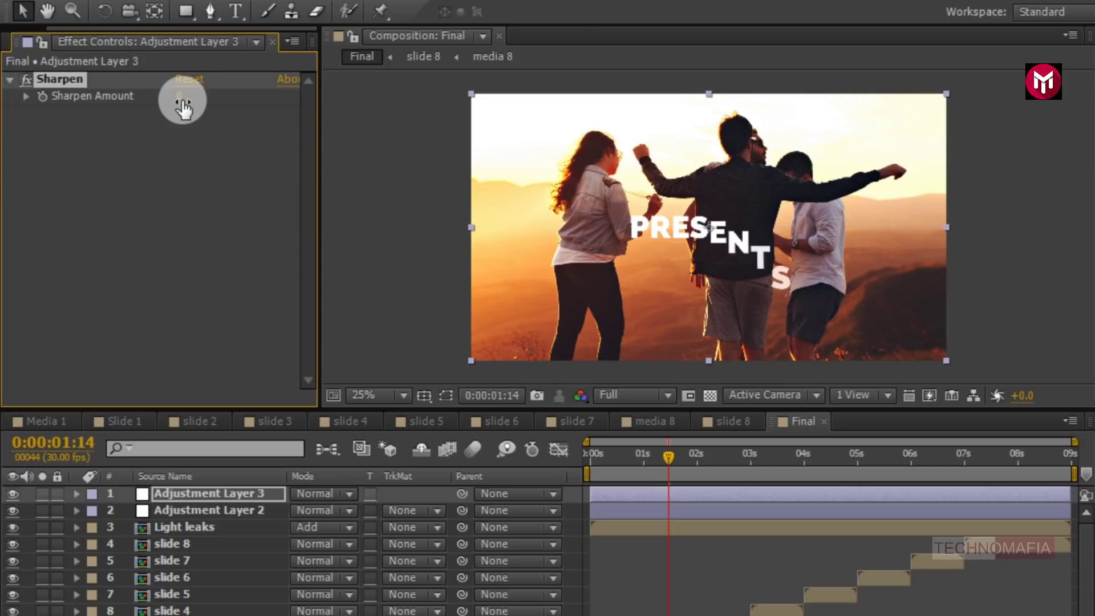
pyautogui.click(181, 102)
pyautogui.write('20')
pyautogui.press('Return')
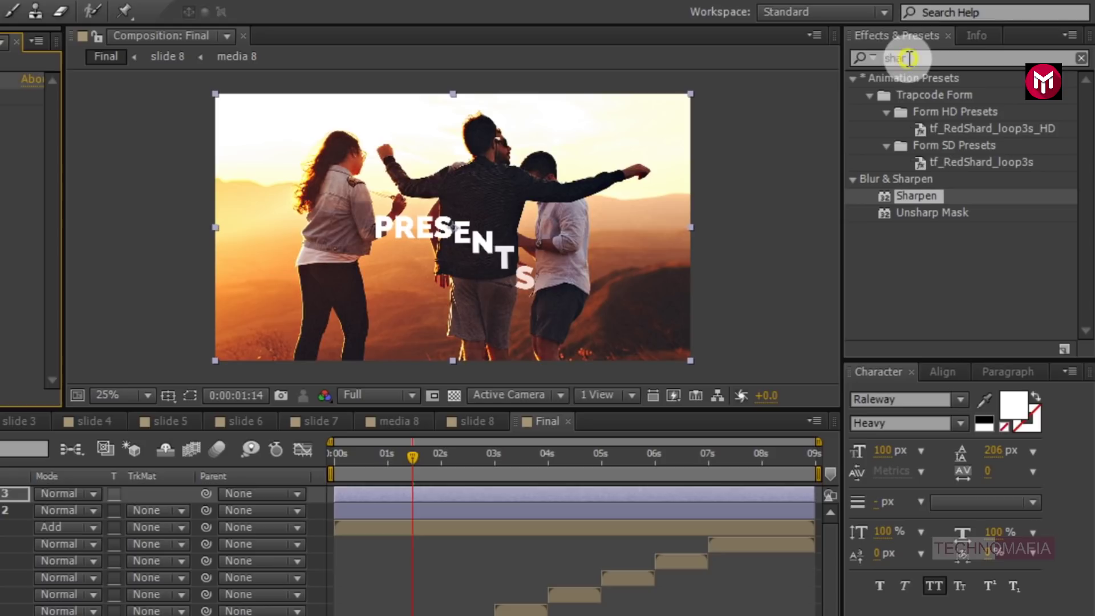
# - Add the Vibrance effect to the sharpened adjustment layer with Vibrance 75 and Saturation 15
pyautogui.click(911, 58)
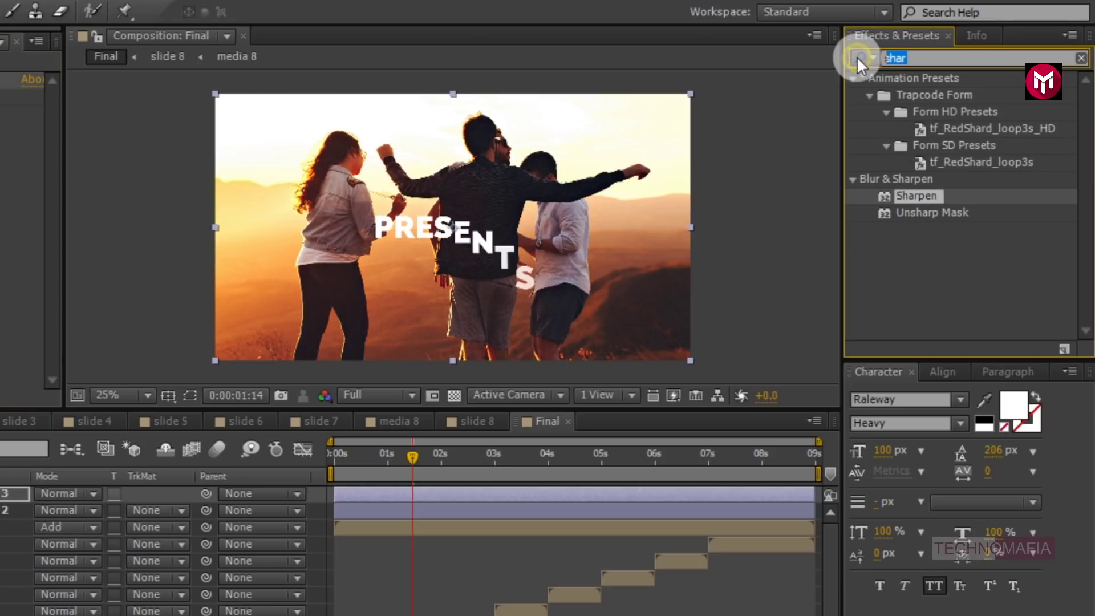
pyautogui.write('vibr')
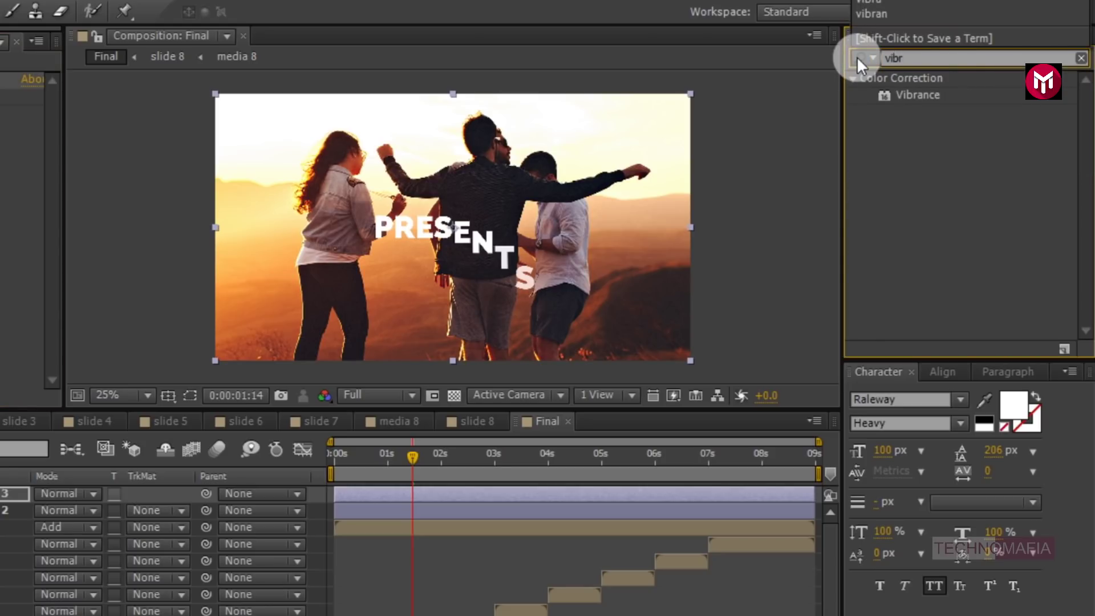
pyautogui.click(907, 95)
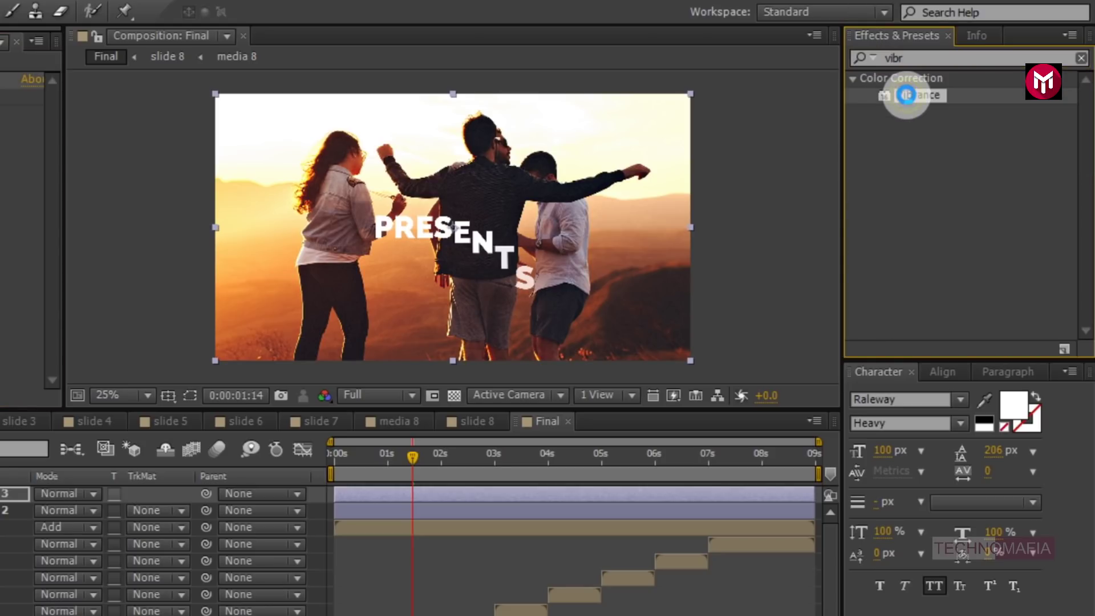
pyautogui.moveTo(908, 95); pyautogui.dragTo(202, 166)
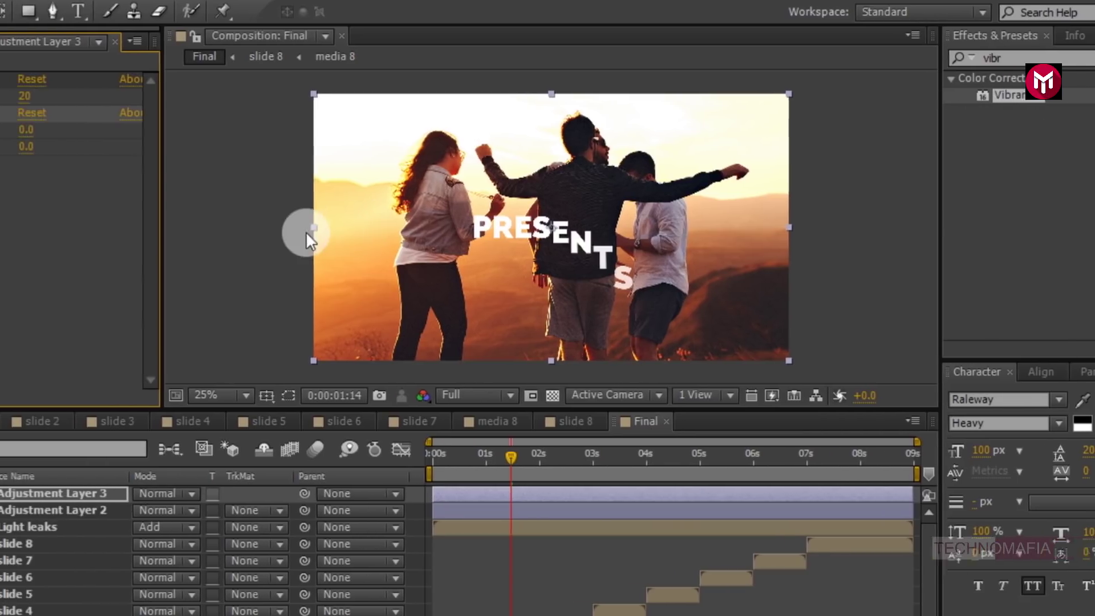
pyautogui.click(182, 132)
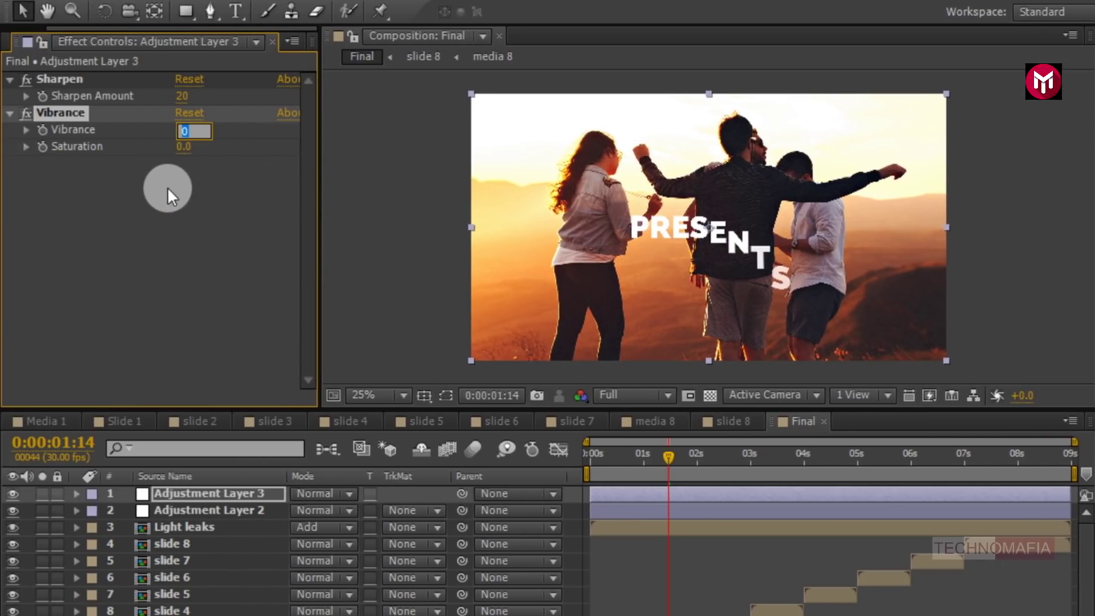
pyautogui.press('Return')
pyautogui.click(182, 148)
pyautogui.write('15')
pyautogui.click(159, 178)
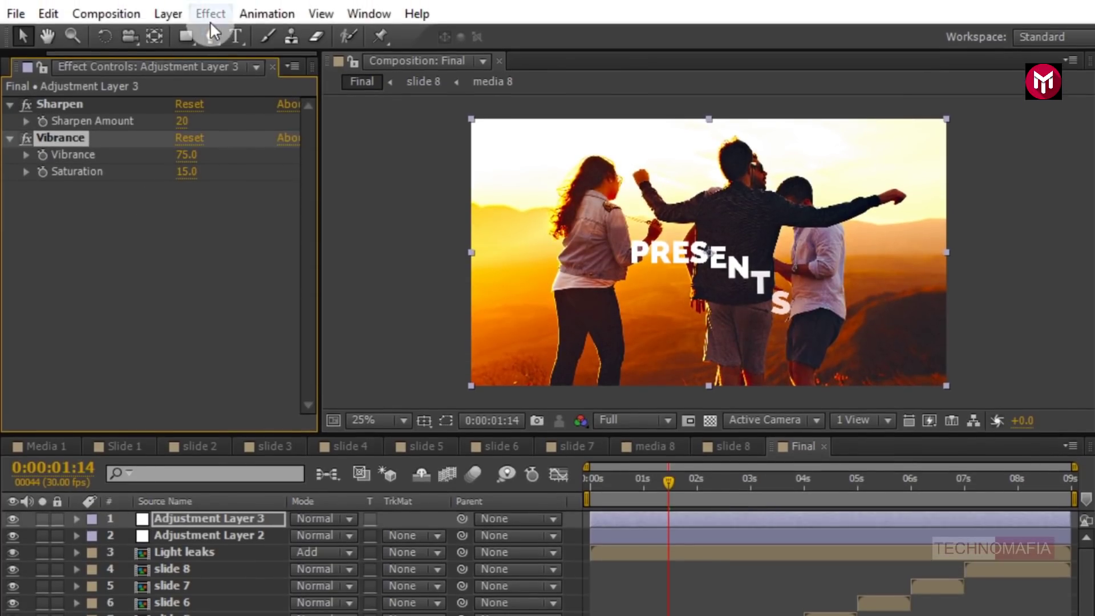
# - Add a third adjustment layer above the one with Sharpen and Vibrance
pyautogui.click(171, 16)
pyautogui.moveTo(239, 31)
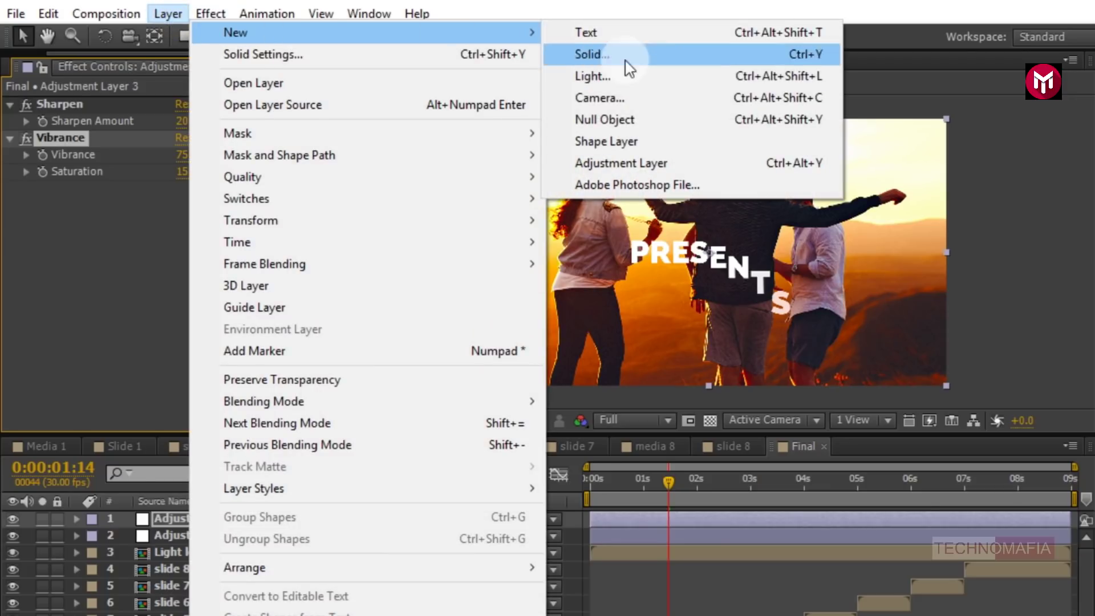
pyautogui.click(628, 164)
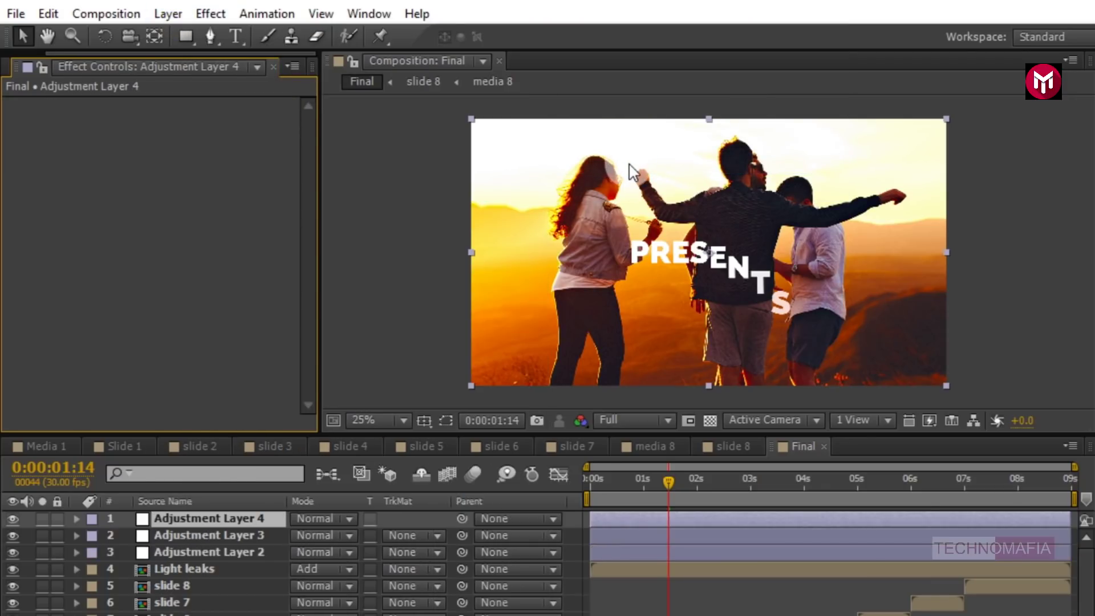
# - Draw a centred elliptical mask nearly filling the frame on the top adjustment layer and set its mode to Subtract
pyautogui.click(182, 36)
pyautogui.moveTo(183, 36); pyautogui.dragTo(258, 84)
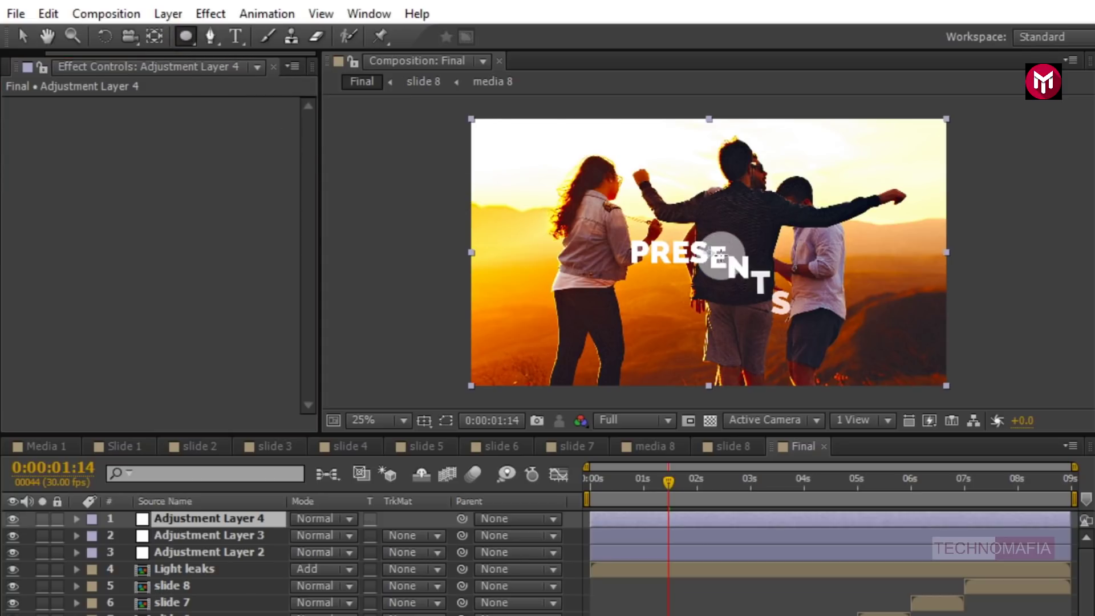
pyautogui.moveTo(709, 250)
pyautogui.mouseDown()
pyautogui.moveTo(806, 229)
pyautogui.moveTo(921, 126)
pyautogui.moveTo(924, 91)
pyautogui.mouseUp()
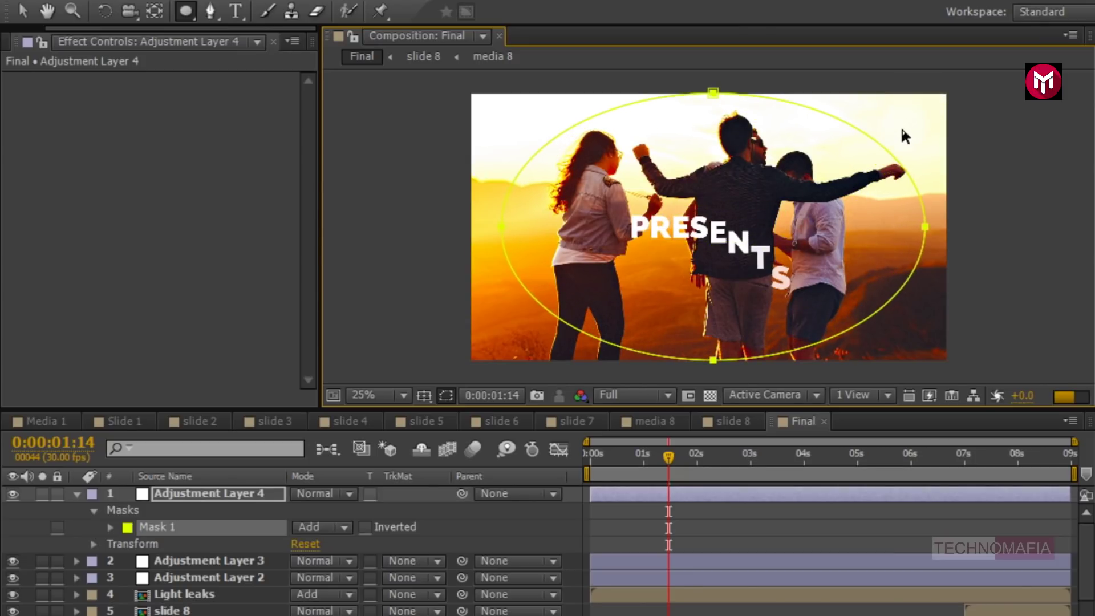
pyautogui.click(308, 526)
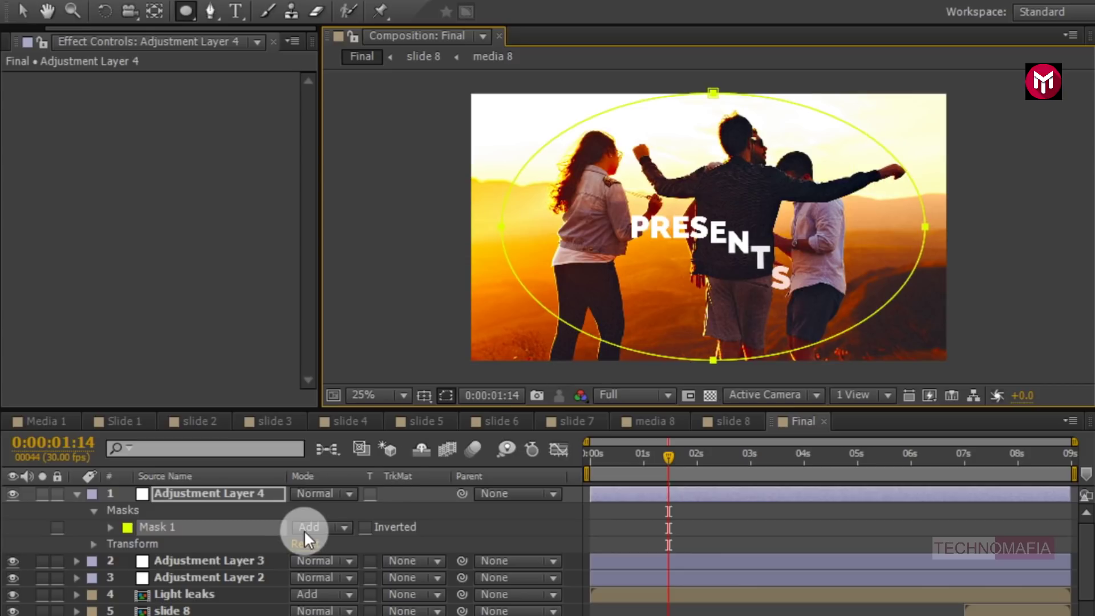
pyautogui.click(323, 421)
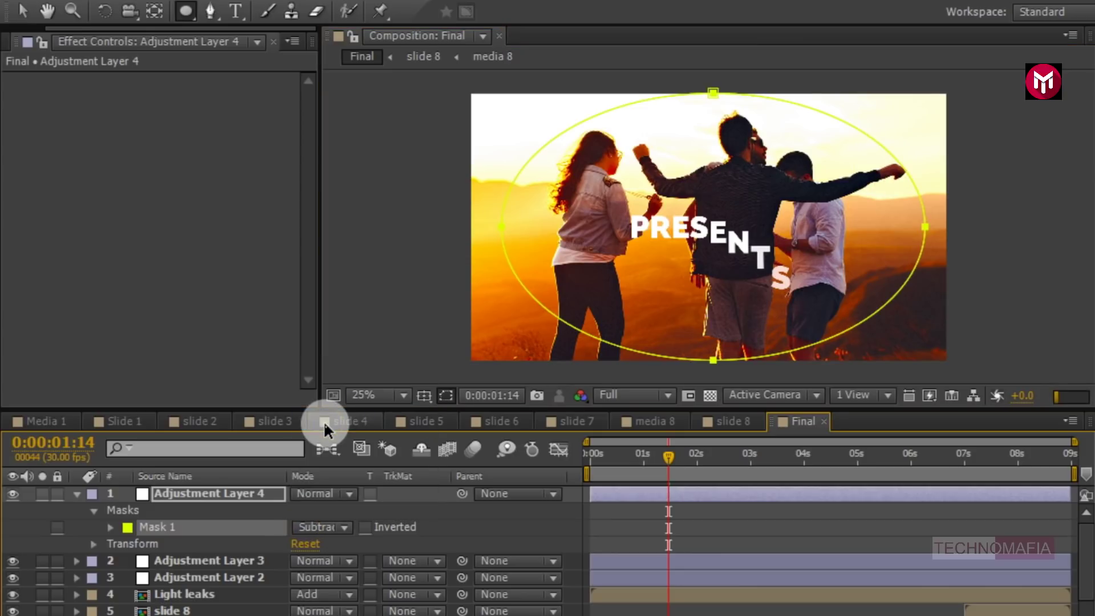
# - Set the elliptical mask's feather to 300 pixels and collapse the layer's properties
pyautogui.click(146, 524)
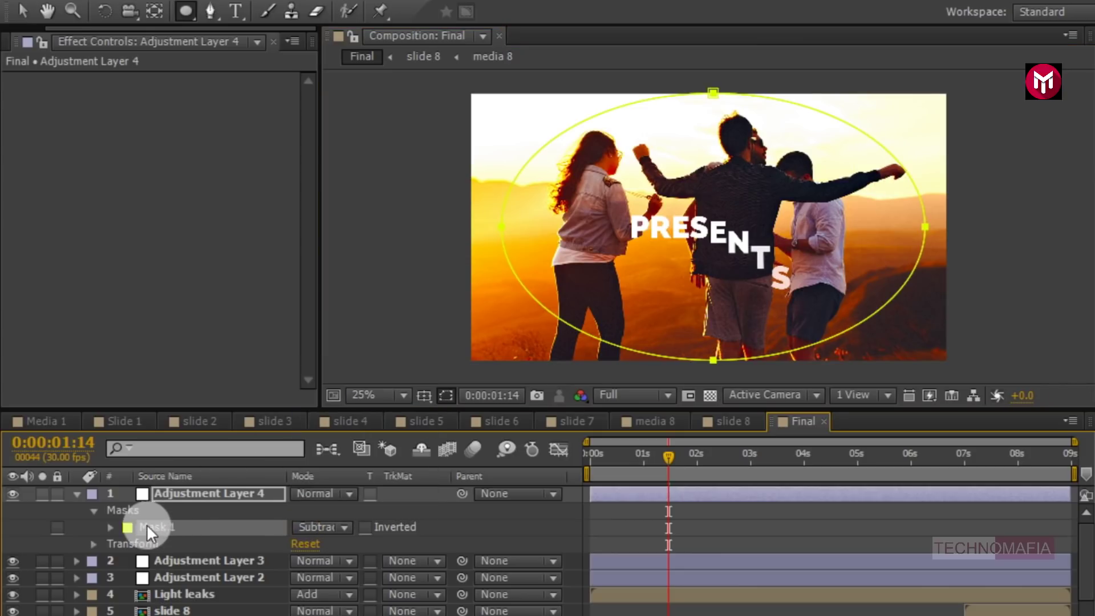
pyautogui.click(110, 527)
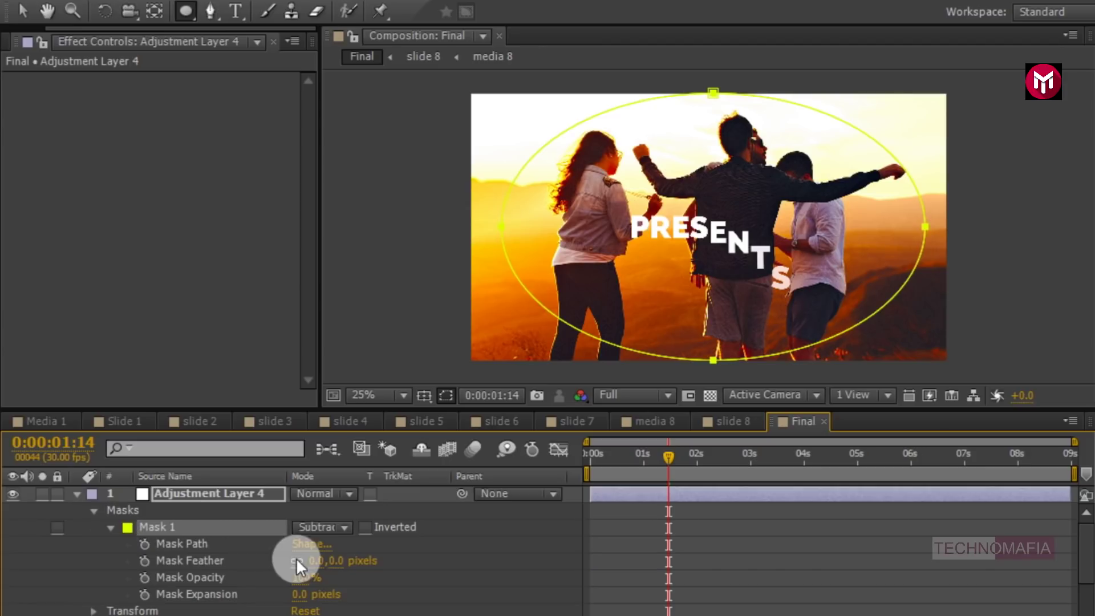
pyautogui.click(317, 561)
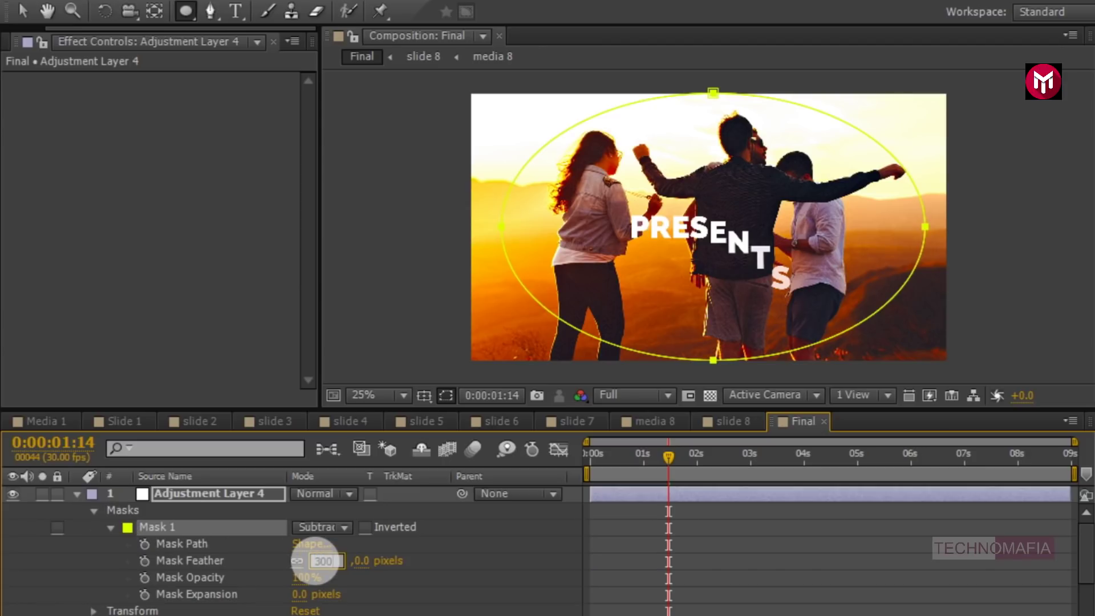
pyautogui.press('Return')
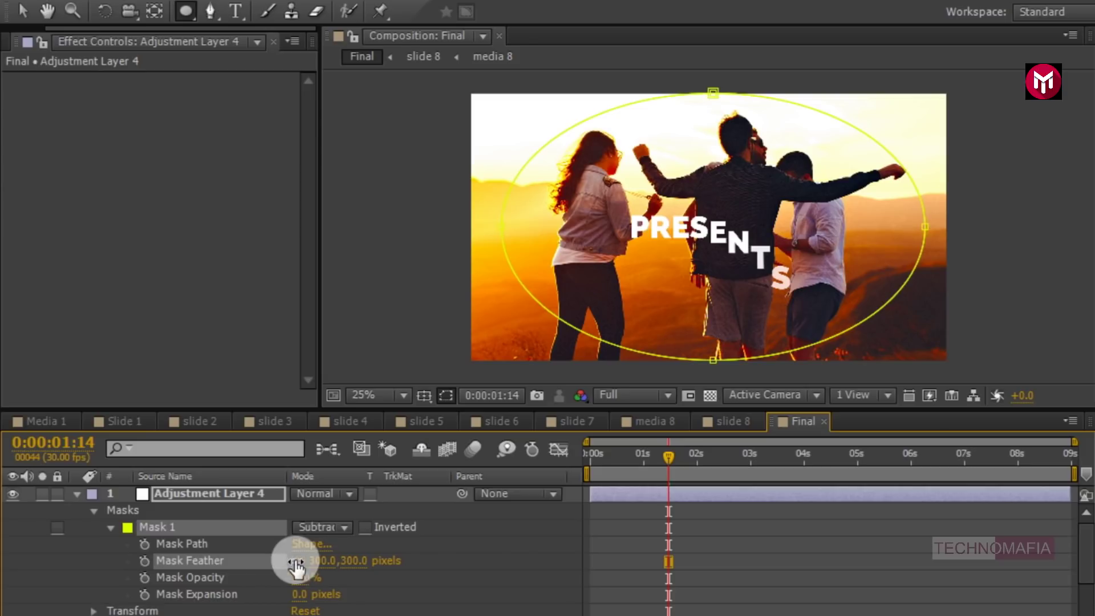
pyautogui.click(77, 495)
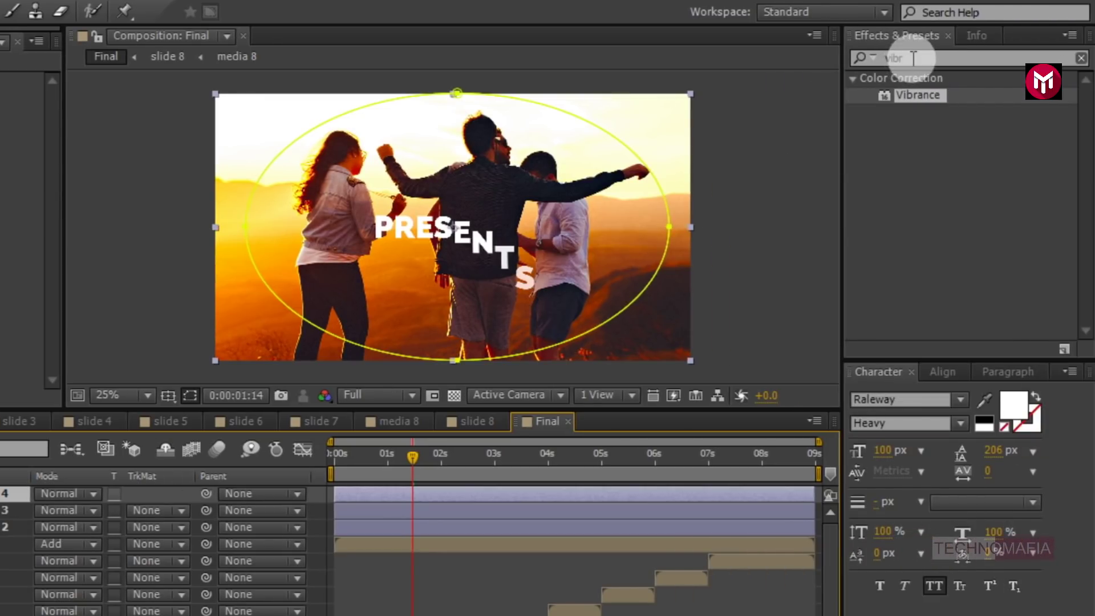
# - Apply the Curves effect to the masked adjustment layer and pull the middle of the RGB curve down to darken the edges
pyautogui.click(987, 58)
pyautogui.write('curv')
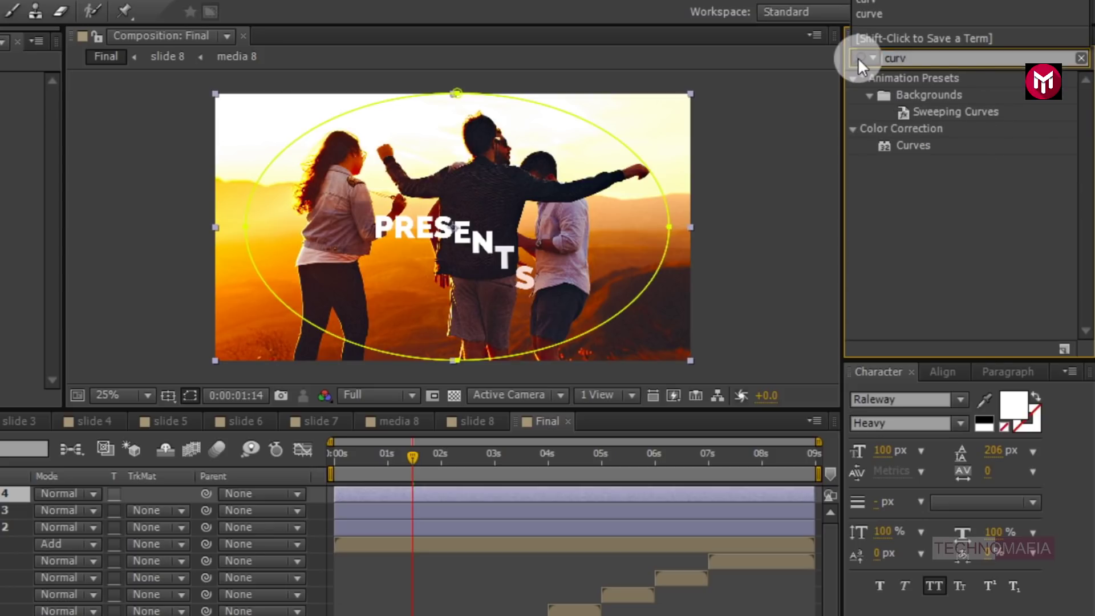
pyautogui.doubleClick(904, 145)
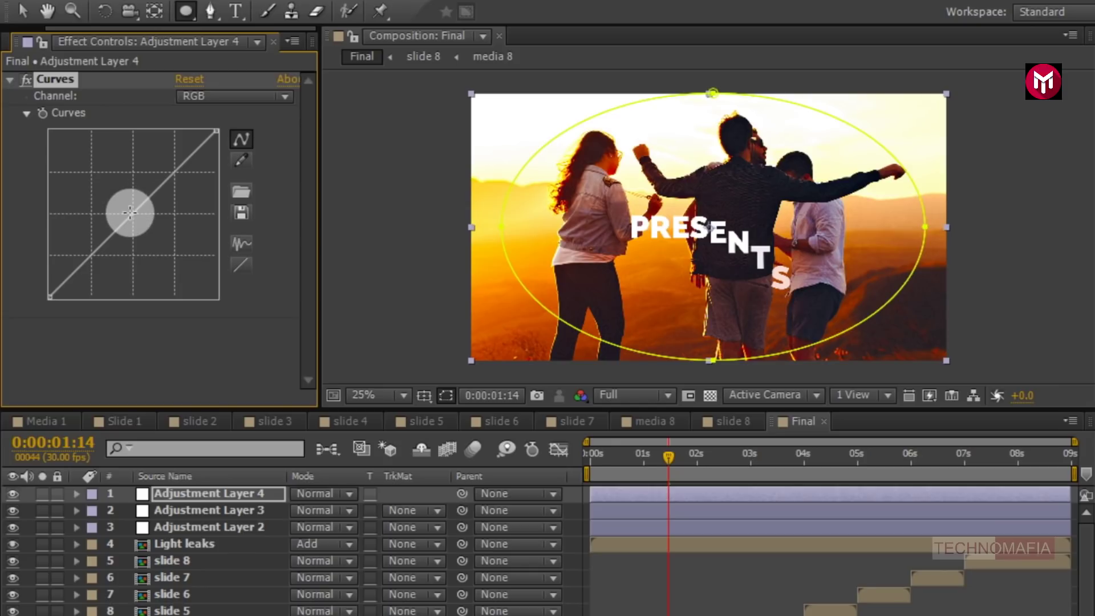
pyautogui.press('v')
pyautogui.moveTo(130, 212); pyautogui.dragTo(145, 230)
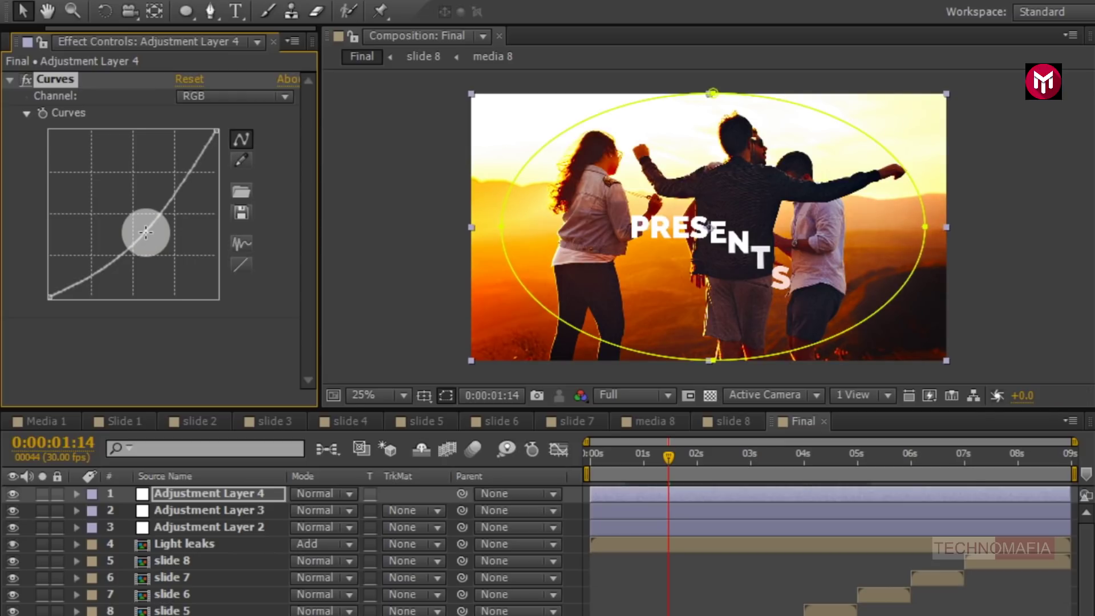
# - Pull the middle of the RGB curve on the masked adjustment layer down slightly further to deepen the vignette
pyautogui.moveTo(145, 229); pyautogui.dragTo(146, 231)
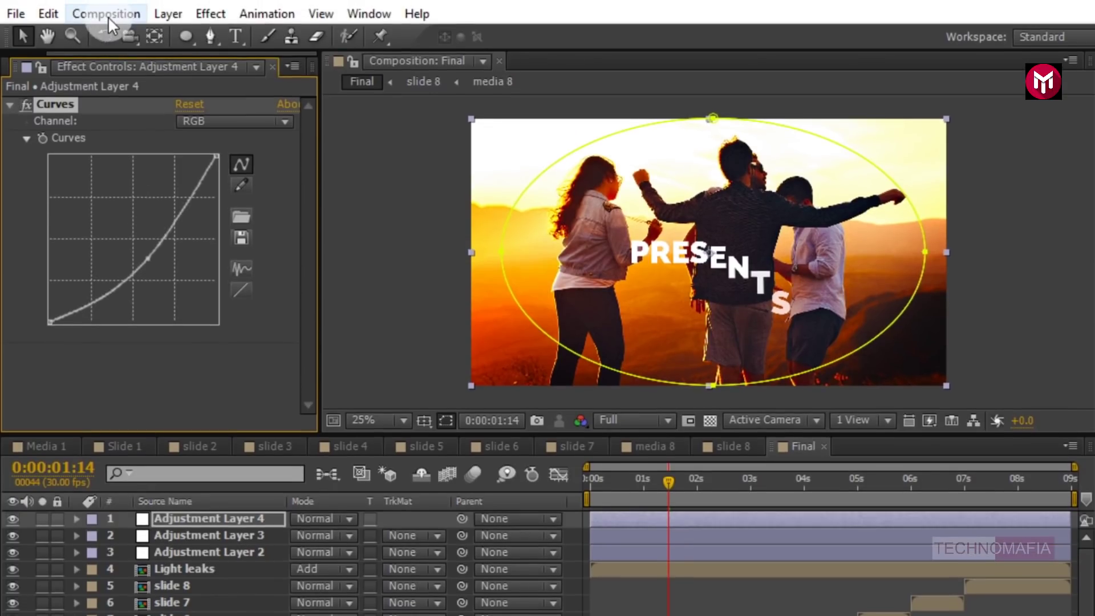
# - Create a new 1920 × 1080, 30 fps composition named Render with a duration of 9 seconds
pyautogui.click(108, 16)
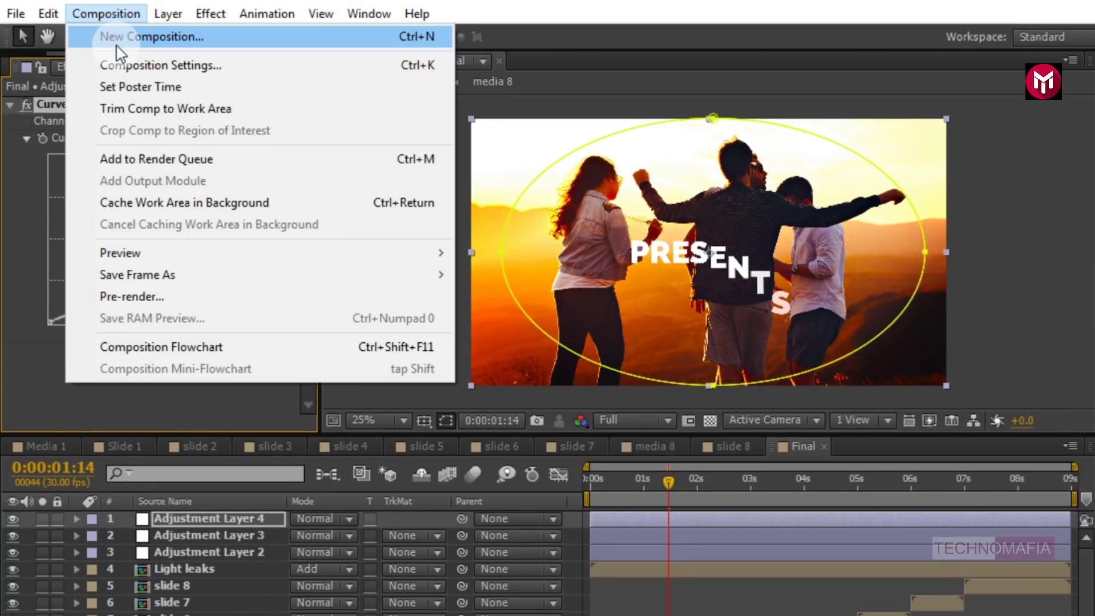
pyautogui.click(114, 38)
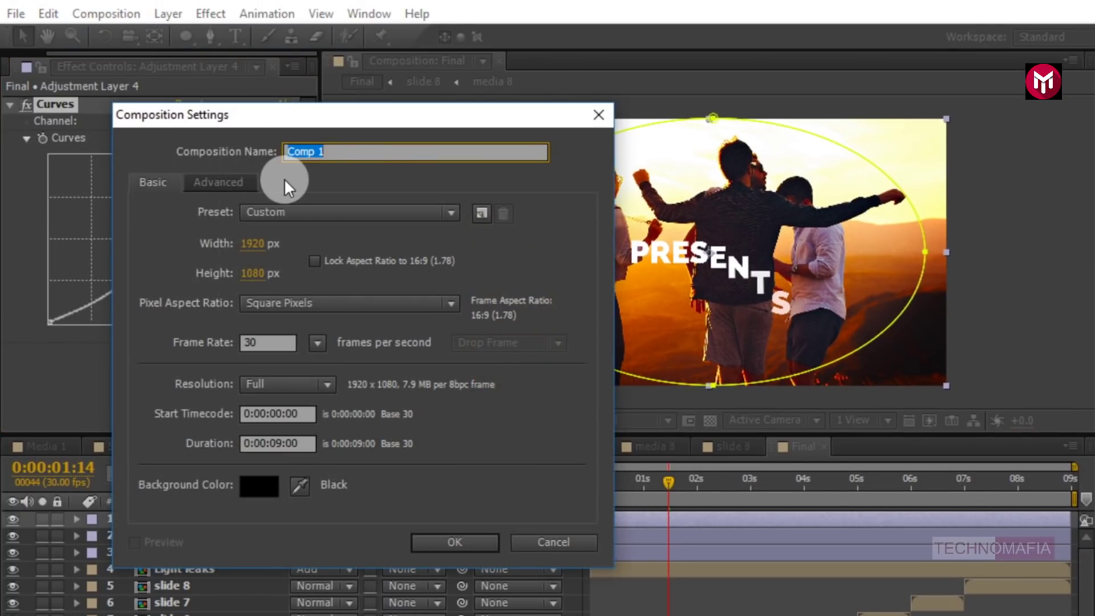
pyautogui.write('R')
pyautogui.click(446, 539)
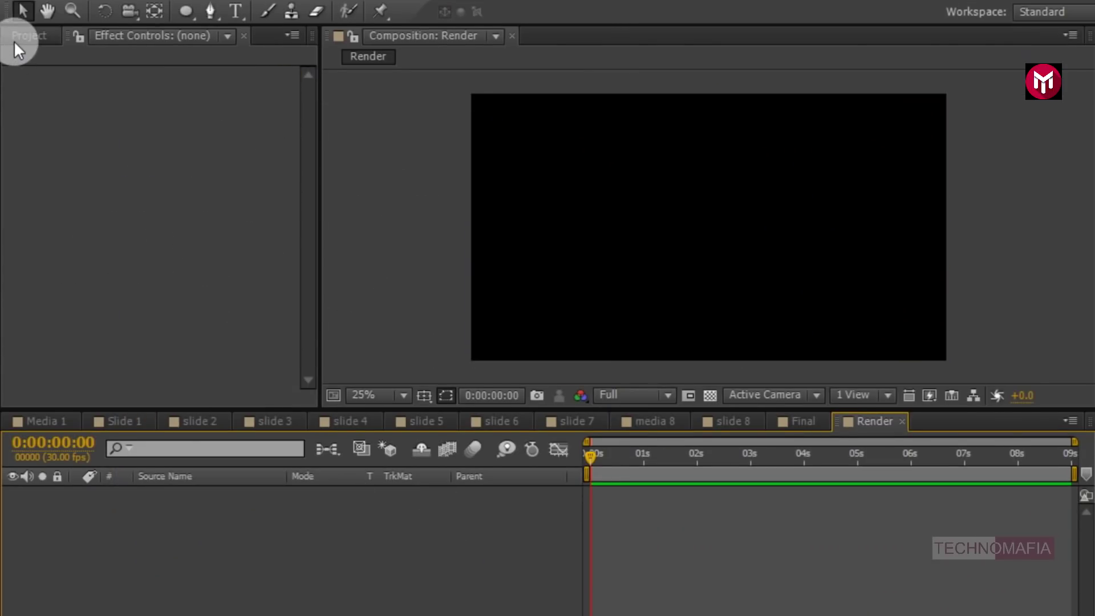
# - Place the Final composition from the project as a layer in the Render composition
pyautogui.click(15, 39)
pyautogui.click(49, 305)
pyautogui.scroll(4, 58, 323)
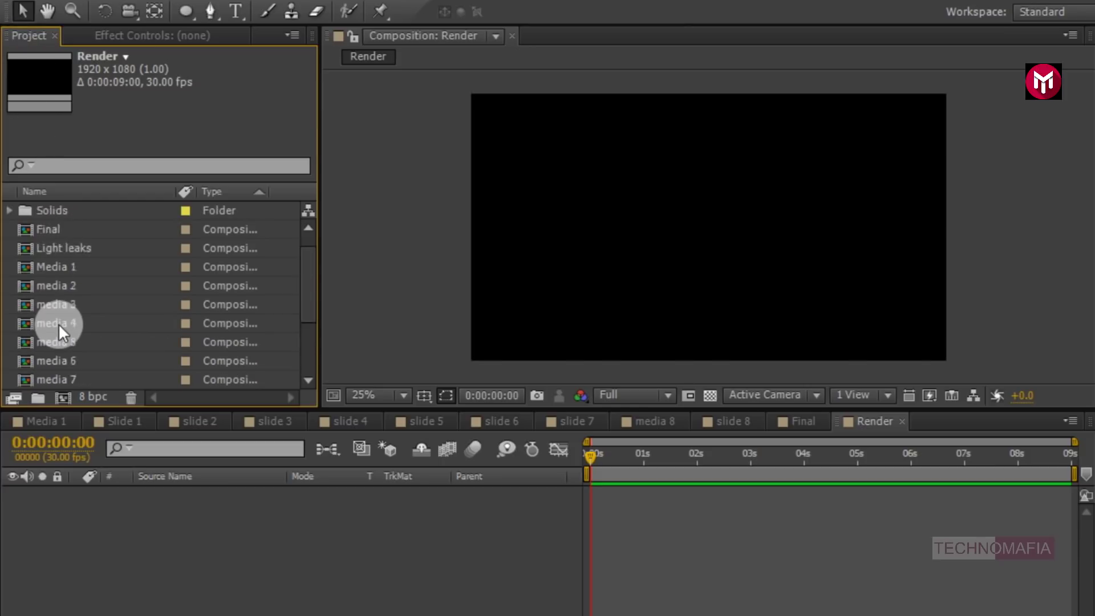
pyautogui.click(43, 251)
pyautogui.moveTo(57, 258); pyautogui.dragTo(127, 518)
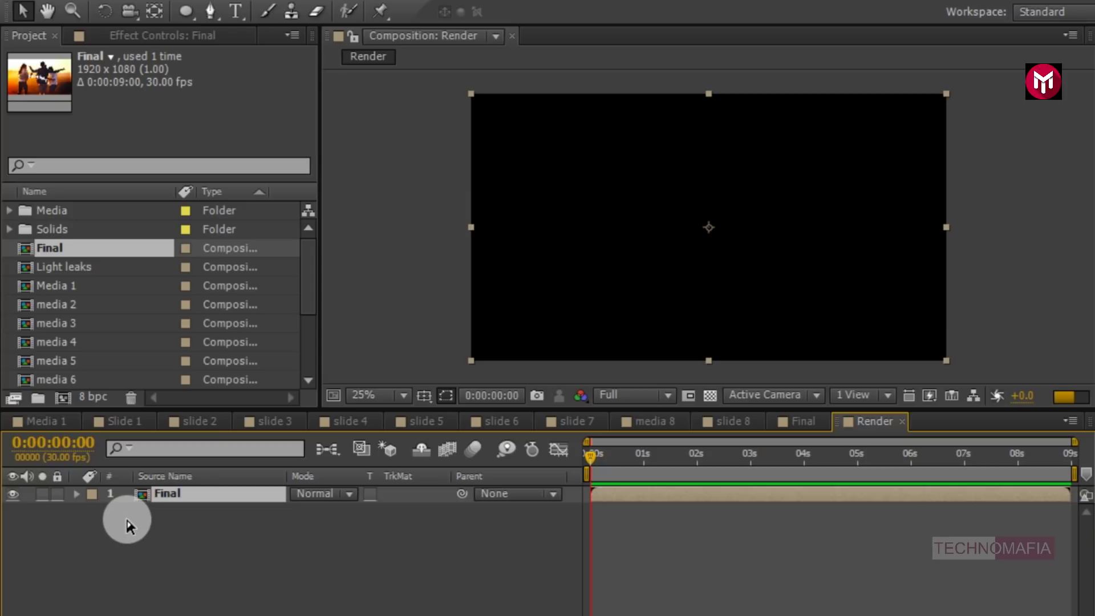
pyautogui.scroll(-1, 80, 341)
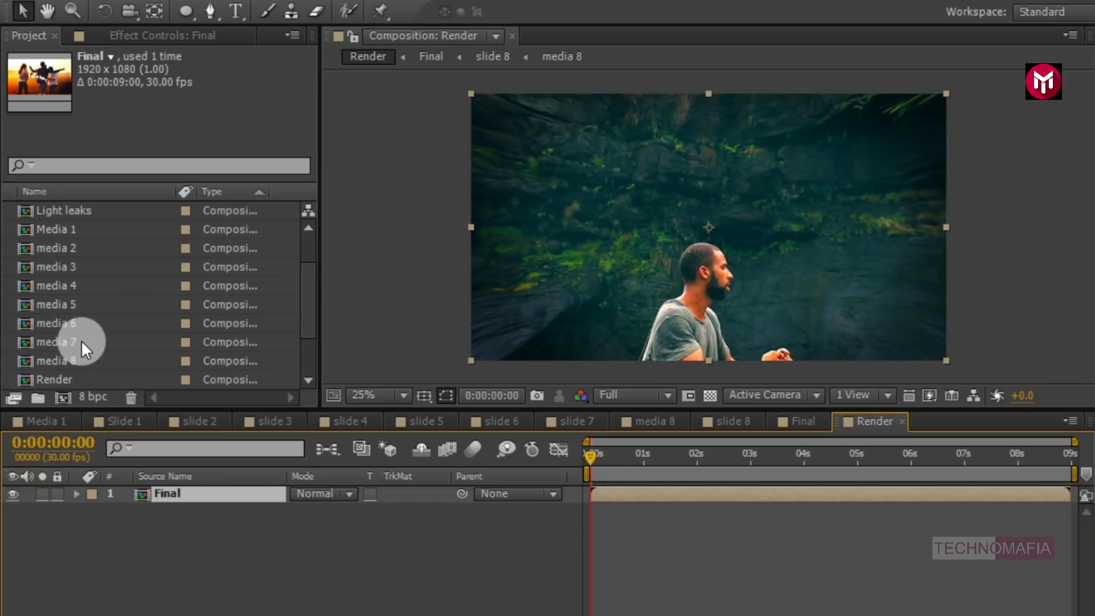
pyautogui.scroll(1, 81, 340)
# - Add a black 1920 × 1080 solid named Frame above the Final layer
pyautogui.rightClick(164, 541)
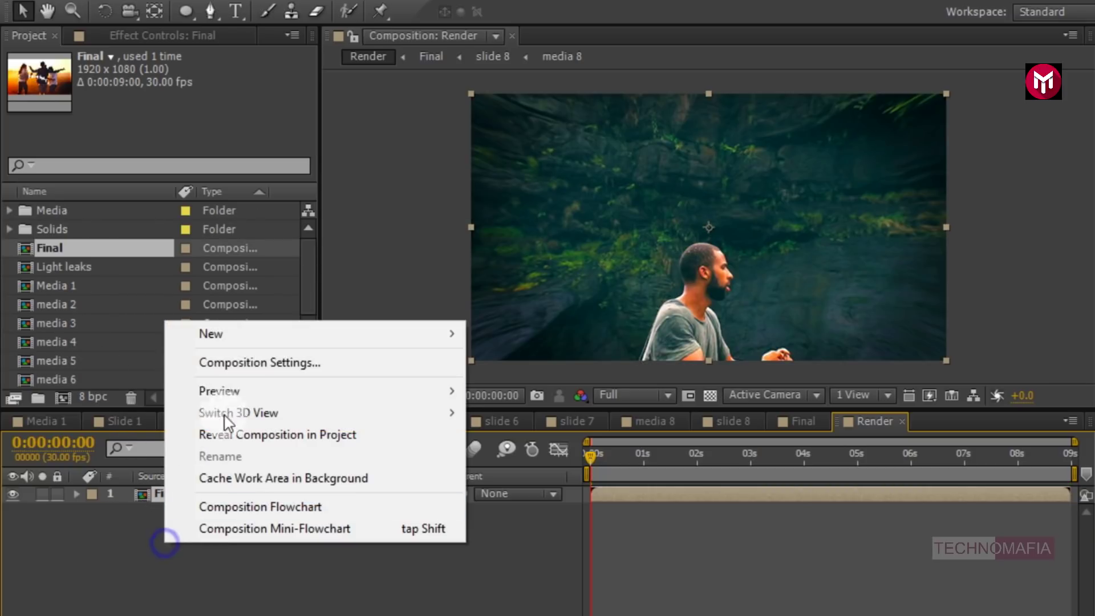
pyautogui.moveTo(247, 335)
pyautogui.click(507, 383)
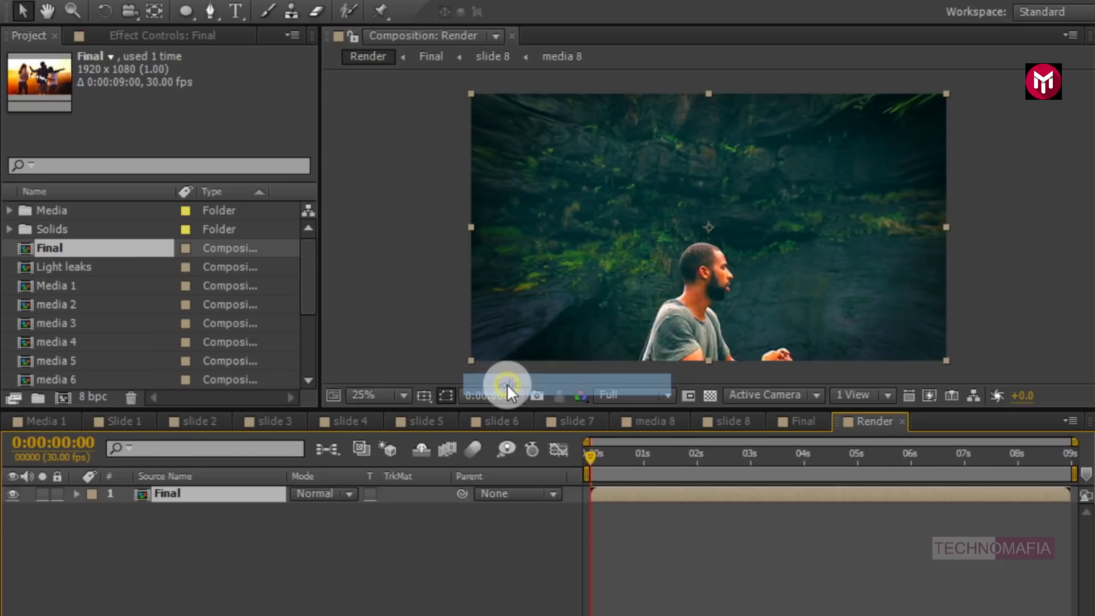
pyautogui.write('Frame')
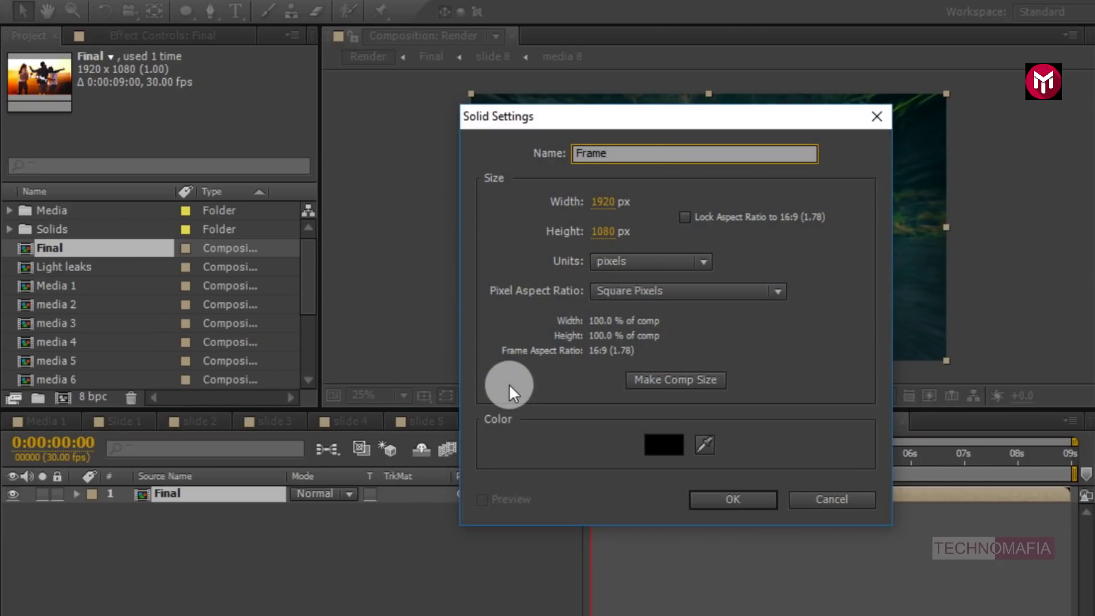
pyautogui.click(700, 494)
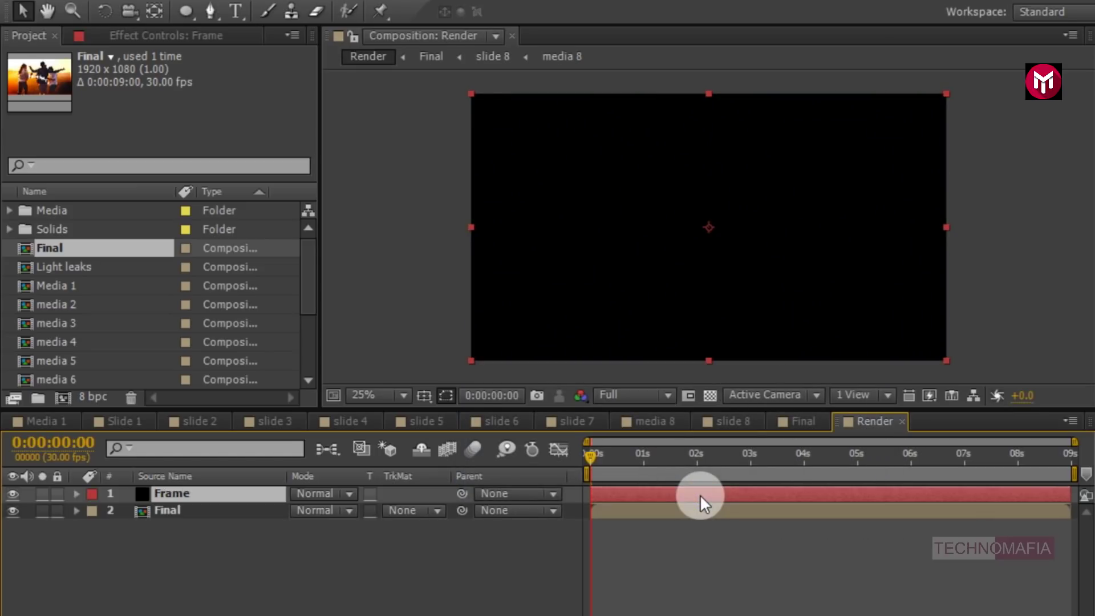
# - Show the title/action safe guides and draw a rectangular mask on Frame across the full width, matching the title-safe height
pyautogui.moveTo(189, 11); pyautogui.dragTo(255, 10)
pyautogui.click(423, 395)
pyautogui.click(473, 418)
pyautogui.moveTo(431, 121); pyautogui.dragTo(963, 333)
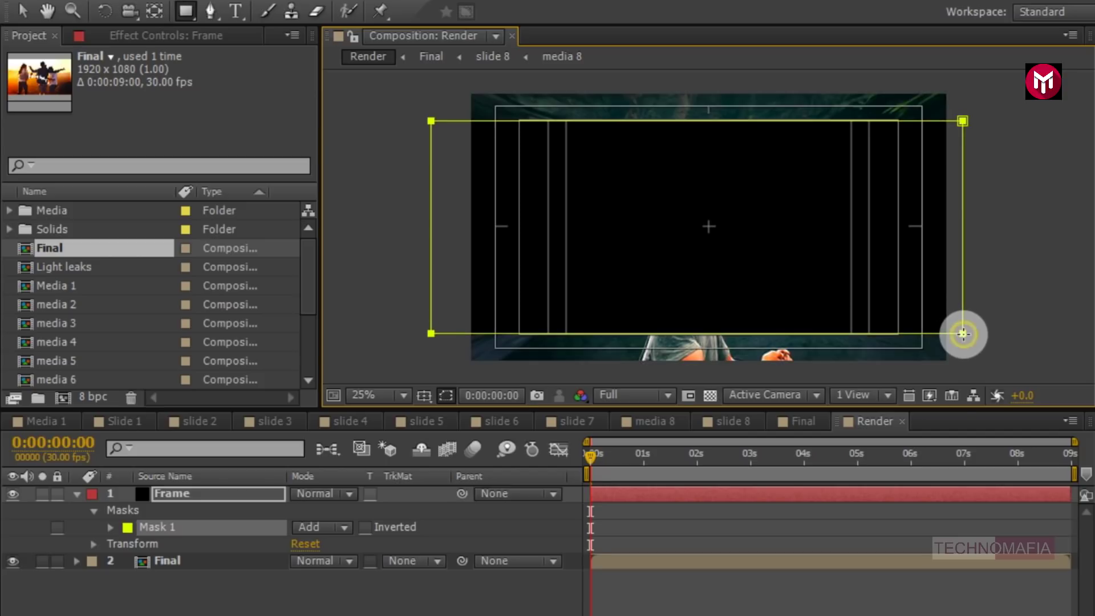
# - Set the Frame mask's mode to Subtract to form letterbox bars, then collapse the layer and hide the safe guides
pyautogui.click(324, 531)
pyautogui.click(327, 423)
pyautogui.click(118, 482)
pyautogui.click(76, 493)
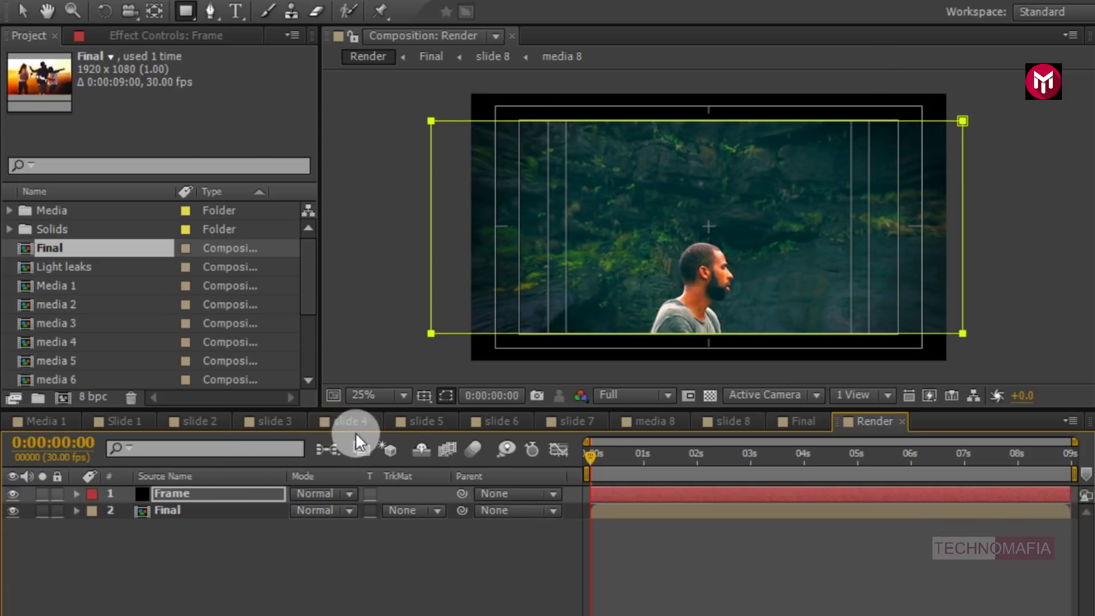
pyautogui.click(430, 399)
pyautogui.click(440, 417)
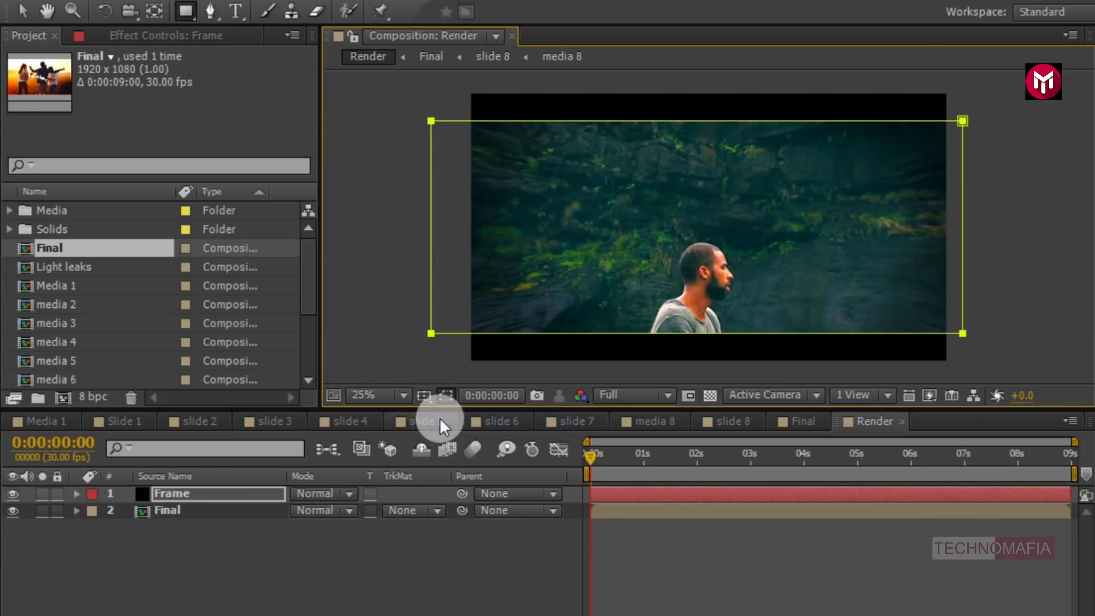
# - Add the audio file Stomp Logo by Green-Dog.mp3 to the Render composition beneath the Final layer
pyautogui.click(181, 450)
pyautogui.scroll(-3, 84, 316)
pyautogui.moveTo(67, 344); pyautogui.dragTo(179, 535)
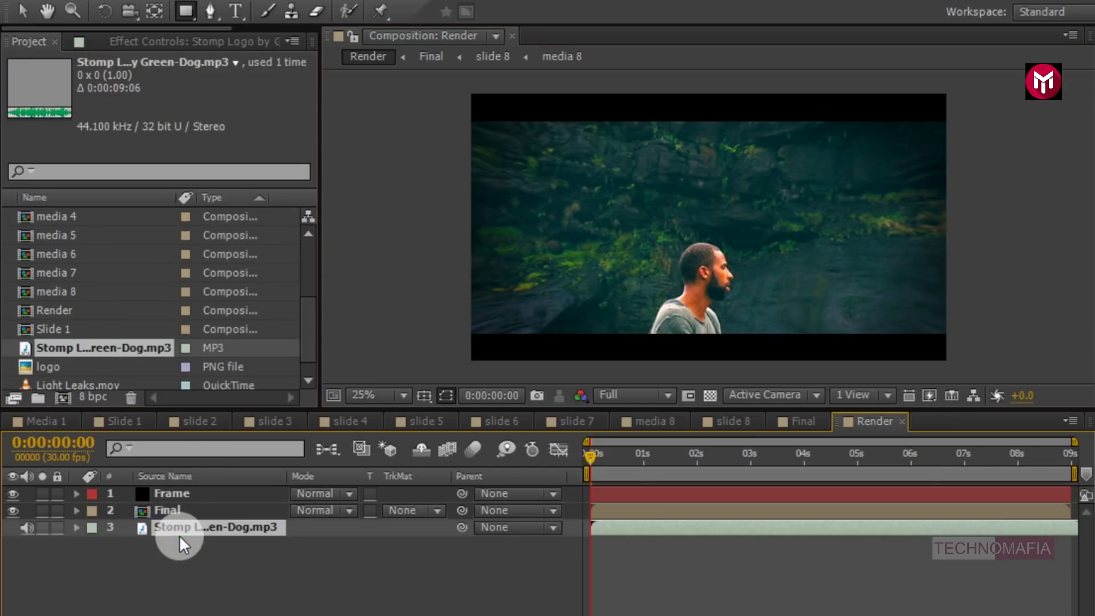
# - Pre-compose the audio layer as Music, moving all attributes into the new composition
pyautogui.rightClick(179, 525)
pyautogui.click(217, 547)
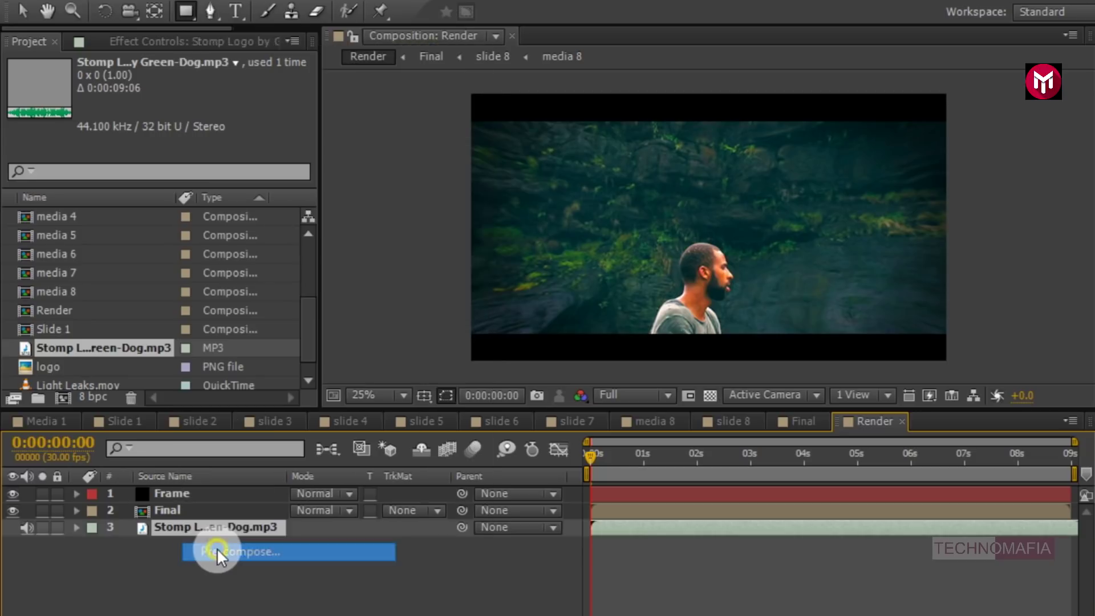
pyautogui.write('Music')
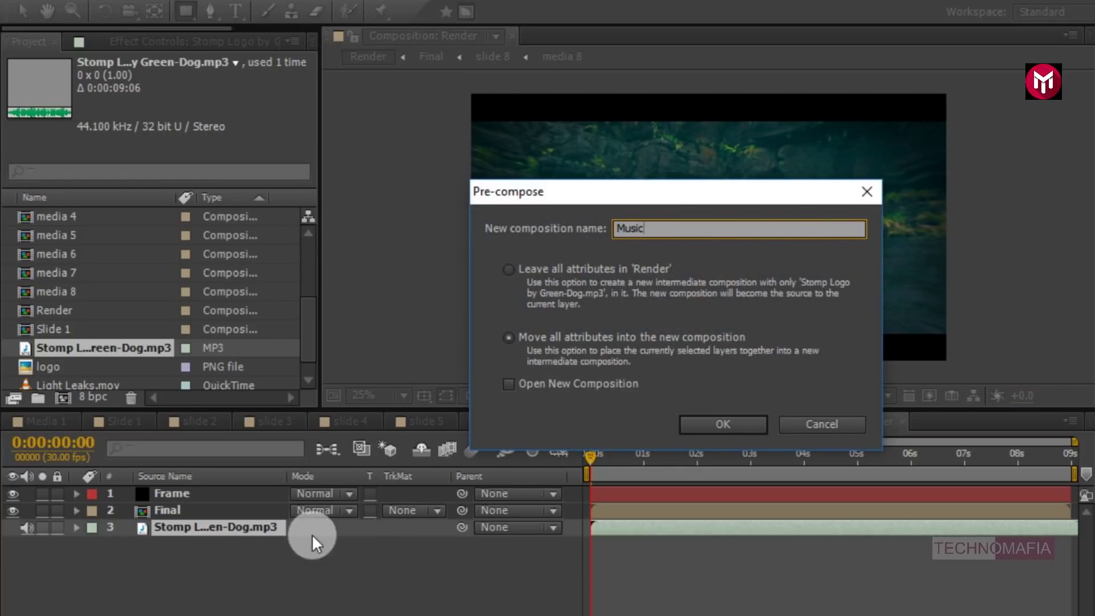
pyautogui.click(694, 423)
# - Play back the Render composition from the start to review the finished slideshow
pyautogui.click(611, 493)
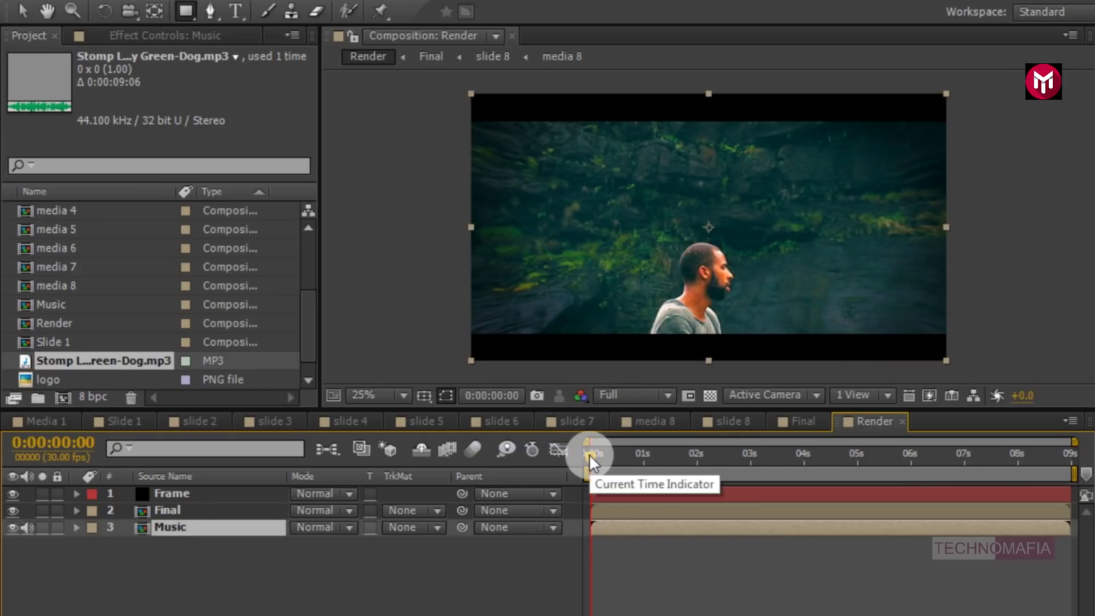
pyautogui.press('space')
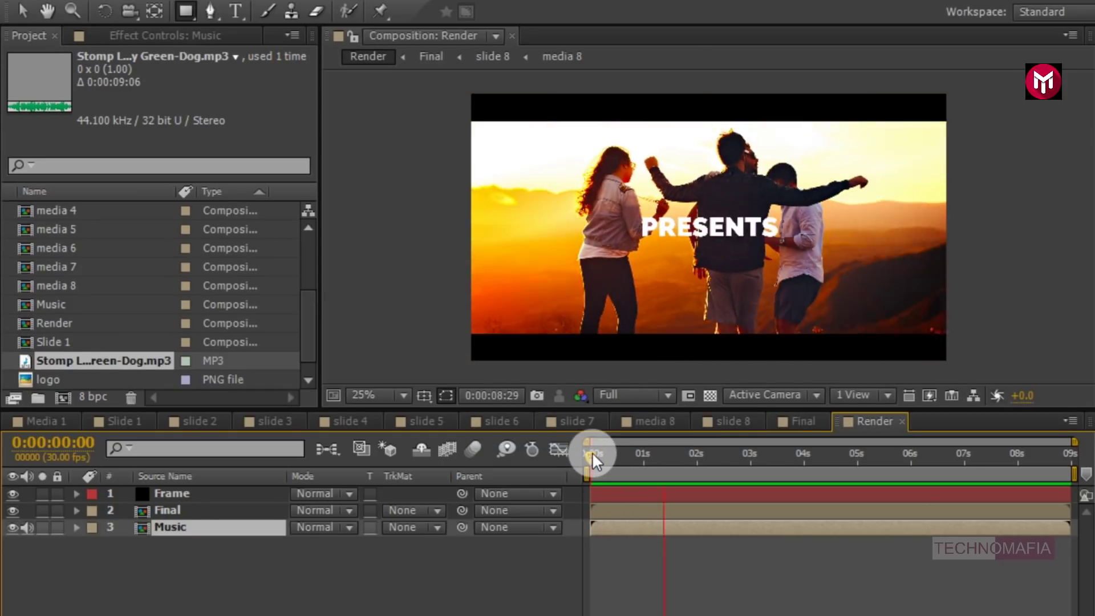